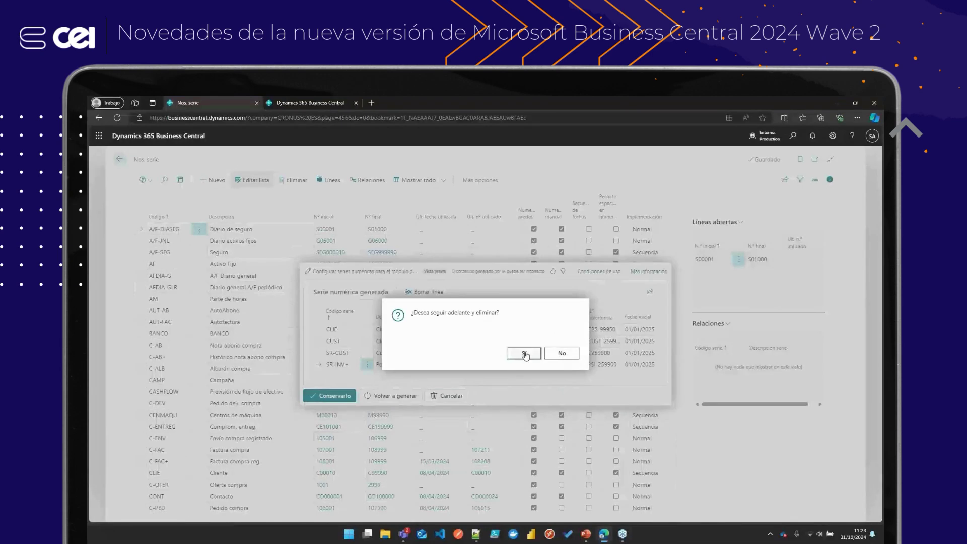
Delete the SR-INV+ line from the generated number series and try to keep the remaining lines
{"action": "left_click", "coordinate": [524, 352]}
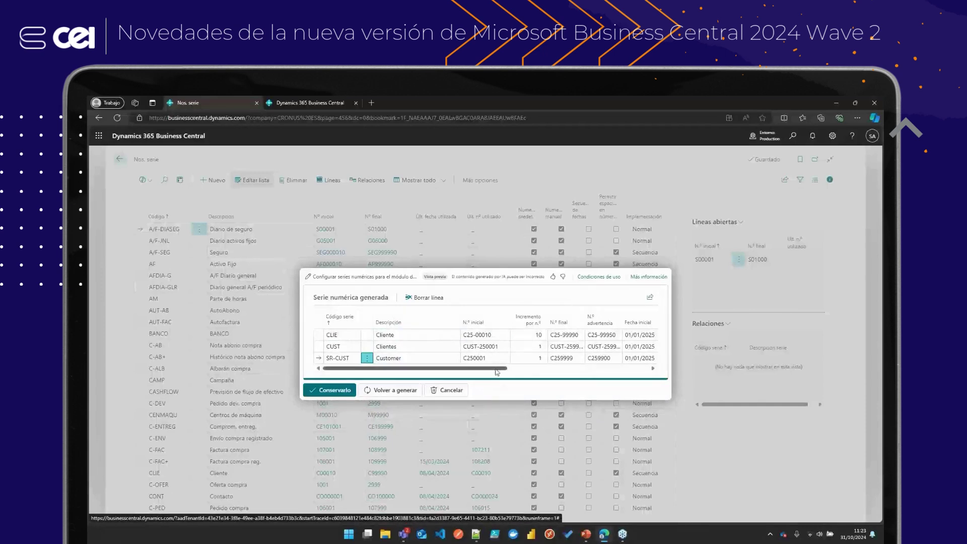
{"action": "left_click_drag", "start_coordinate": [503, 368], "coordinate": [532, 371]}
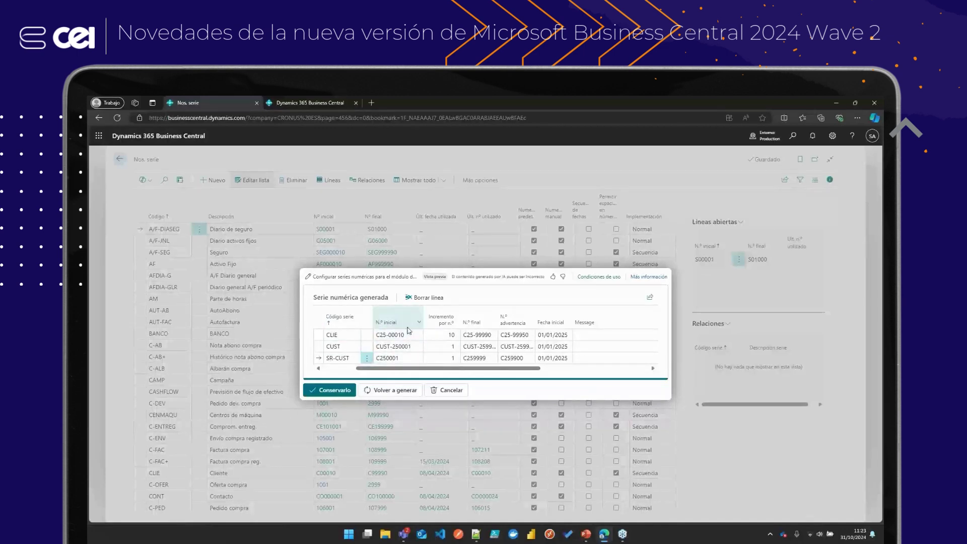
{"action": "left_click", "coordinate": [323, 390]}
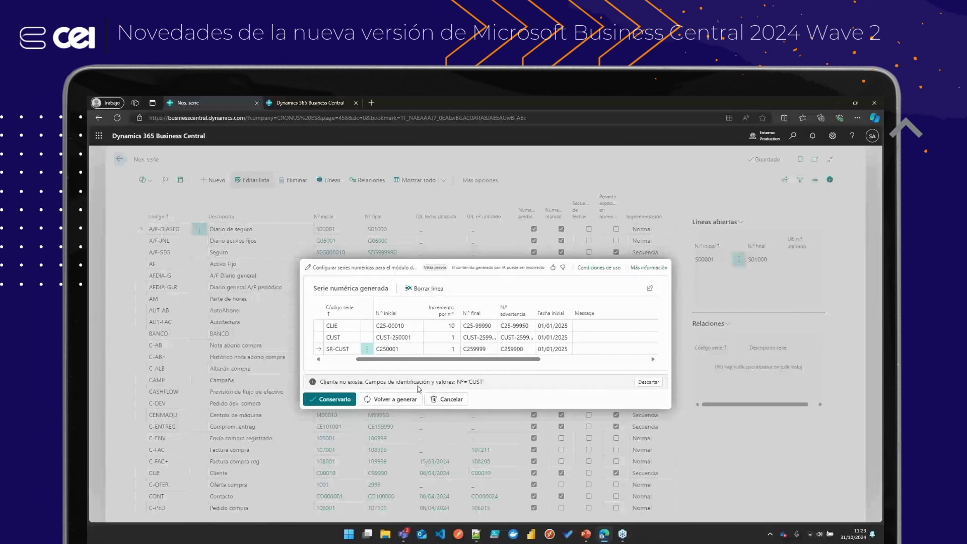
Delete the CUST line from the generated number series and keep the CLIE and SR-CUST lines
{"action": "left_click", "coordinate": [367, 337]}
{"action": "left_click", "coordinate": [418, 363]}
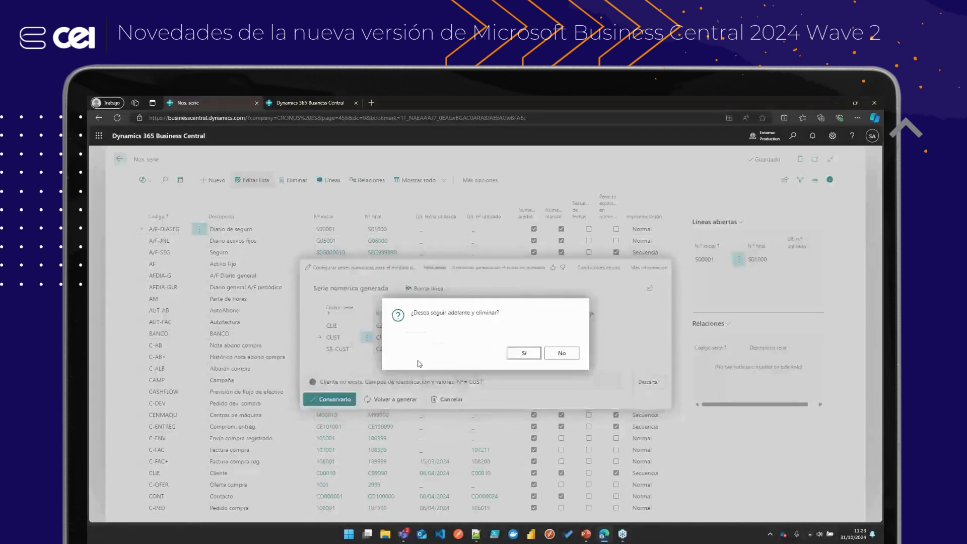
{"action": "left_click", "coordinate": [525, 353]}
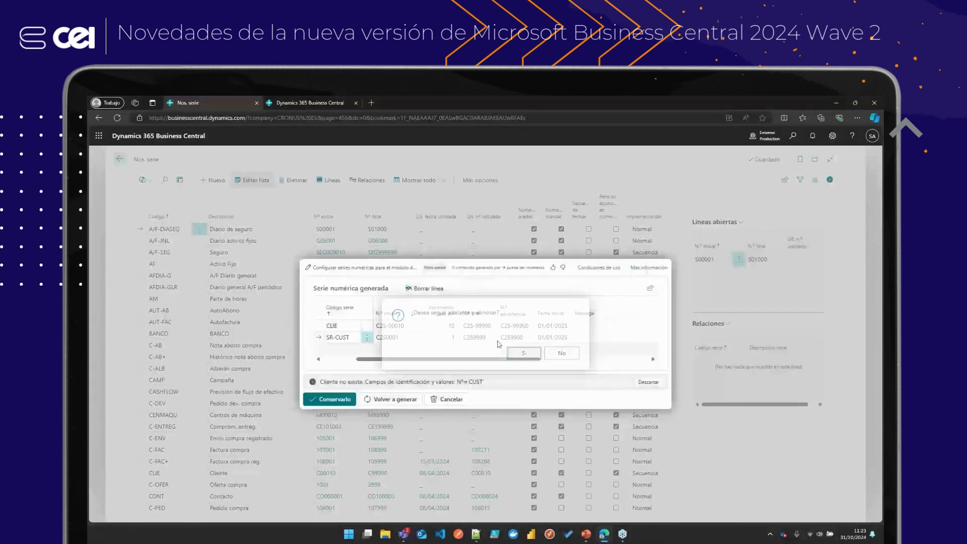
{"action": "left_click", "coordinate": [332, 400]}
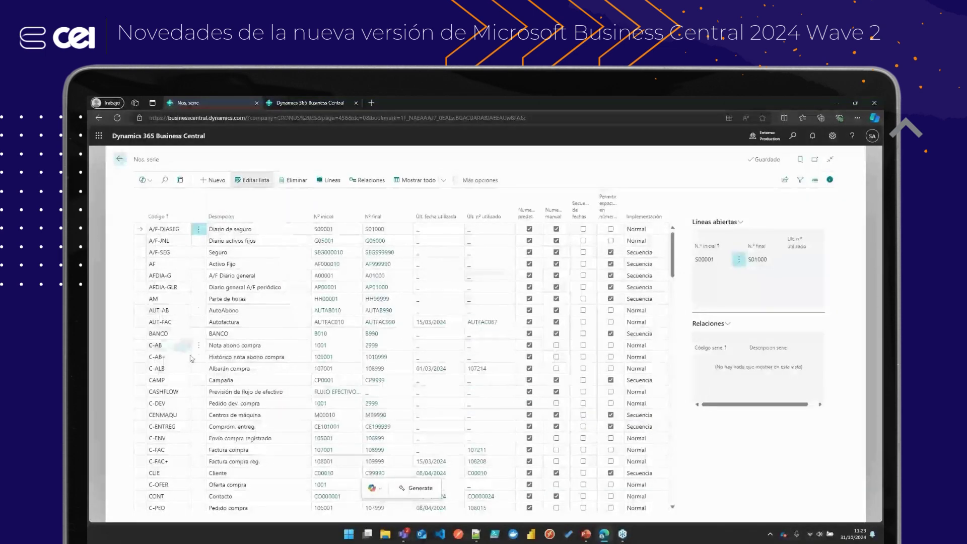
Open the series lines of number series CLIE to check its starting dates and number ranges, and close them
{"action": "scroll", "coordinate": [201, 382], "scroll_direction": "down", "scroll_amount": 3}
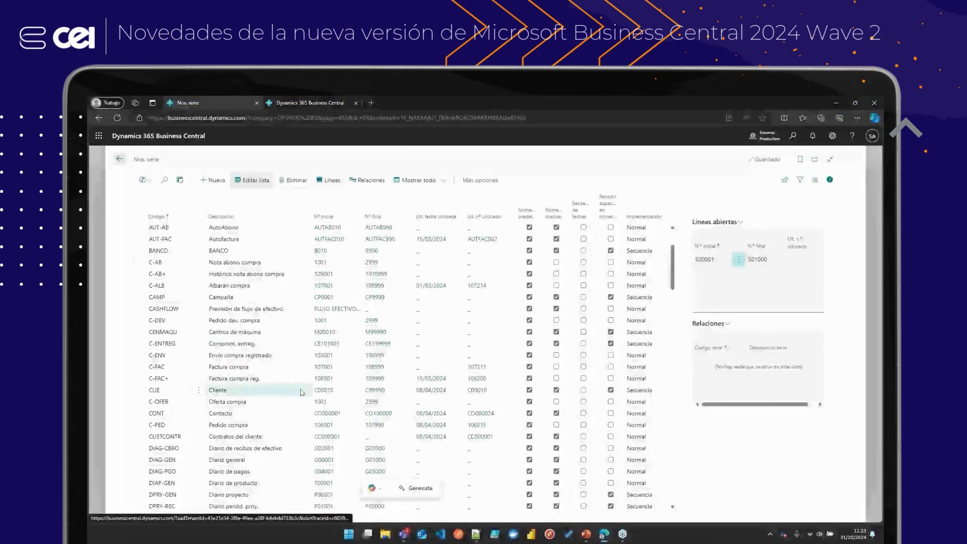
{"action": "left_click", "coordinate": [322, 391]}
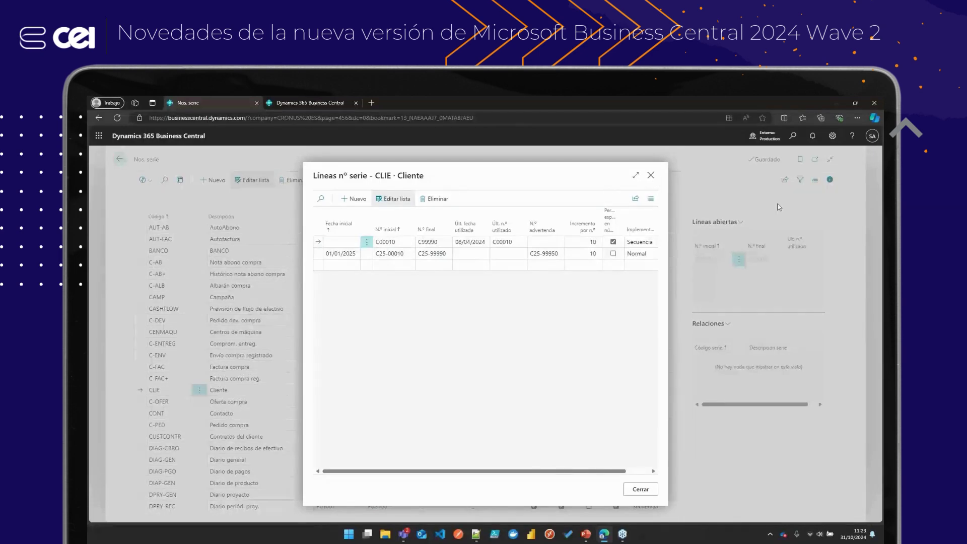
{"action": "left_click", "coordinate": [651, 176]}
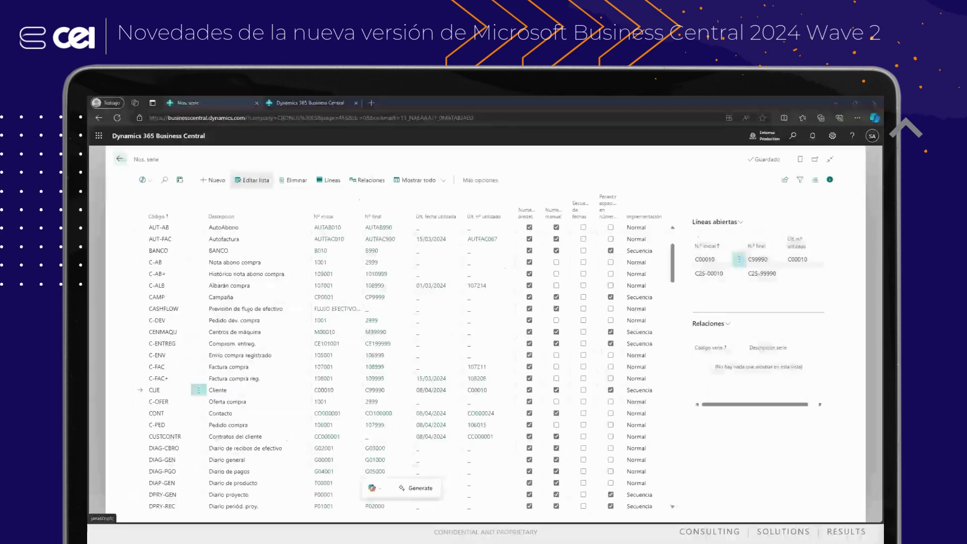
Open the substitutions of item 1900-S, Silla inv. PARÍS, negra, and have Copilot suggest substitute items
{"action": "left_click", "coordinate": [120, 160]}
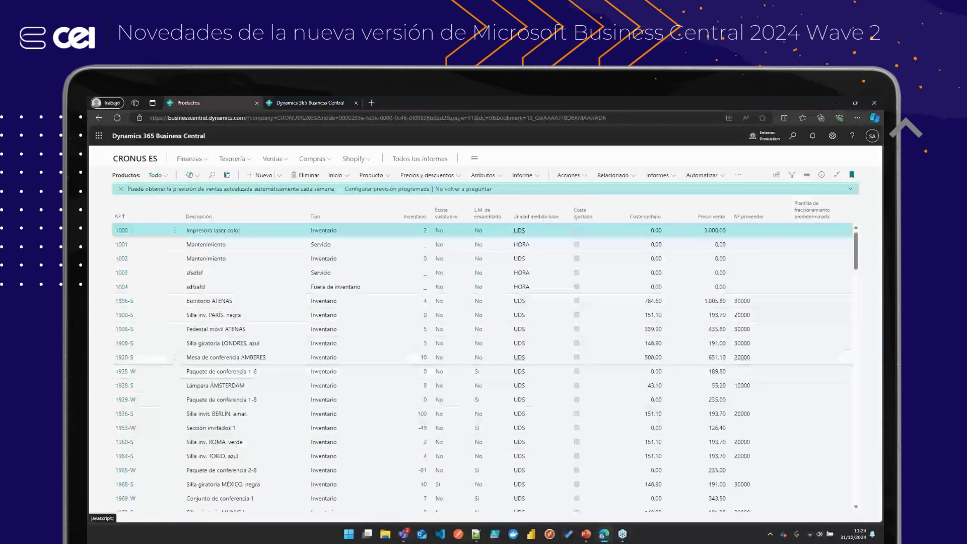
{"action": "left_click", "coordinate": [123, 316]}
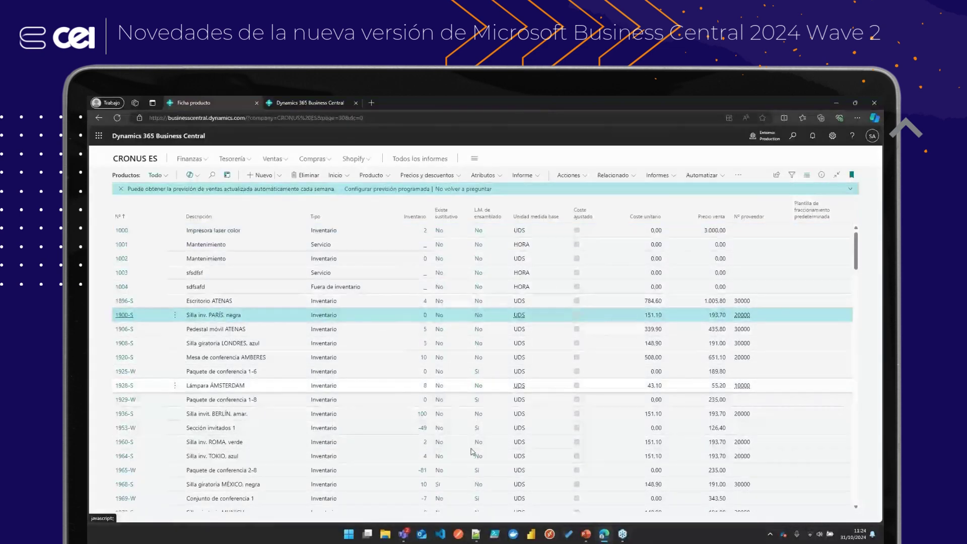
{"action": "left_click", "coordinate": [380, 198]}
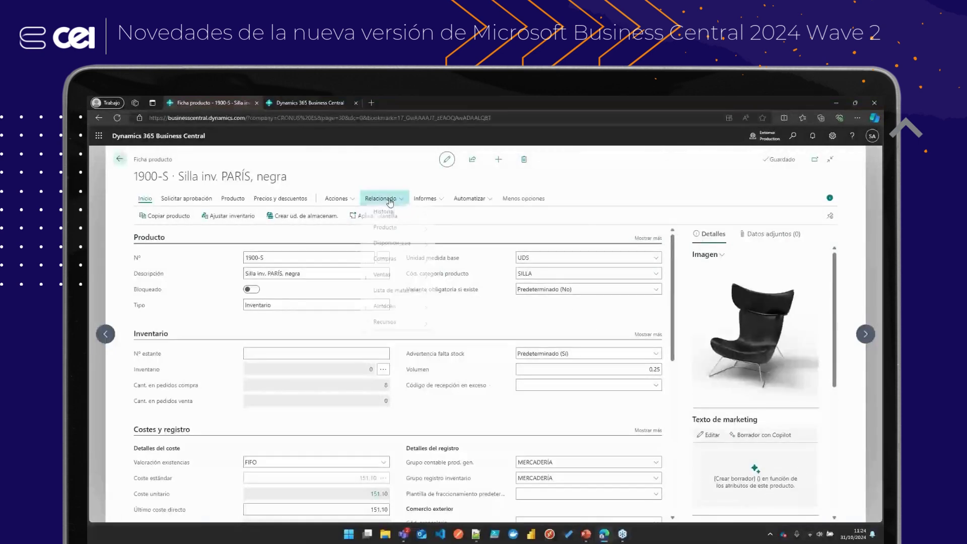
{"action": "mouse_move", "coordinate": [416, 230]}
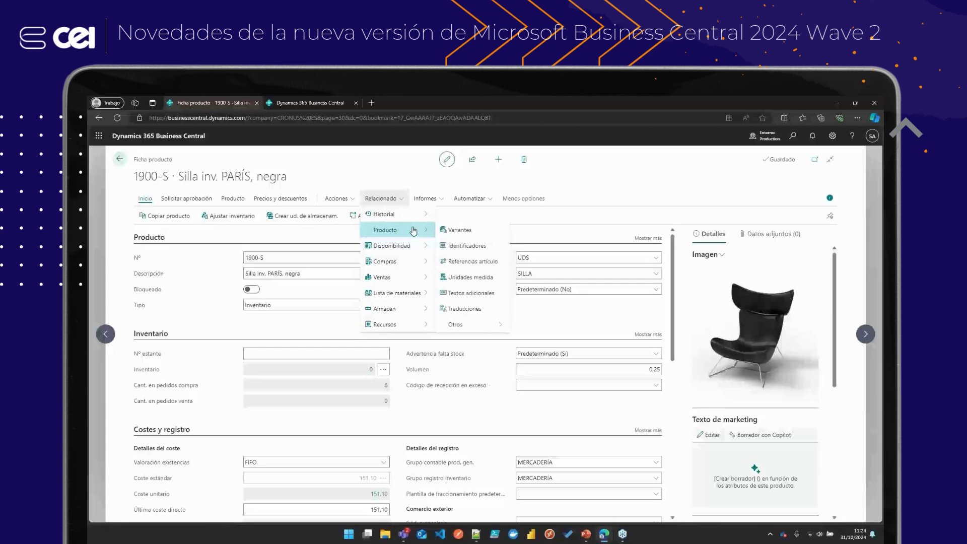
{"action": "left_click", "coordinate": [316, 169]}
{"action": "left_click", "coordinate": [233, 199]}
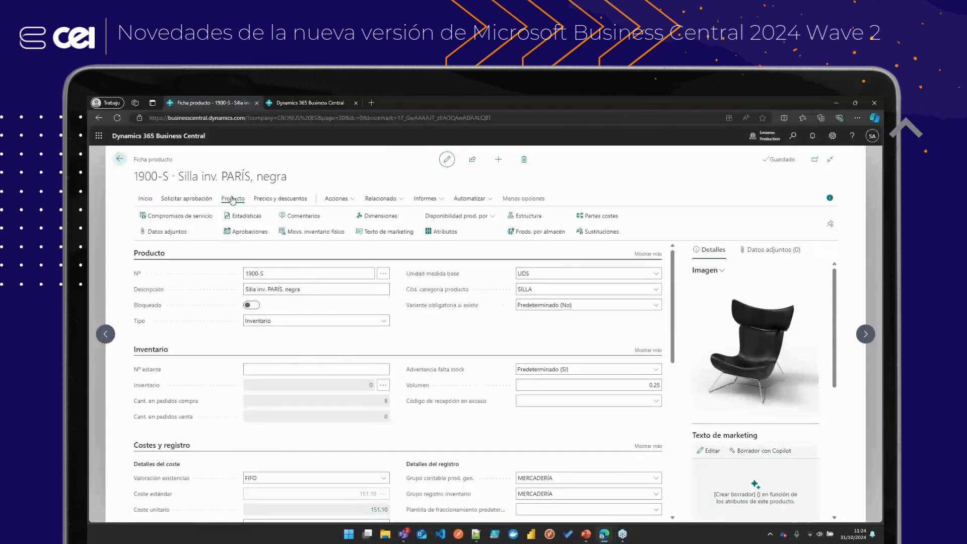
{"action": "left_click", "coordinate": [599, 233]}
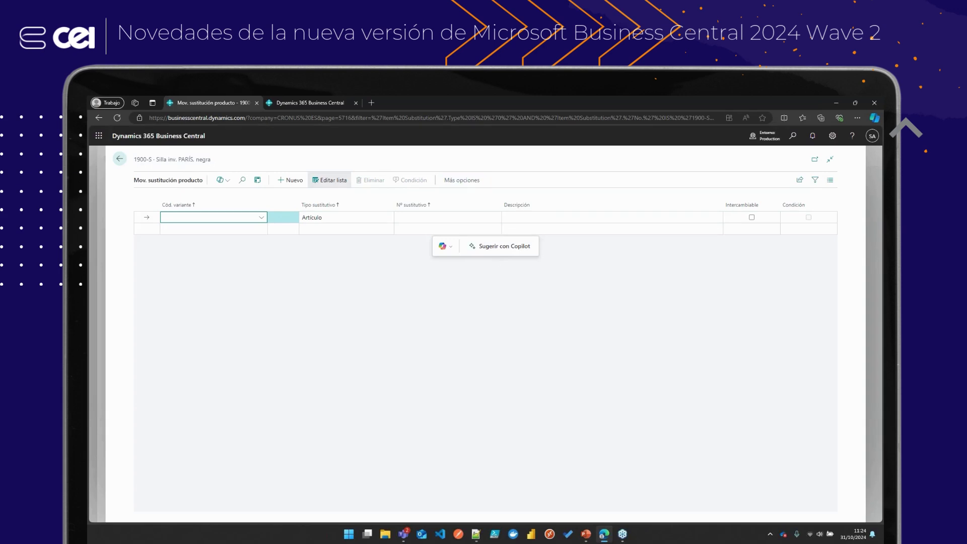
{"action": "left_click", "coordinate": [524, 246]}
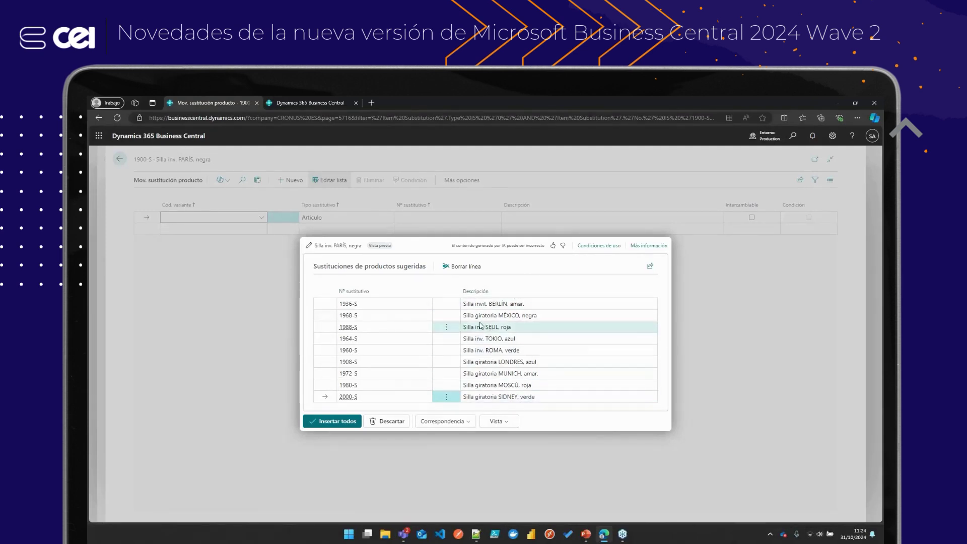
Delete suggested substitutes 1968-S, 1908-S, 1972-S, 1980-S and 2000-S and insert all the remaining suggestions
{"action": "left_click", "coordinate": [438, 317]}
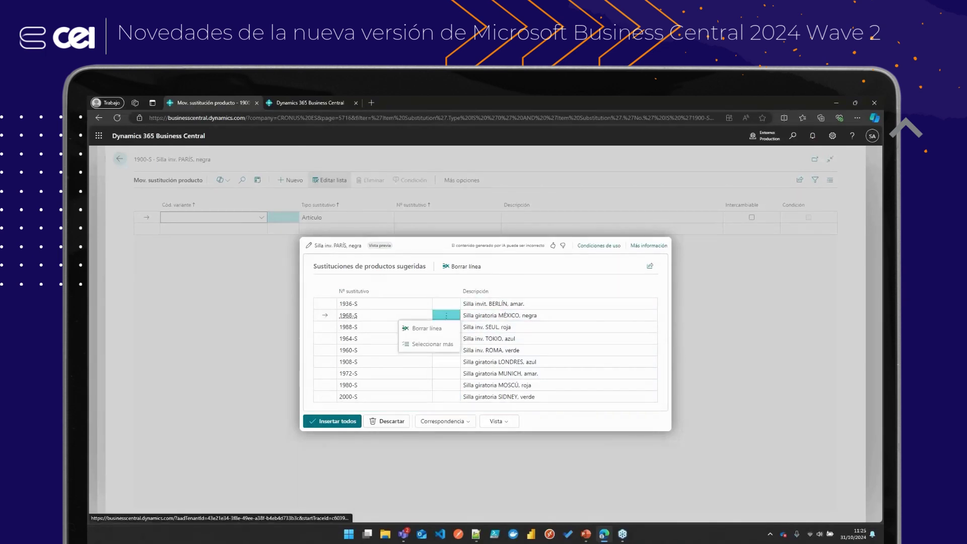
{"action": "left_click", "coordinate": [435, 345]}
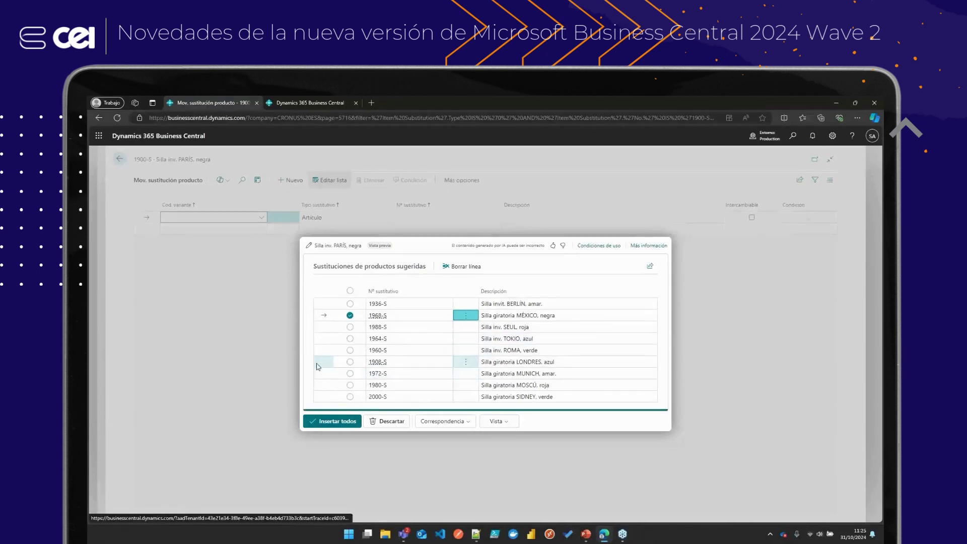
{"action": "left_click", "coordinate": [350, 361]}
{"action": "left_click", "coordinate": [350, 373]}
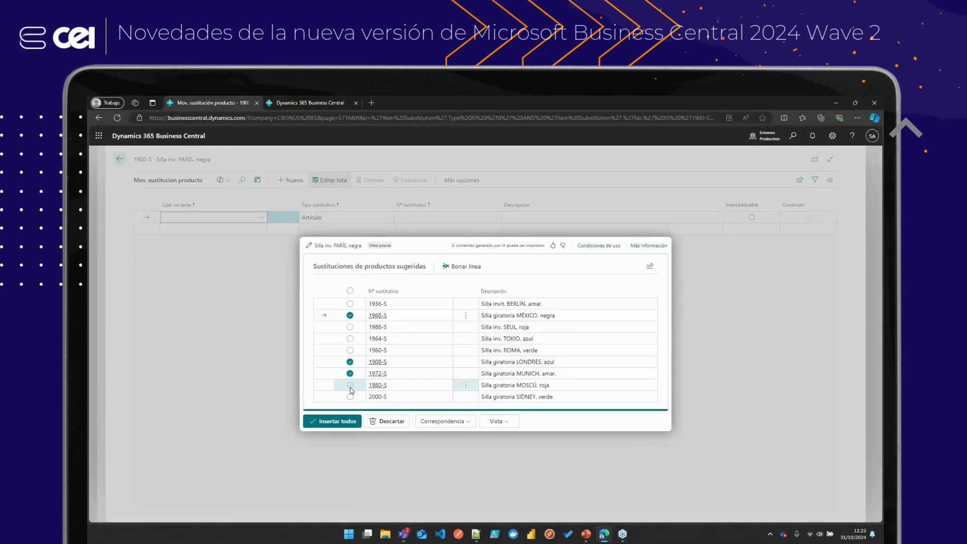
{"action": "left_click", "coordinate": [350, 384]}
{"action": "left_click", "coordinate": [350, 396]}
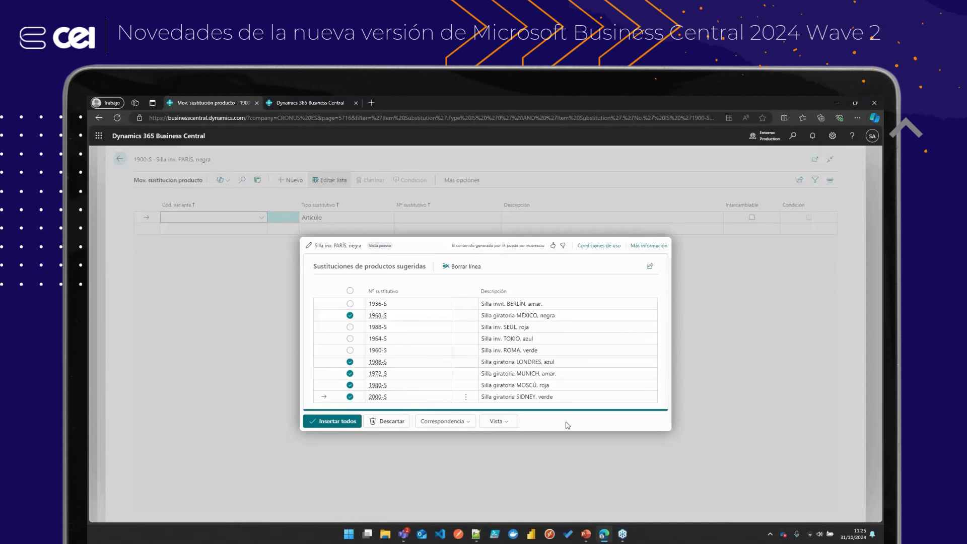
{"action": "left_click", "coordinate": [465, 266]}
{"action": "left_click", "coordinate": [524, 354]}
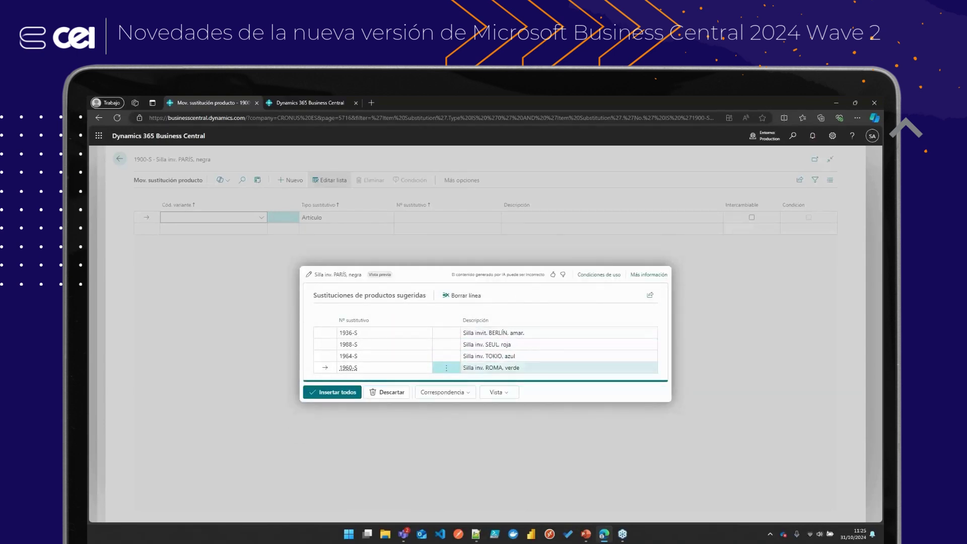
{"action": "left_click", "coordinate": [335, 396]}
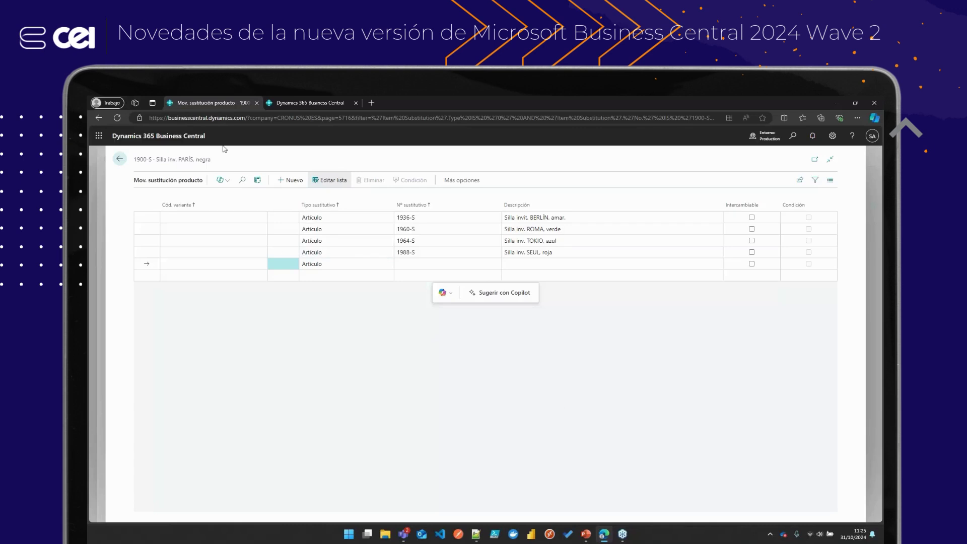
Leave the item's substitutions and card, search for "pedido venta" and open the sales orders list
{"action": "left_click", "coordinate": [114, 160]}
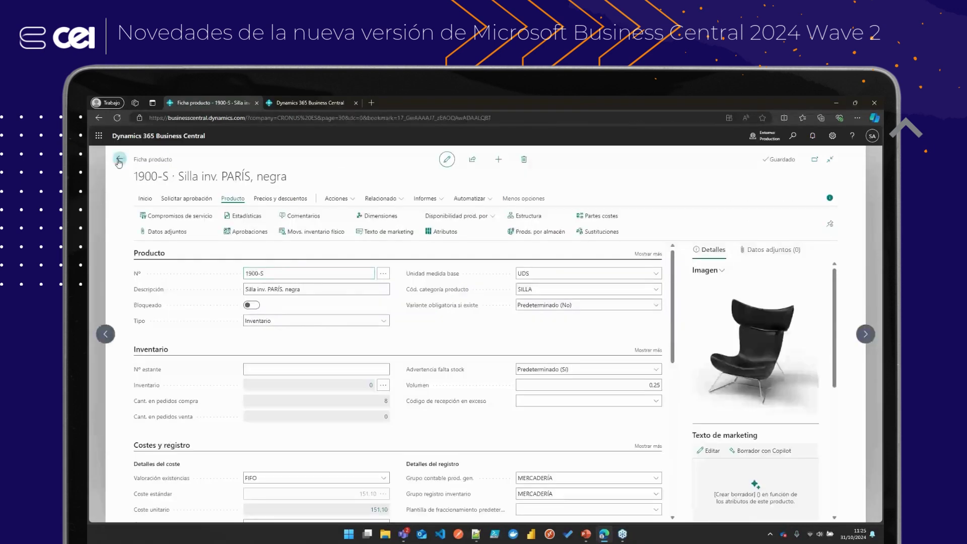
{"action": "key", "text": "Escape"}
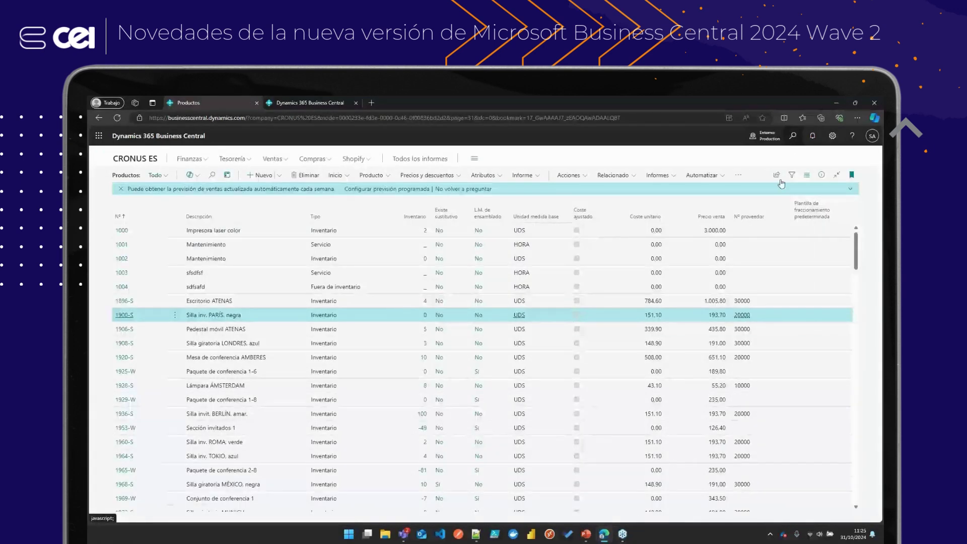
{"action": "key", "text": "alt+q"}
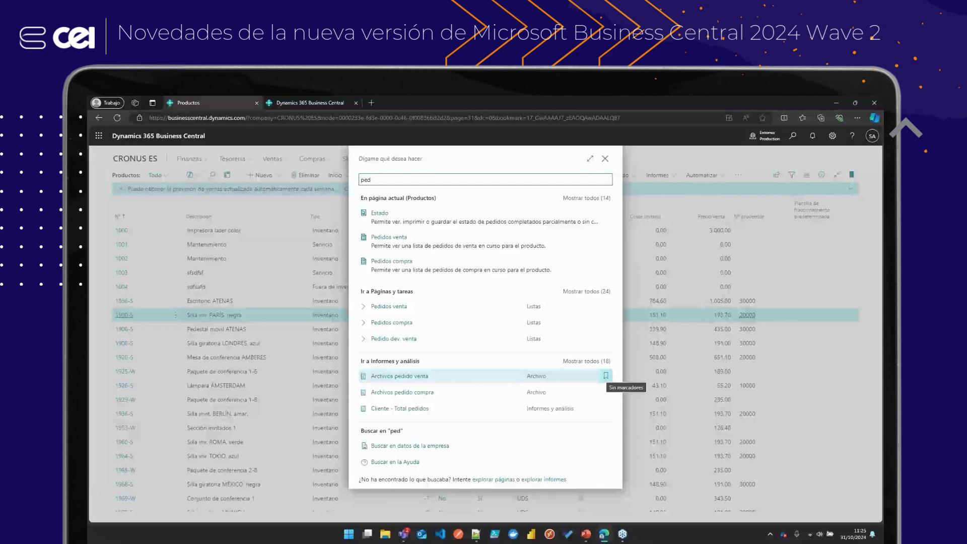
{"action": "type", "text": "pedidos"}
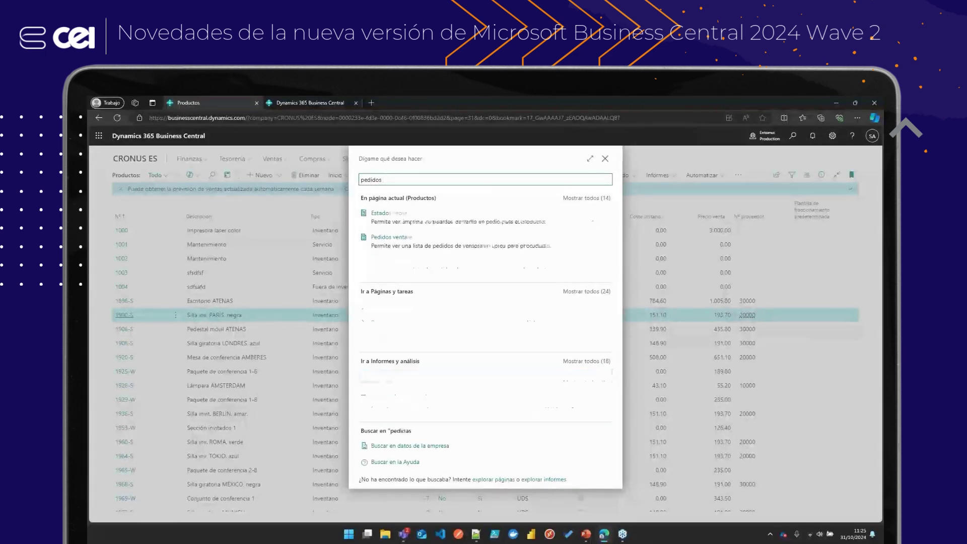
{"action": "key", "text": "BackSpace"}
{"action": "type", "text": " venta"}
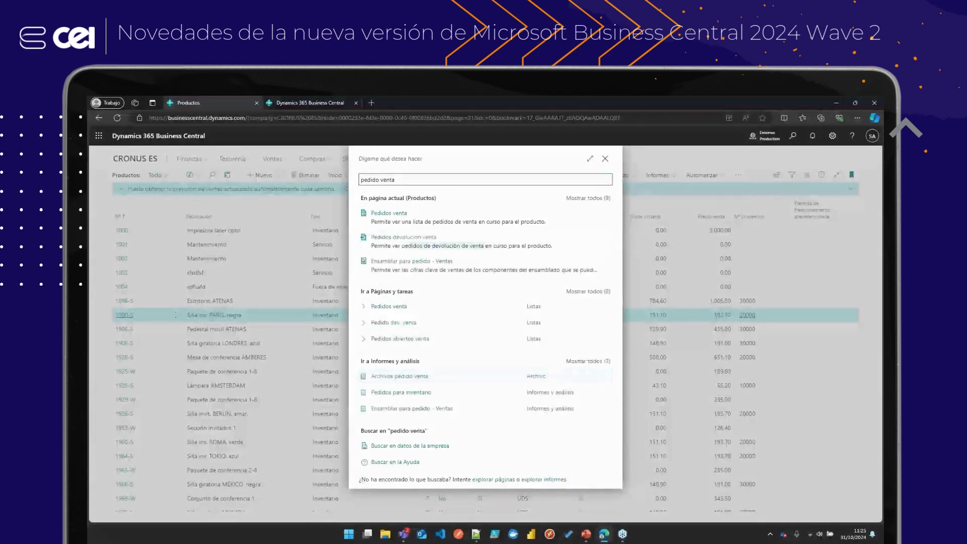
{"action": "left_click", "coordinate": [390, 307]}
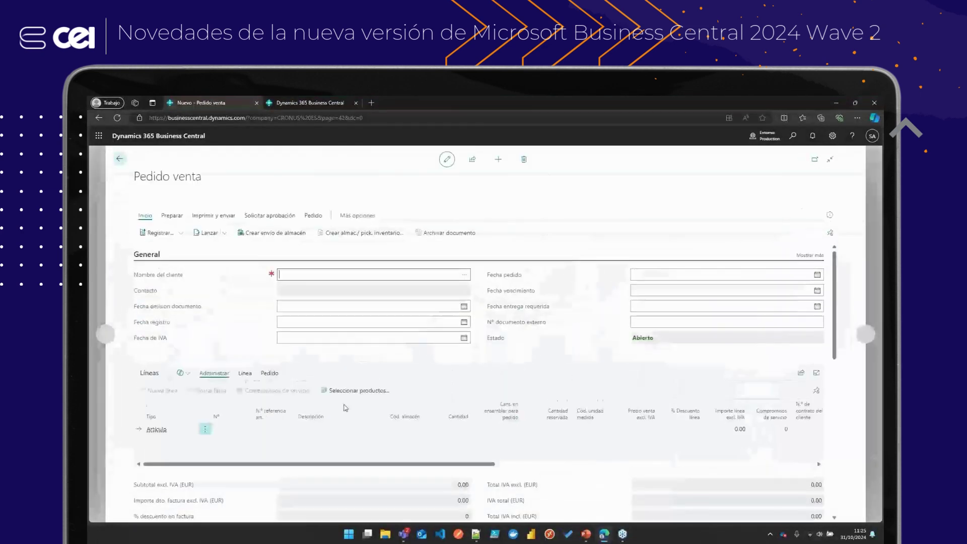
Create a new sales order with Adatum Corporation as the customer
{"action": "type", "text": "adatu"}
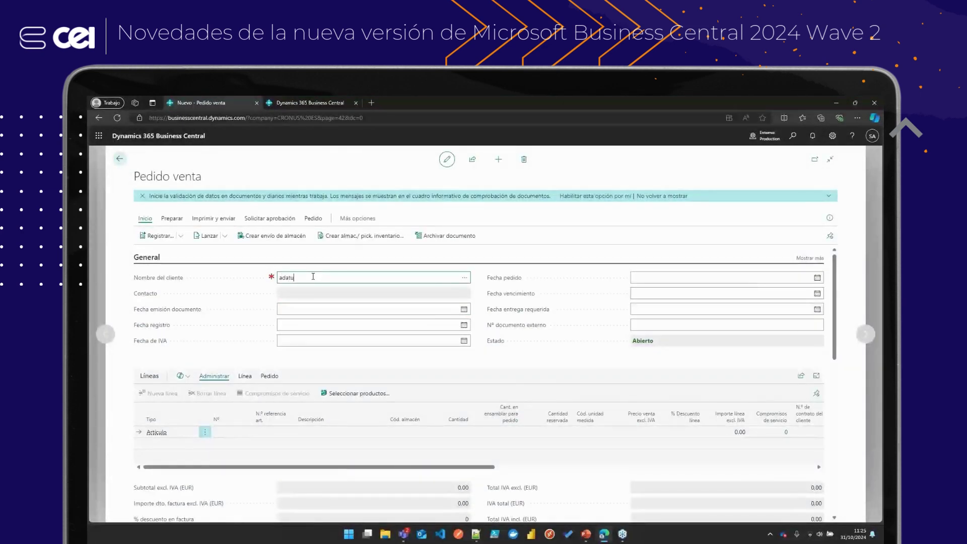
{"action": "key", "text": "Tab"}
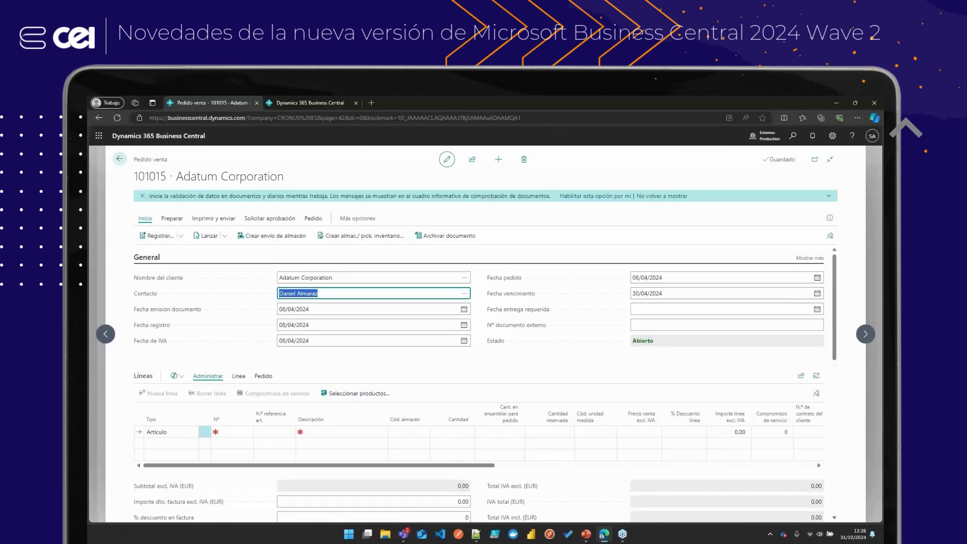
{"action": "key", "text": "alt+Tab"}
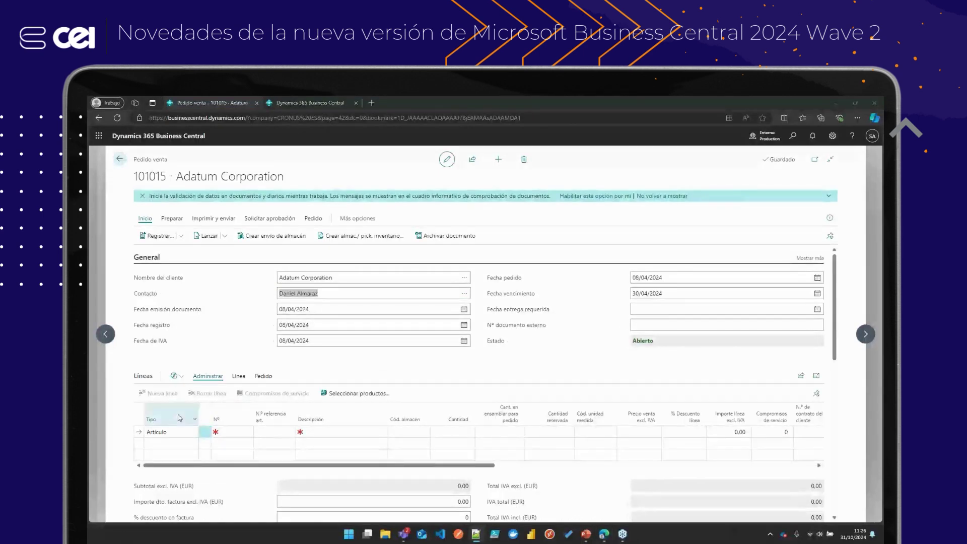
Generate Copilot sales line suggestions for the order with the prompt "Añadir 3 mesas de escritorio"
{"action": "left_click", "coordinate": [177, 375]}
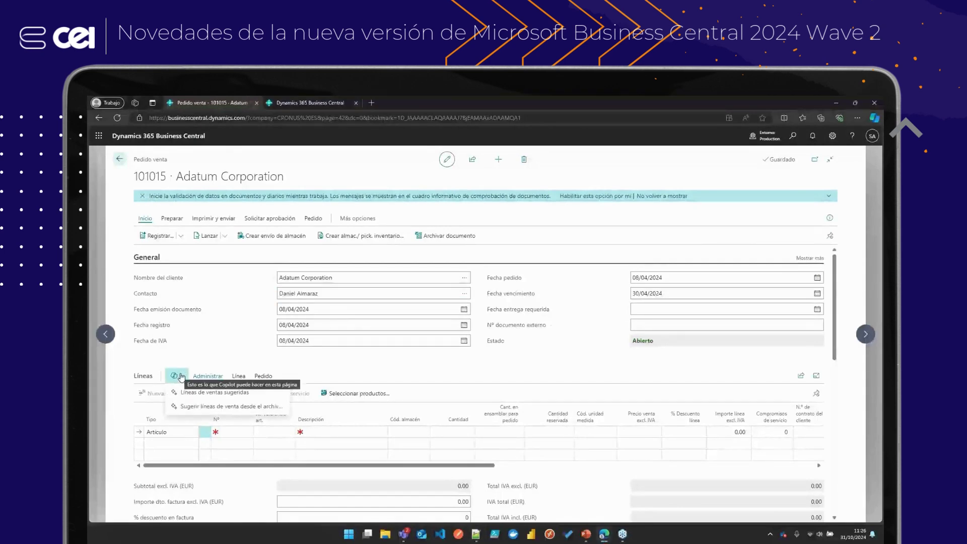
{"action": "left_click", "coordinate": [214, 393]}
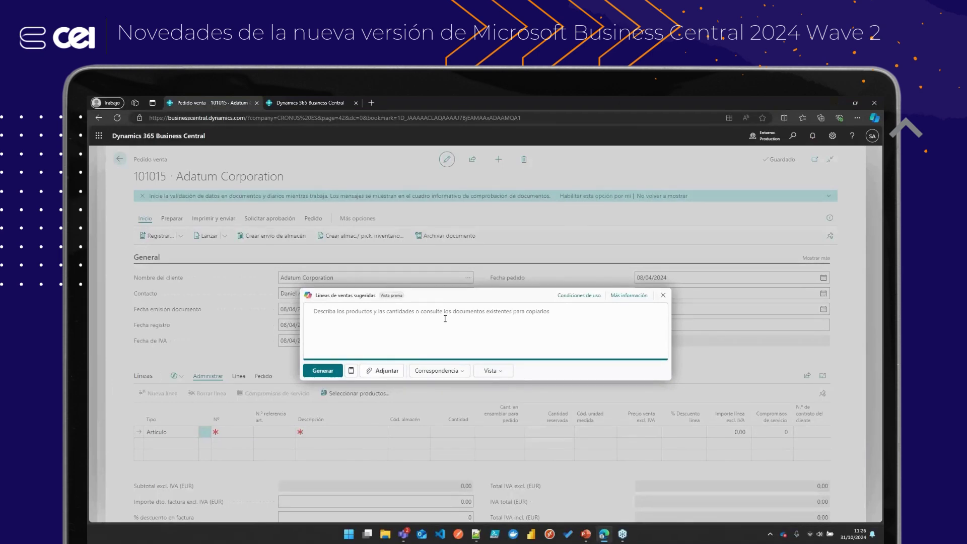
{"action": "type", "text": "A"}
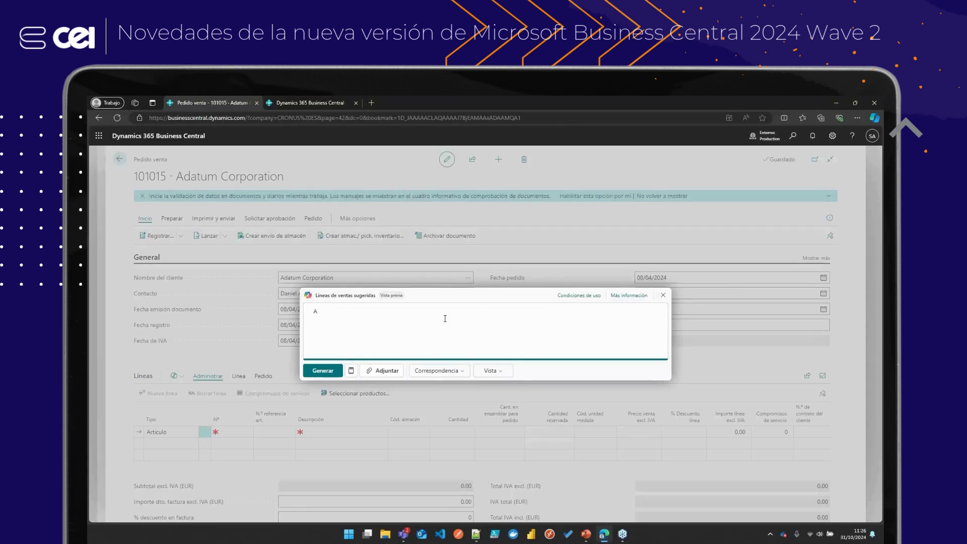
{"action": "type", "text": "ñadir 3 mesas de escritorio"}
{"action": "left_click", "coordinate": [324, 370]}
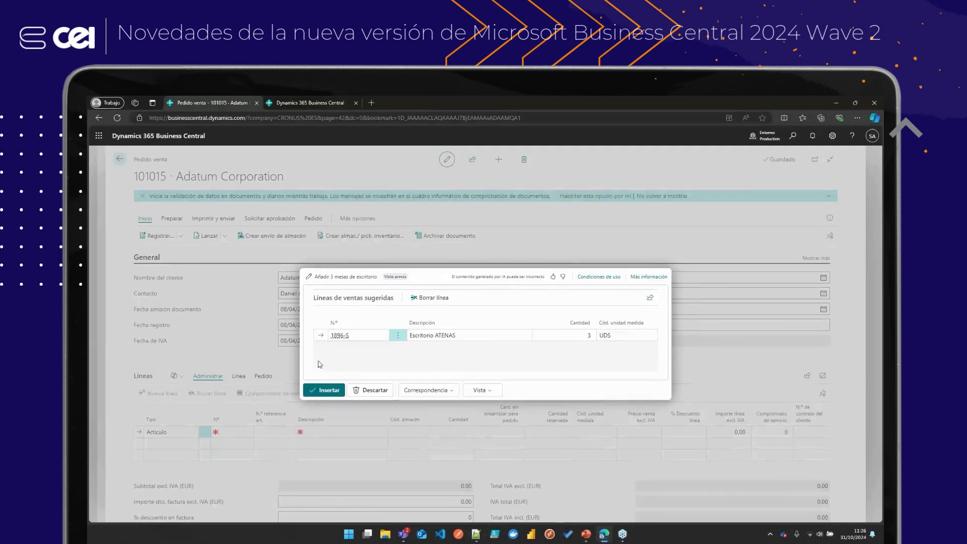
Insert the suggested Escritorio ATENAS line into the sales order and delete that line again
{"action": "left_click", "coordinate": [325, 391]}
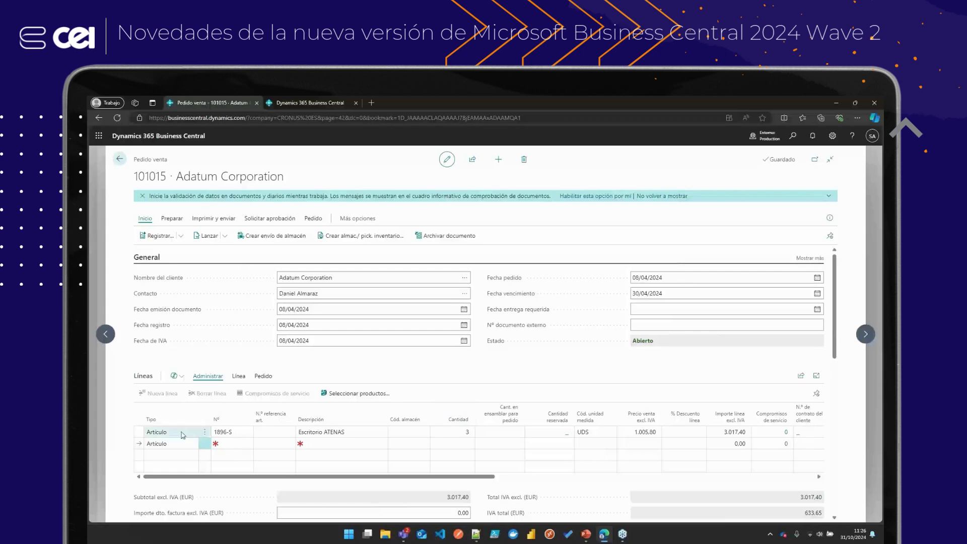
{"action": "left_click", "coordinate": [205, 432]}
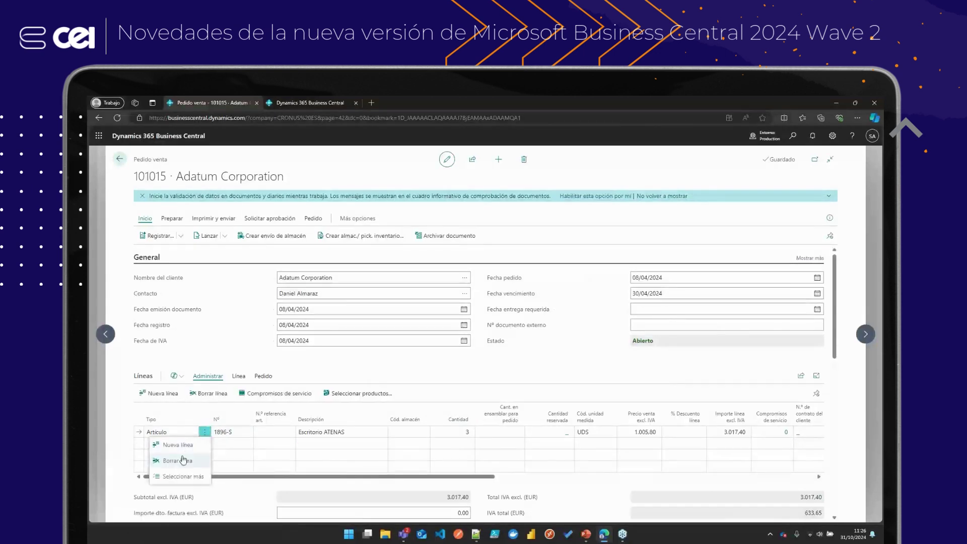
{"action": "left_click", "coordinate": [185, 460]}
{"action": "left_click", "coordinate": [523, 353]}
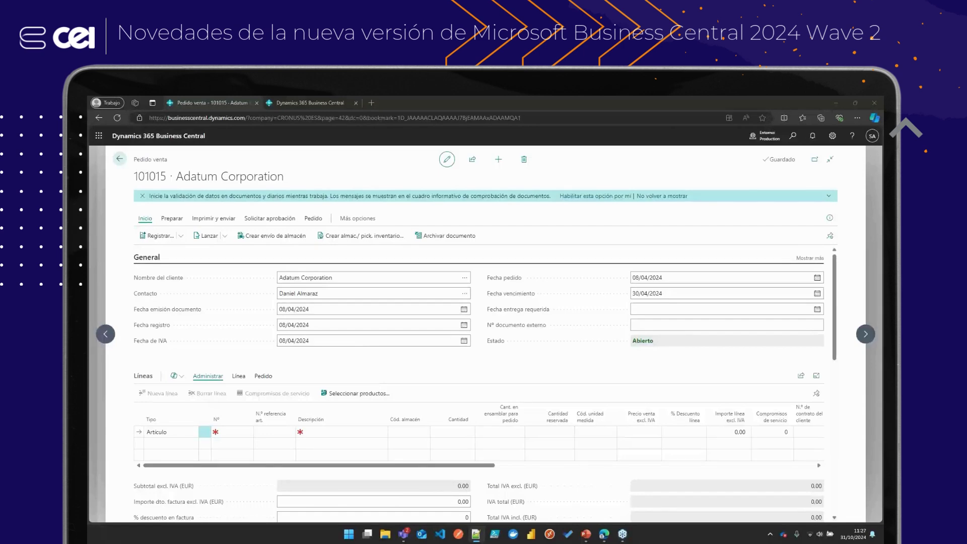
Generate Copilot sales lines with the prompt "Añadir dos mesas de escritorio y seis sillas de escritorio" and insert both suggestions
{"action": "left_click", "coordinate": [176, 375]}
{"action": "left_click", "coordinate": [217, 393]}
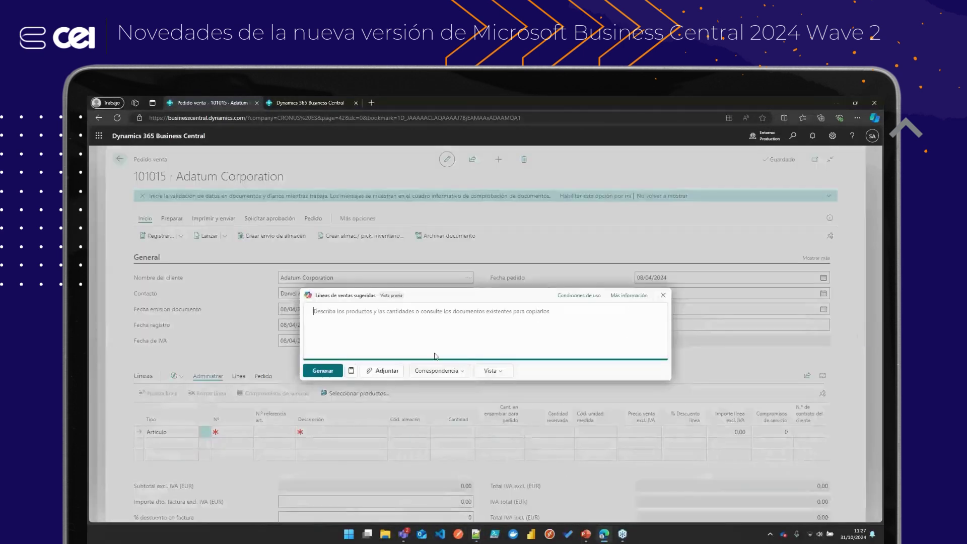
{"action": "type", "text": "Añadir dos mesas de escritorio y seis sillas de escritorio"}
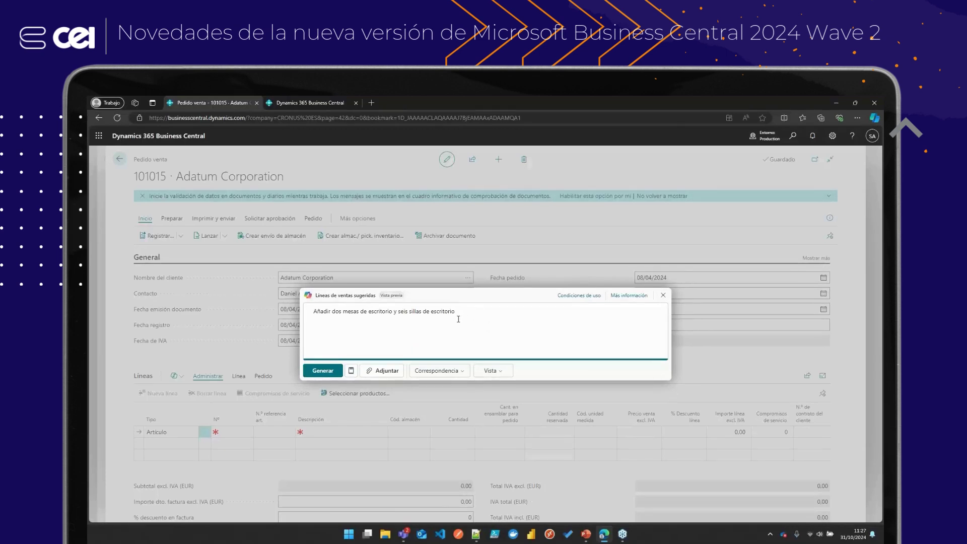
{"action": "left_click", "coordinate": [323, 371]}
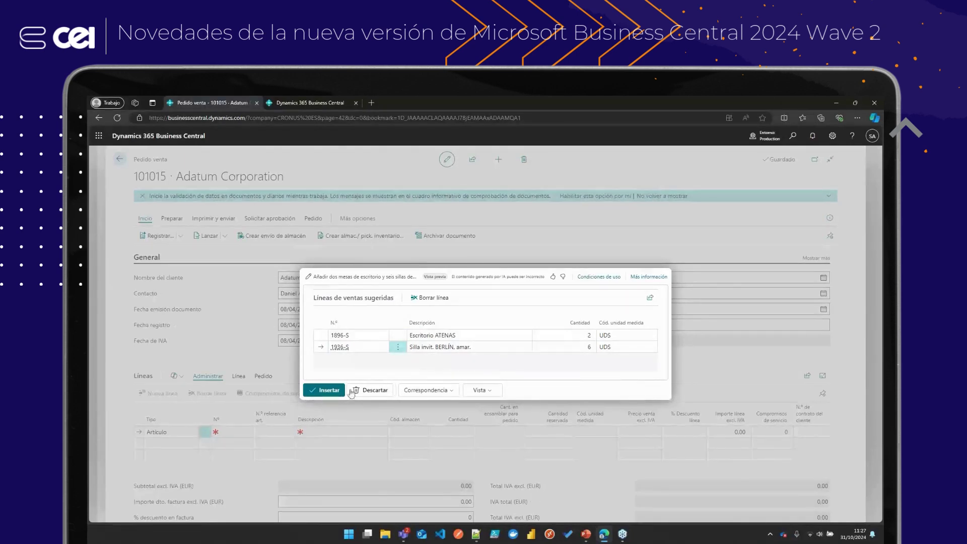
{"action": "left_click", "coordinate": [327, 391]}
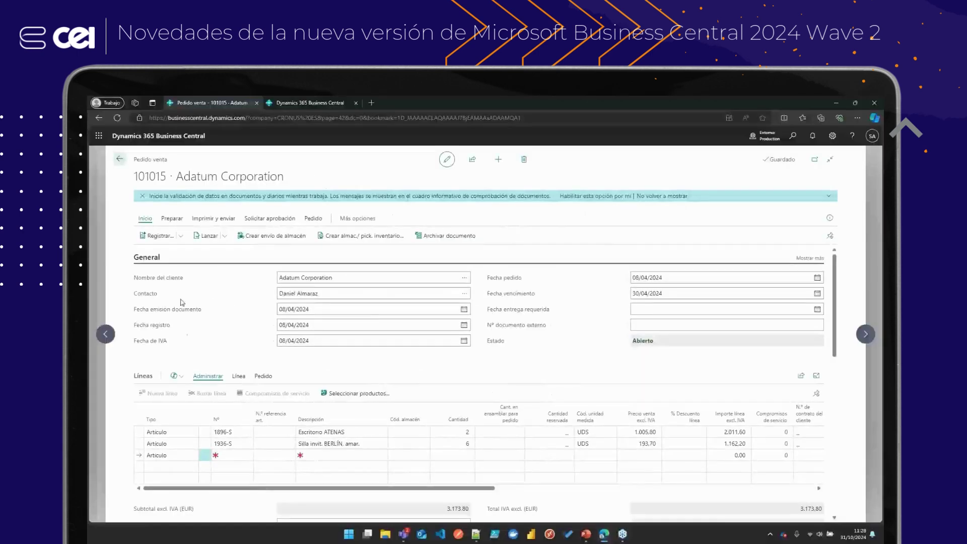
Leave the sales order, search for "clientes" and open the customers list in analysis mode
{"action": "left_click", "coordinate": [120, 159]}
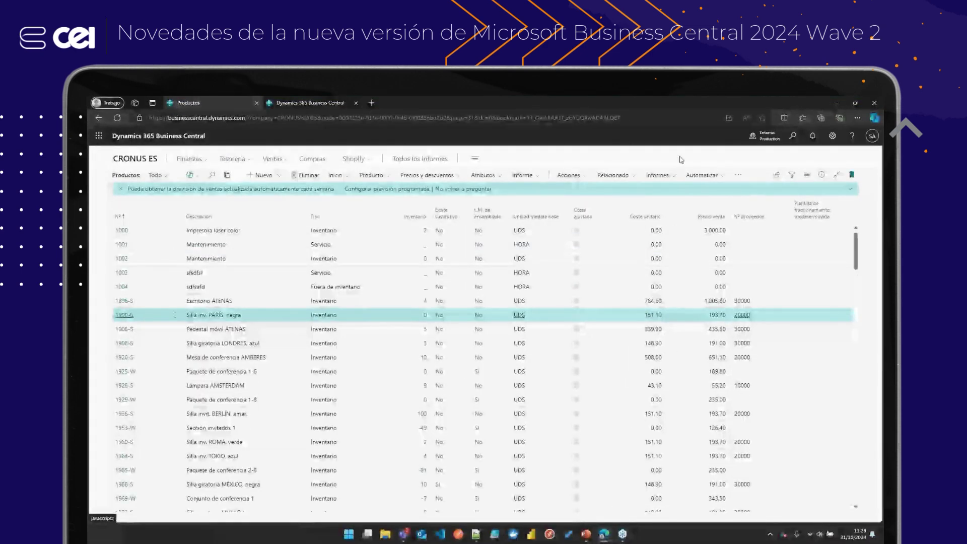
{"action": "key", "text": "alt+q"}
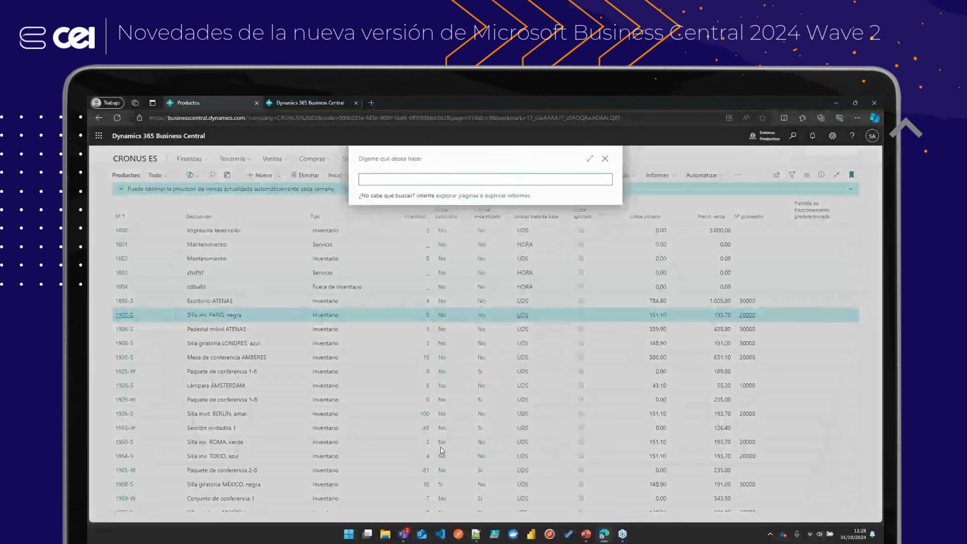
{"action": "type", "text": "clientes"}
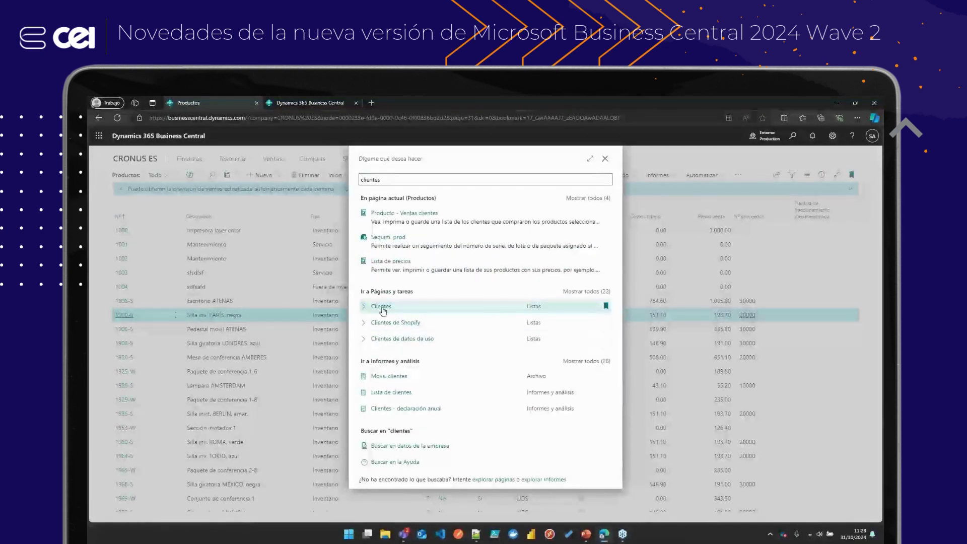
{"action": "left_click", "coordinate": [382, 307]}
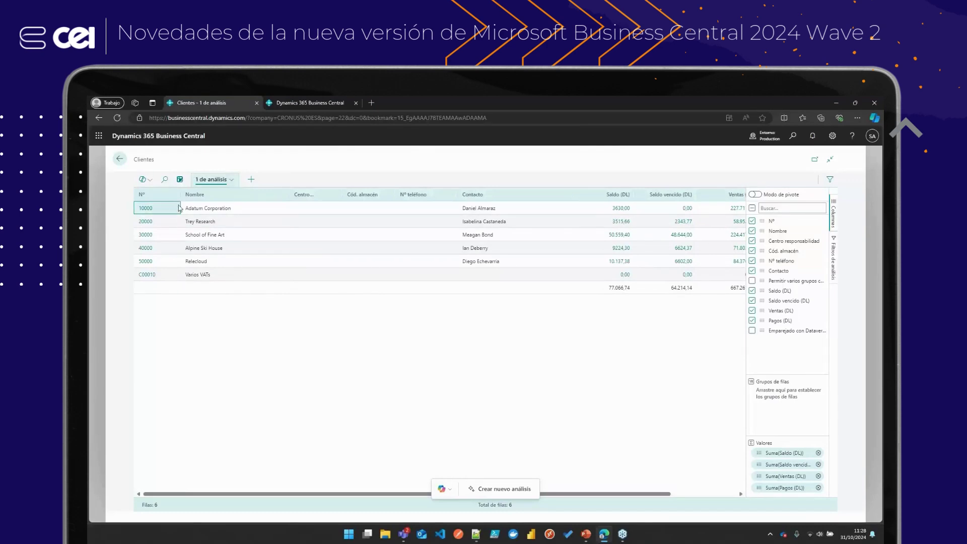
{"action": "left_click", "coordinate": [180, 179]}
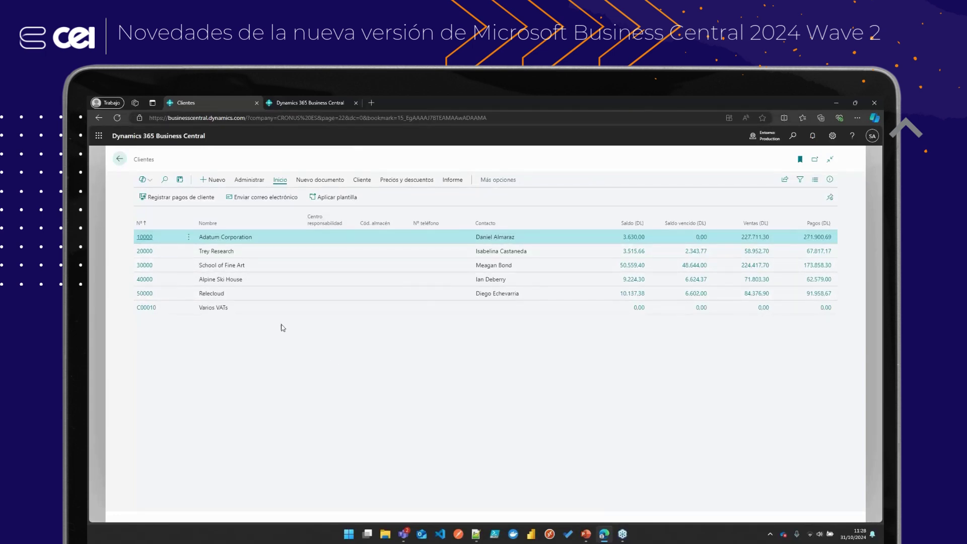
{"action": "left_click", "coordinate": [180, 180]}
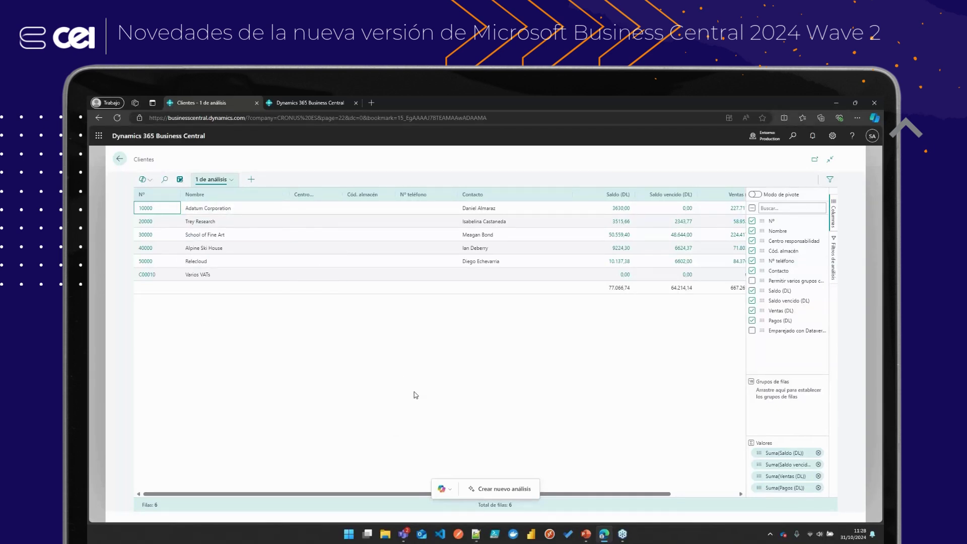
Generate a new Copilot analysis of the customers with the prompt "Cuales son mis mejores clientes, ordenas por ventas"
{"action": "left_click", "coordinate": [505, 489]}
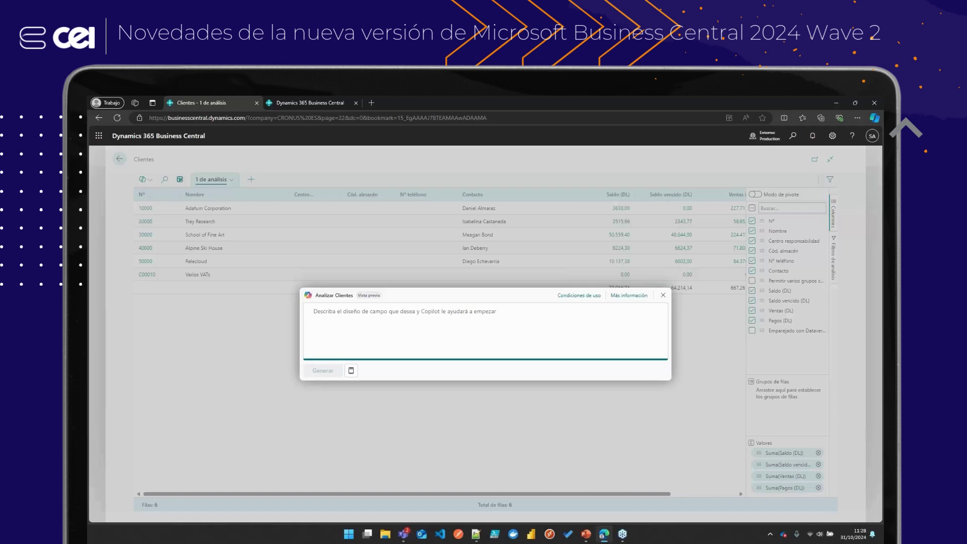
{"action": "key", "text": "alt+Tab"}
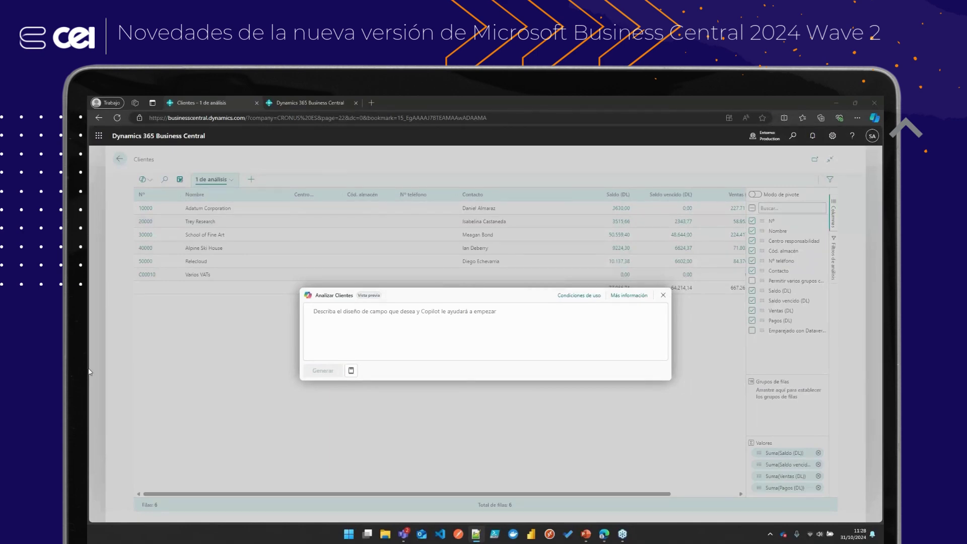
{"action": "left_click", "coordinate": [428, 341]}
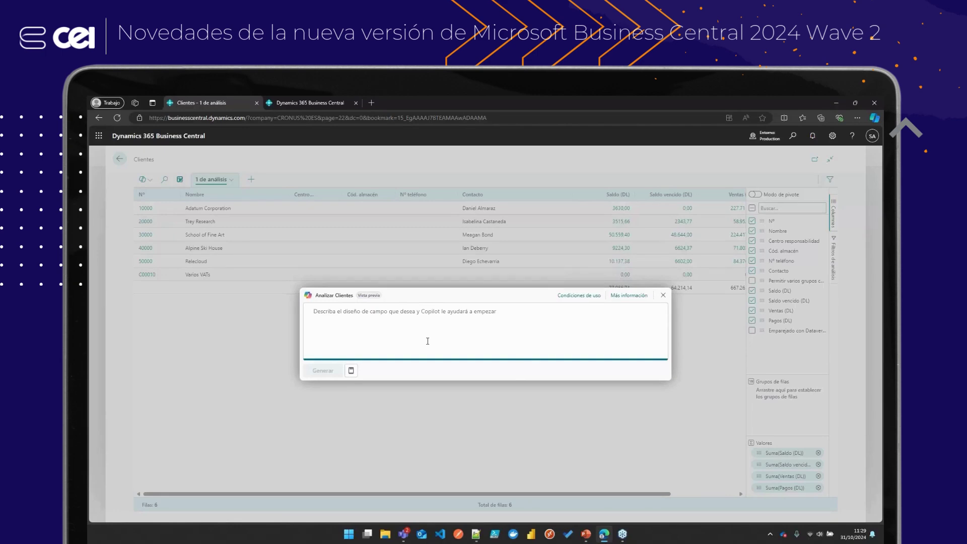
{"action": "type", "text": "Cuales son mi"}
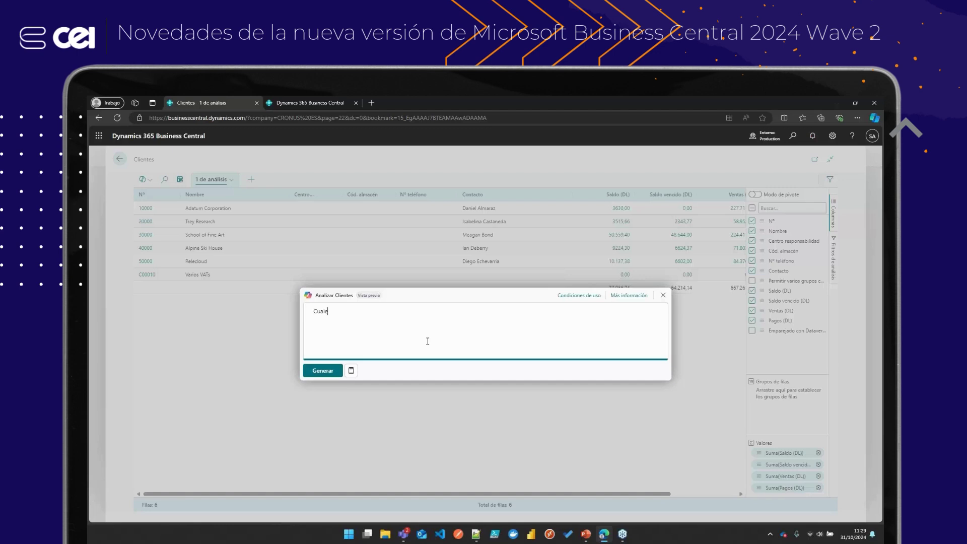
{"action": "type", "text": "s mejores clientes, ordenas por ventas"}
{"action": "left_click", "coordinate": [321, 371]}
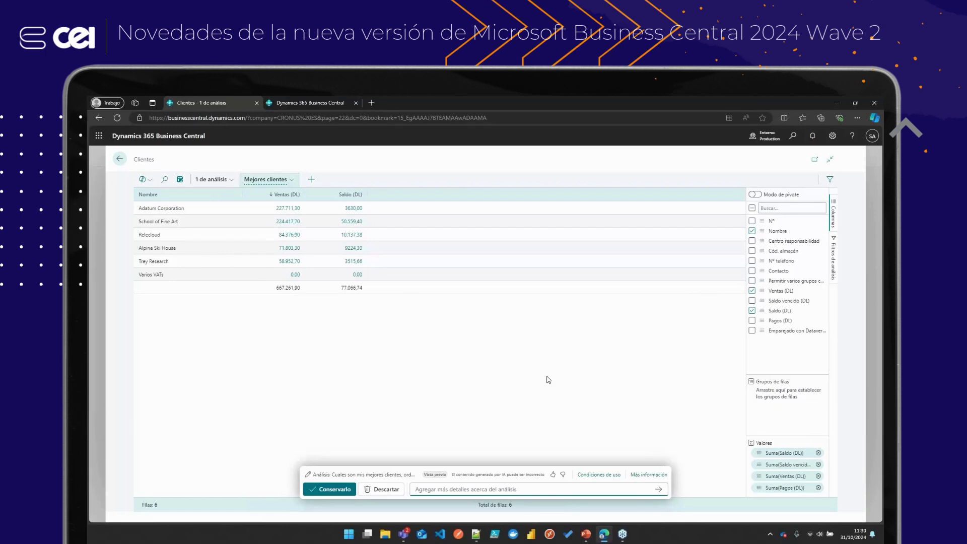
Refine the generated customer analysis with the Copilot prompt "Agrupa por país, y ordena por saldo"
{"action": "left_click", "coordinate": [449, 489]}
{"action": "type", "text": "Agrupa"}
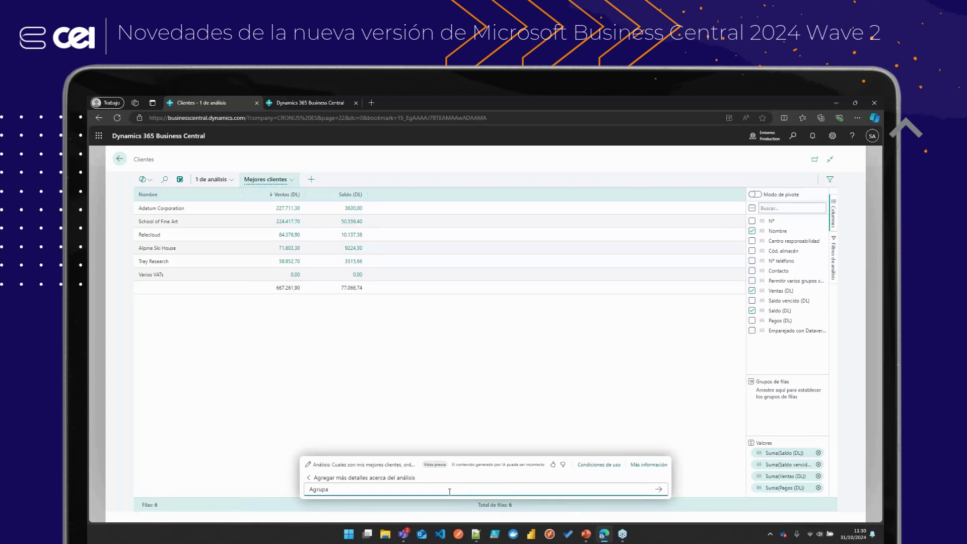
{"action": "type", "text": " por país, y ordena por saldo"}
{"action": "key", "text": "Return"}
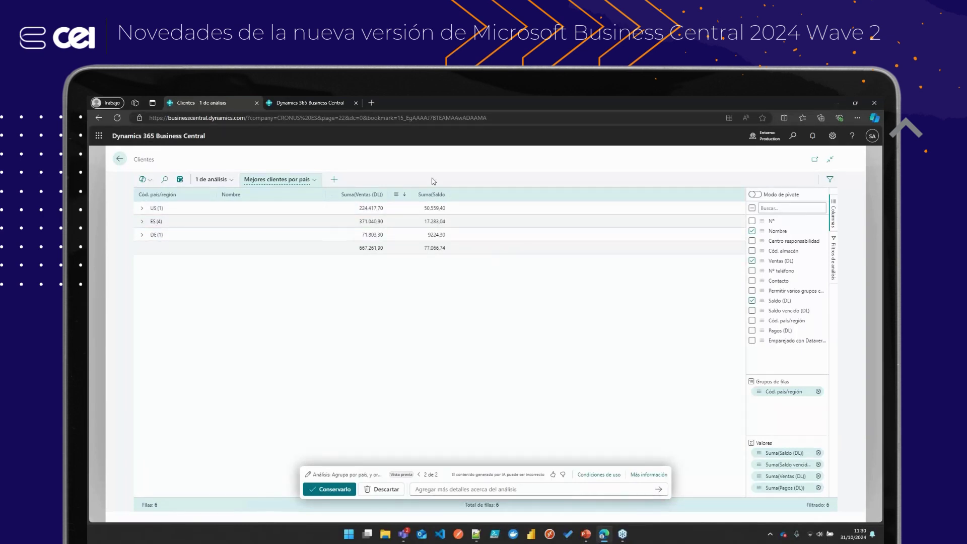
Expand the US and ES country groups to examine their customers and balances, and collapse both groups
{"action": "left_click", "coordinate": [141, 209]}
{"action": "left_click", "coordinate": [142, 247]}
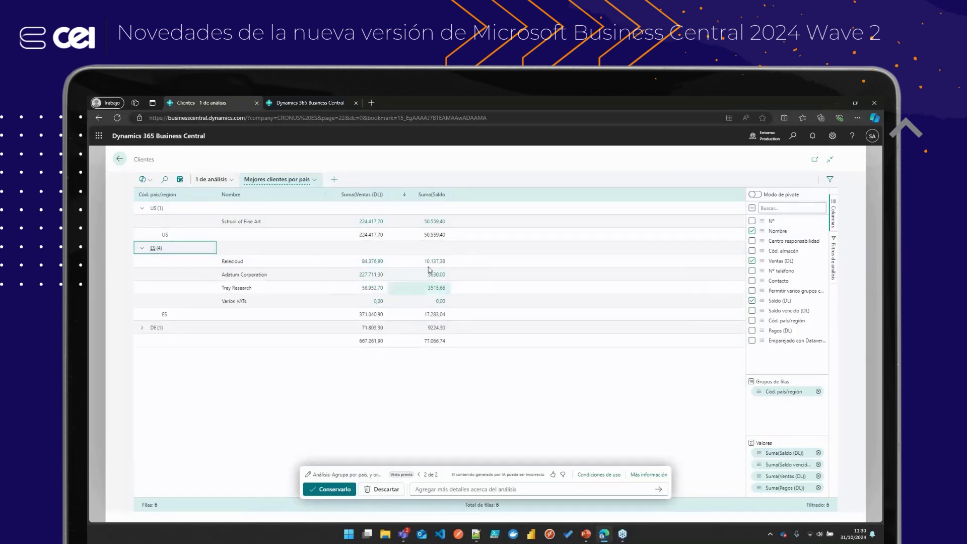
{"action": "left_click", "coordinate": [142, 248]}
{"action": "left_click", "coordinate": [141, 207]}
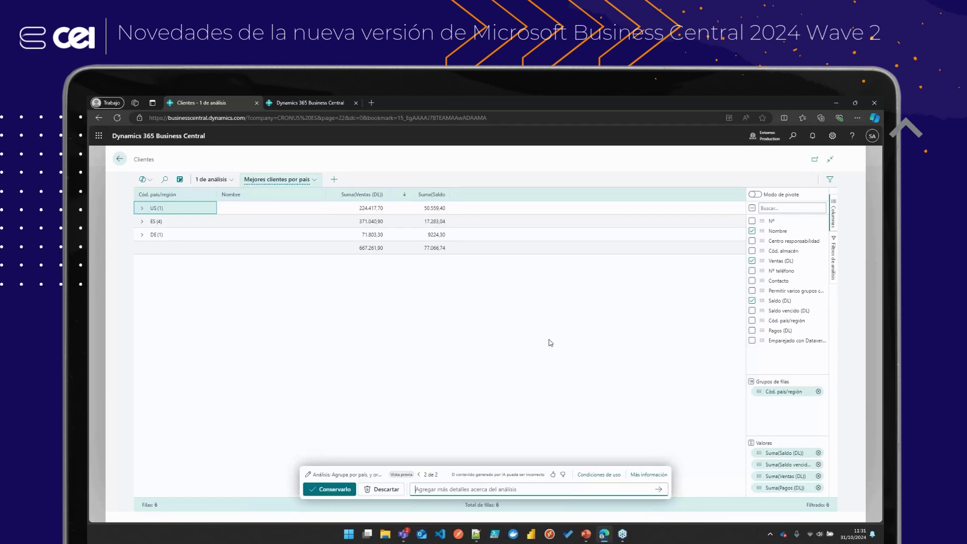
Restrict the country-grouped analysis with the Copilot prompt "Muestra solo países de la UE"
{"action": "type", "text": "Muest"}
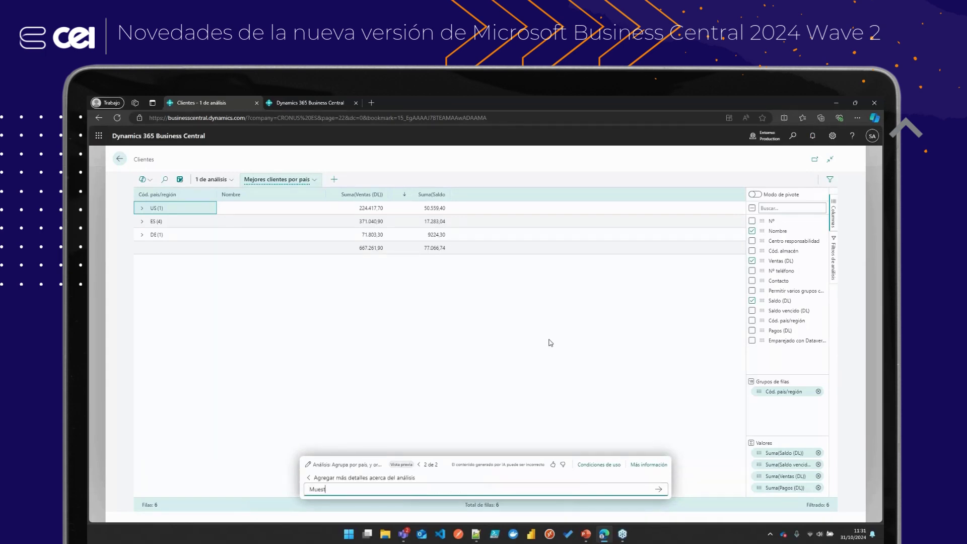
{"action": "type", "text": "ra solo países de la UE"}
{"action": "key", "text": "Return"}
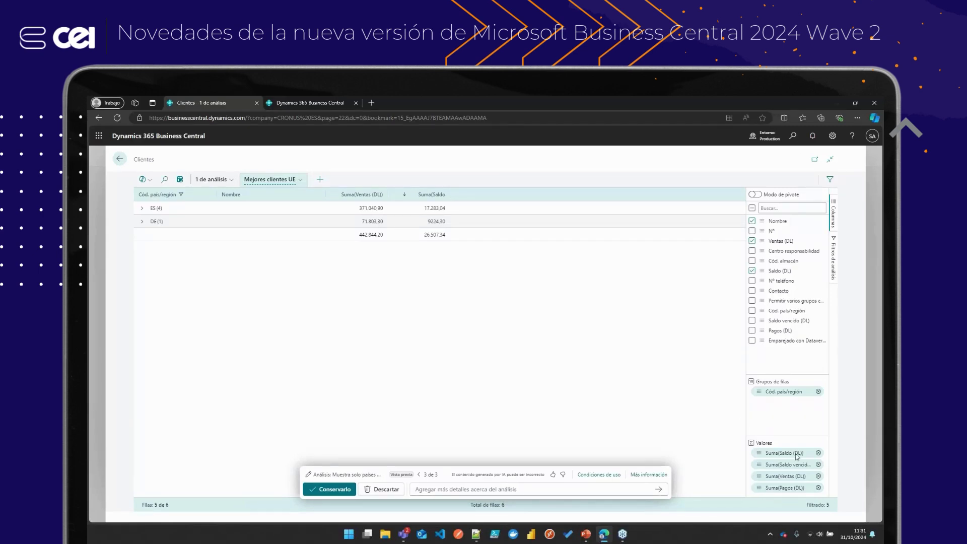
Show the analysis filters for the customers and switch to the presentation slide on Copilot innovations
{"action": "left_click", "coordinate": [833, 258]}
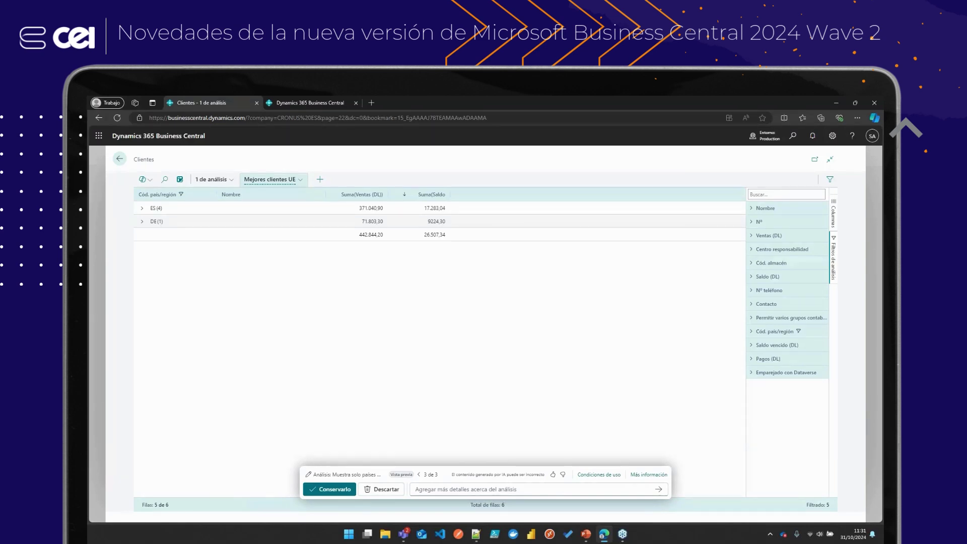
{"action": "key", "text": "alt+Tab"}
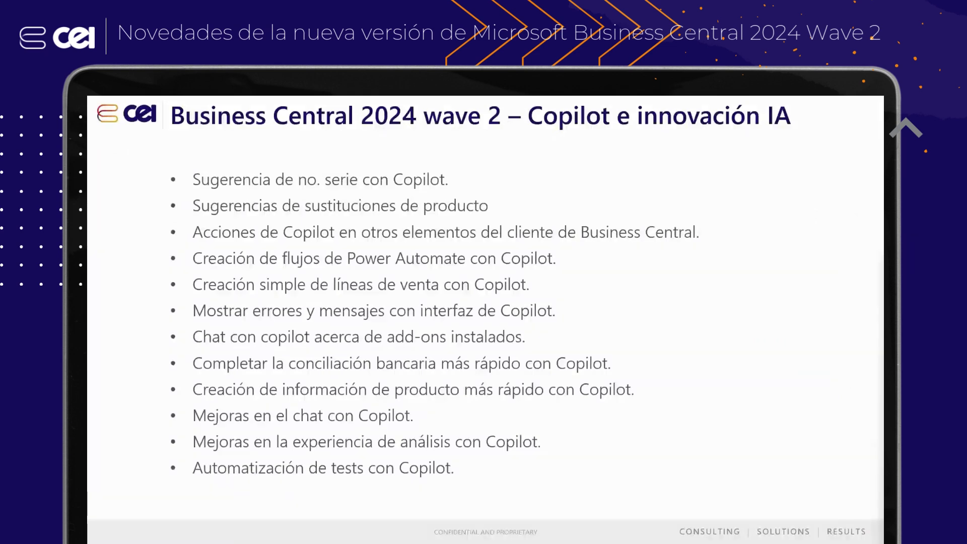
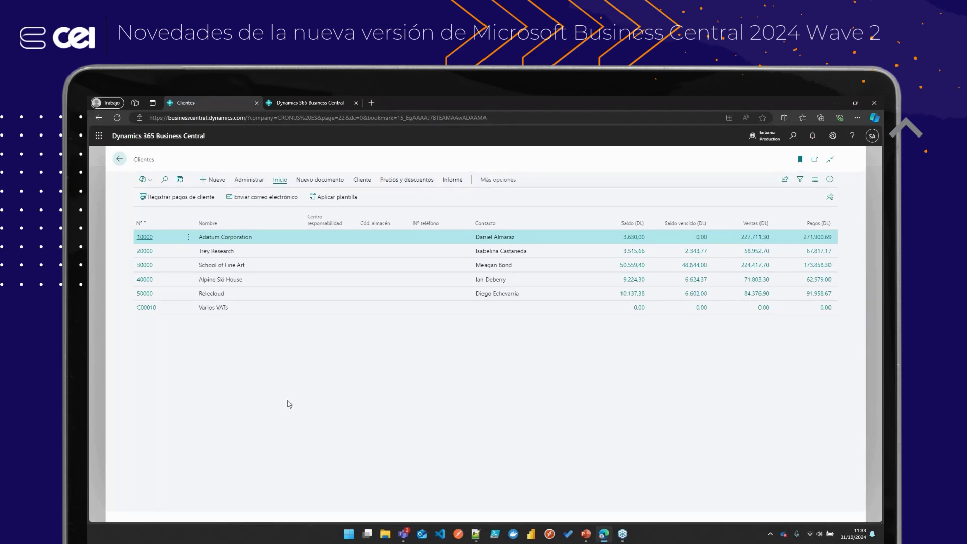
Open the Adatum Corporation customer card and review its address, contact, billing and shipping details
{"action": "left_click", "coordinate": [142, 239]}
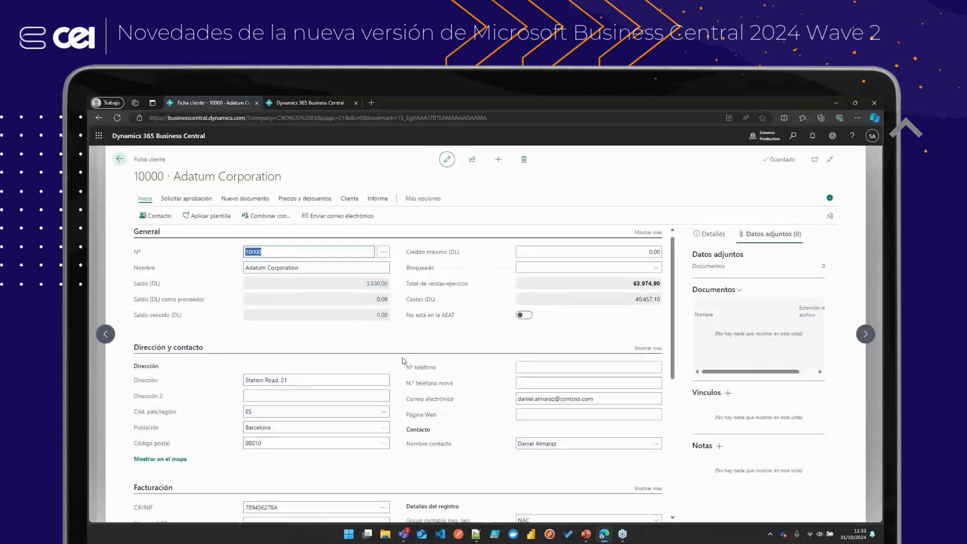
{"action": "scroll", "coordinate": [403, 361], "scroll_direction": "down", "scroll_amount": 5}
{"action": "scroll", "coordinate": [394, 344], "scroll_direction": "up", "scroll_amount": 5}
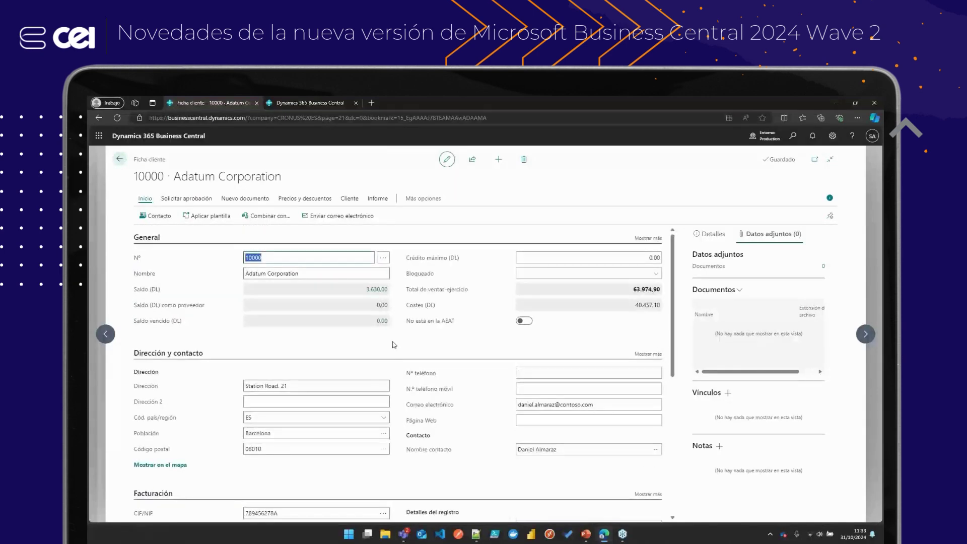
{"action": "scroll", "coordinate": [394, 345], "scroll_direction": "down", "scroll_amount": 3}
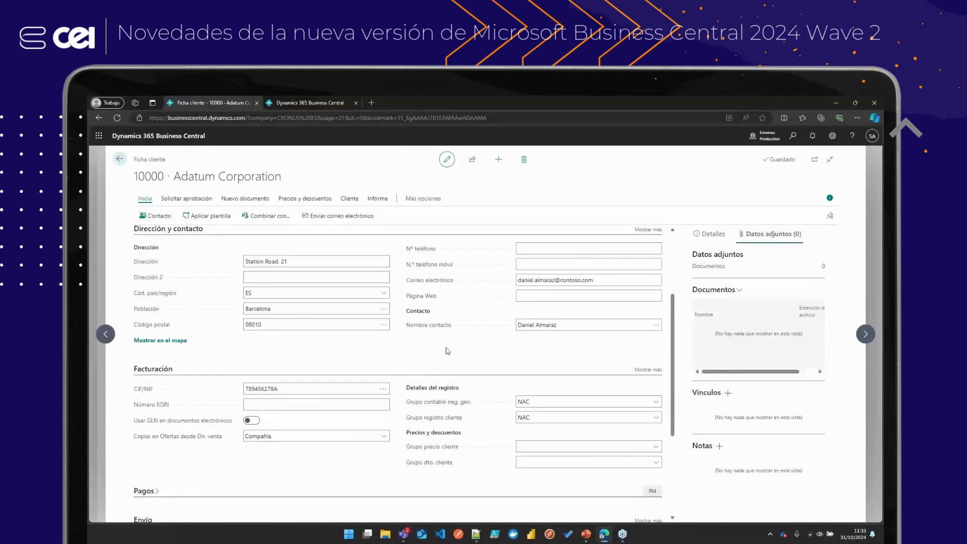
{"action": "scroll", "coordinate": [447, 350], "scroll_direction": "down", "scroll_amount": 3}
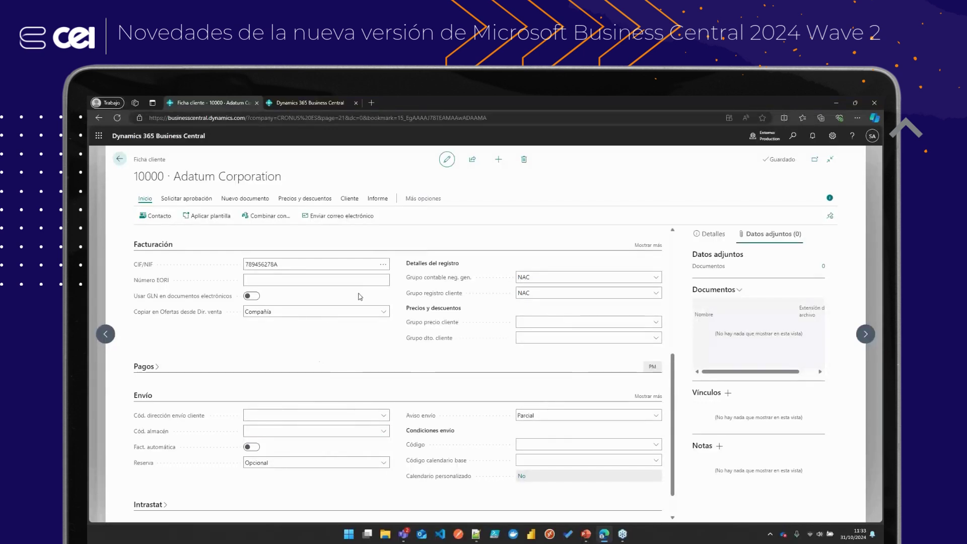
View Adatum Corporation's list of shipping addresses and return to the customers list
{"action": "left_click", "coordinate": [349, 198]}
{"action": "left_click", "coordinate": [411, 216]}
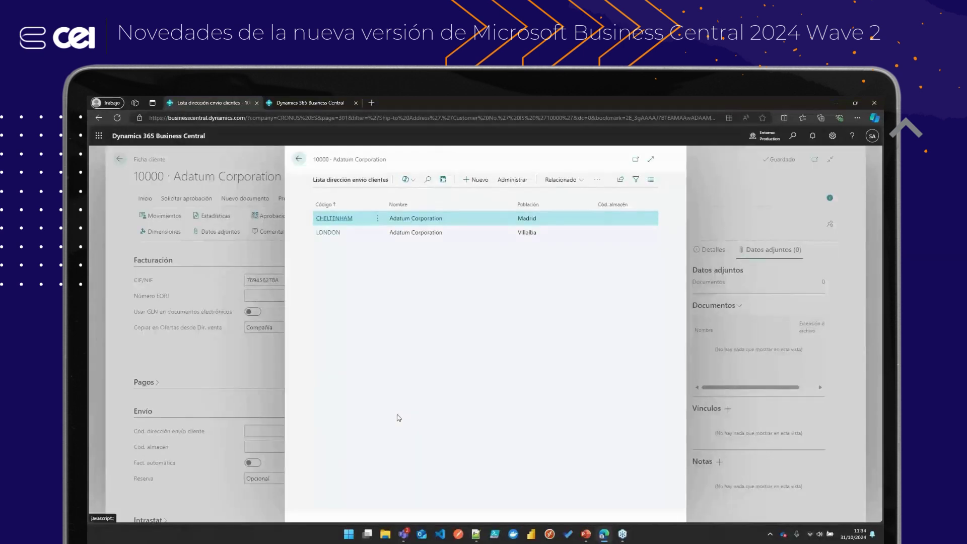
{"action": "left_click", "coordinate": [299, 159]}
{"action": "left_click", "coordinate": [119, 159]}
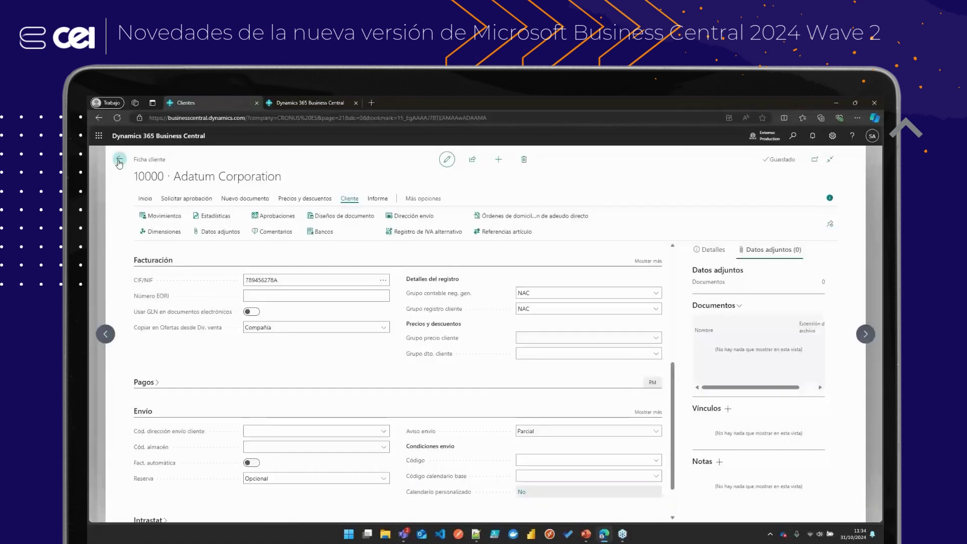
Open the list of shipping addresses for the Varios VATs customer
{"action": "left_click", "coordinate": [141, 310]}
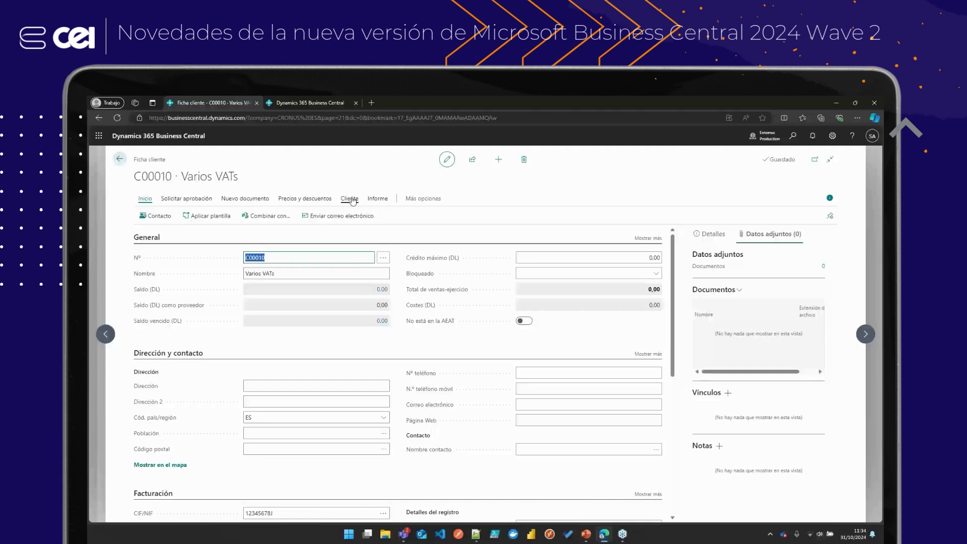
{"action": "left_click", "coordinate": [349, 198]}
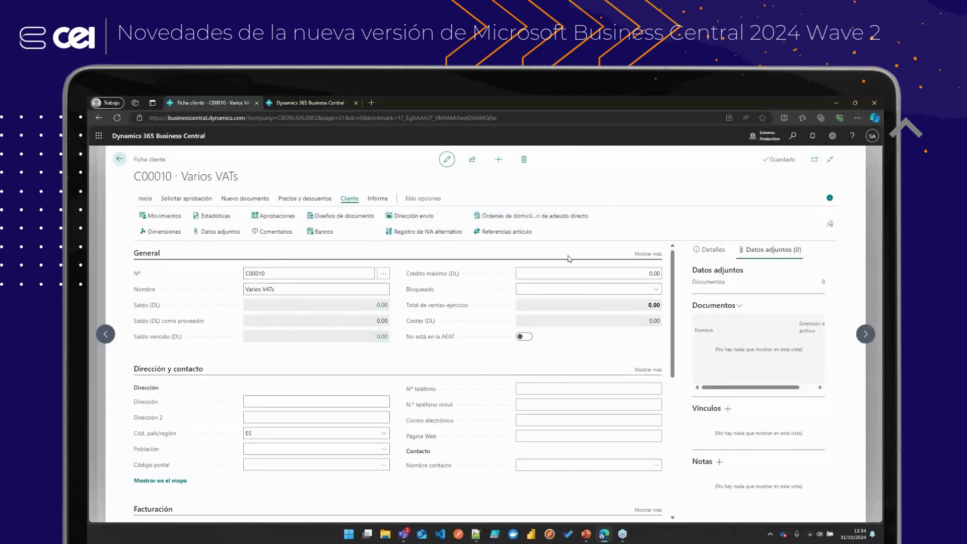
{"action": "left_click", "coordinate": [411, 218]}
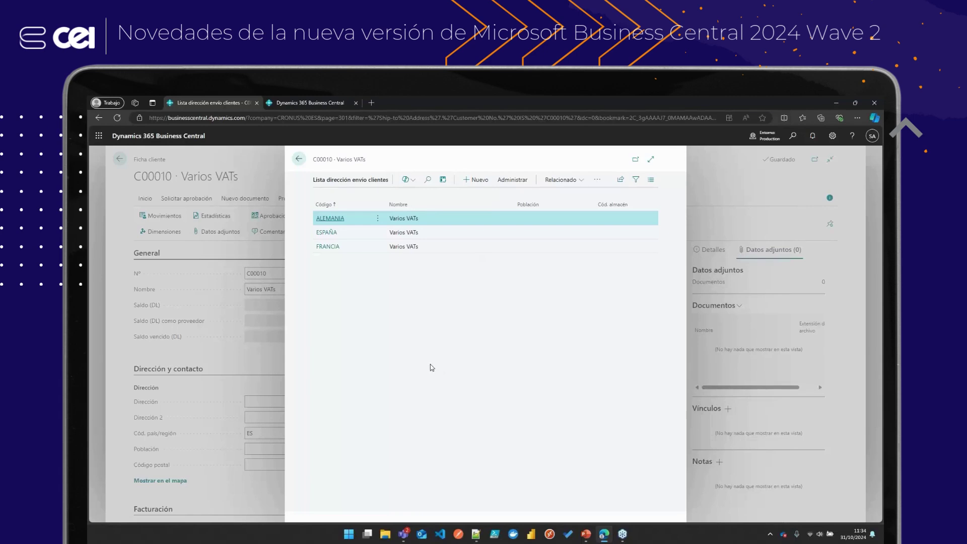
Create a new shipping address for Varios VATs with code BELGICA and country/region BE
{"action": "left_click", "coordinate": [479, 180]}
{"action": "left_click", "coordinate": [317, 223]}
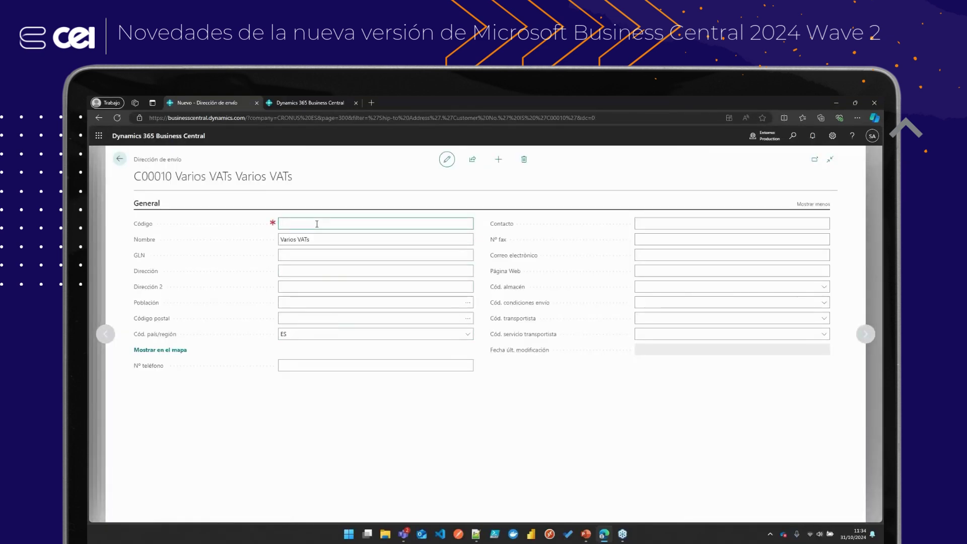
{"action": "type", "text": "Belgica"}
{"action": "left_click", "coordinate": [403, 335]}
{"action": "left_click", "coordinate": [314, 333]}
{"action": "type", "text": "BE"}
{"action": "key", "text": "Tab"}
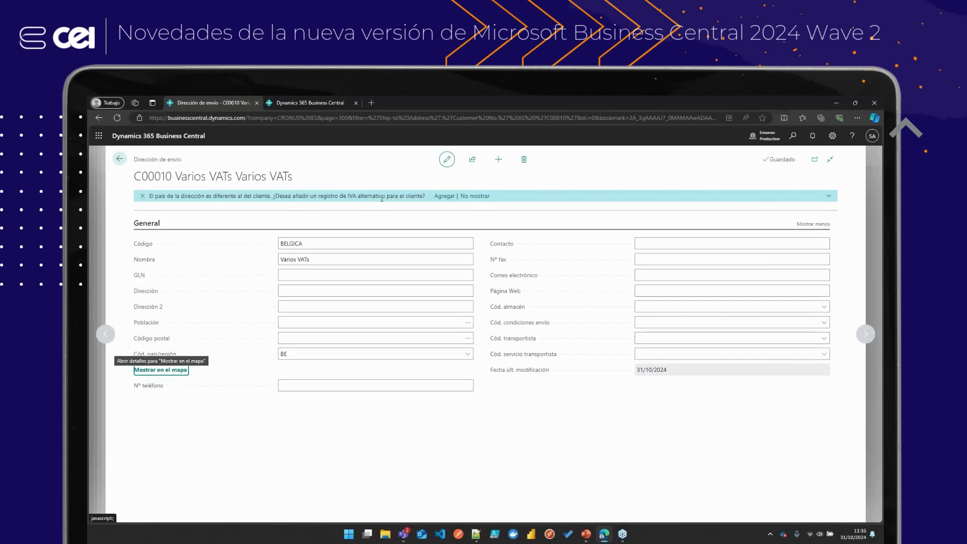
Add an alternative VAT registration for country BE from the address notification, leave its CIF/NIF empty and close the registration list
{"action": "left_click", "coordinate": [445, 196]}
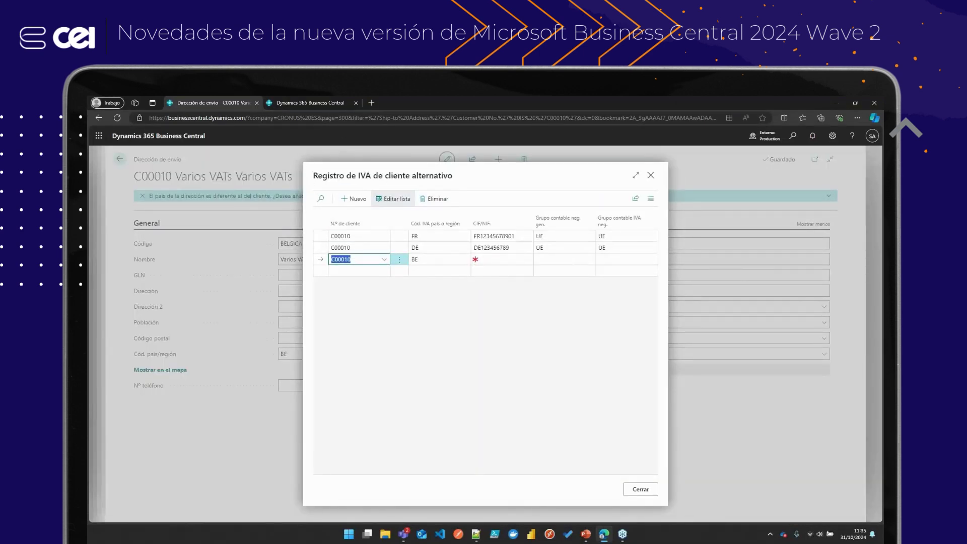
{"action": "left_click", "coordinate": [494, 258]}
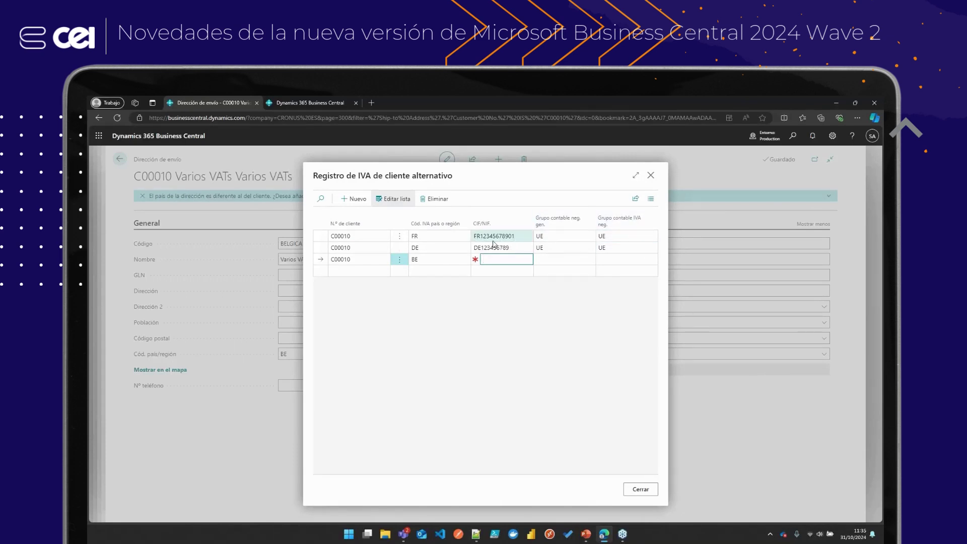
{"action": "left_click", "coordinate": [323, 249]}
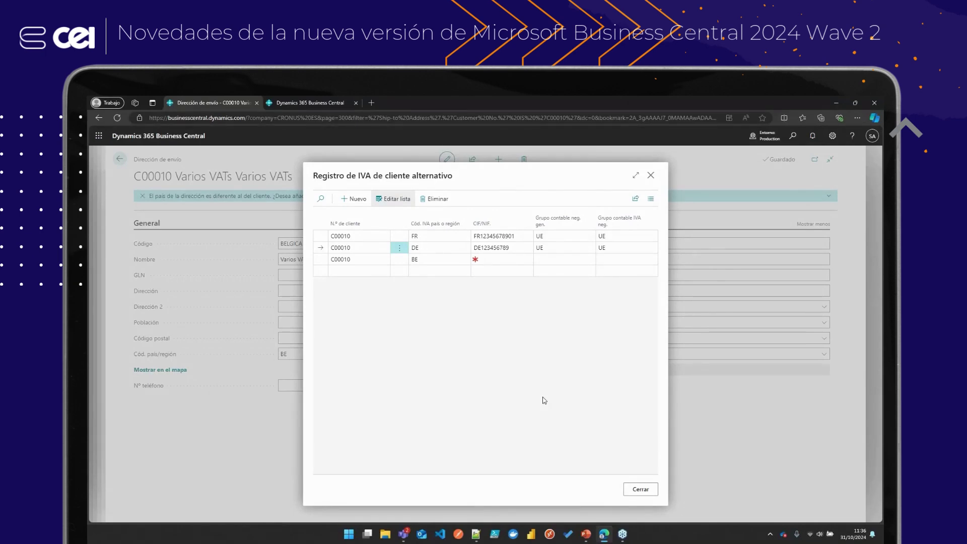
{"action": "left_click", "coordinate": [641, 490]}
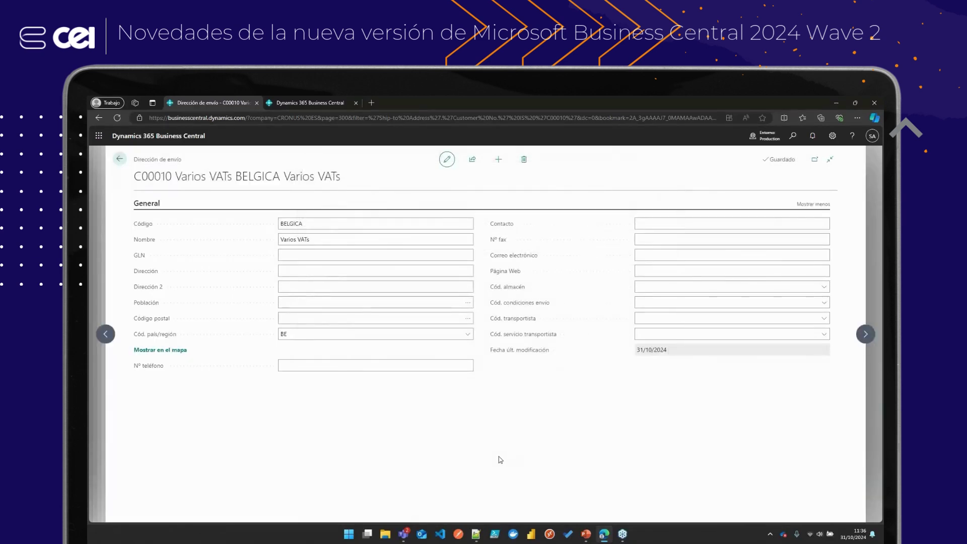
Leave the Varios VATs shipping addresses and customer card, and advance the presentation to the Reporting y análisis slide
{"action": "left_click", "coordinate": [120, 159]}
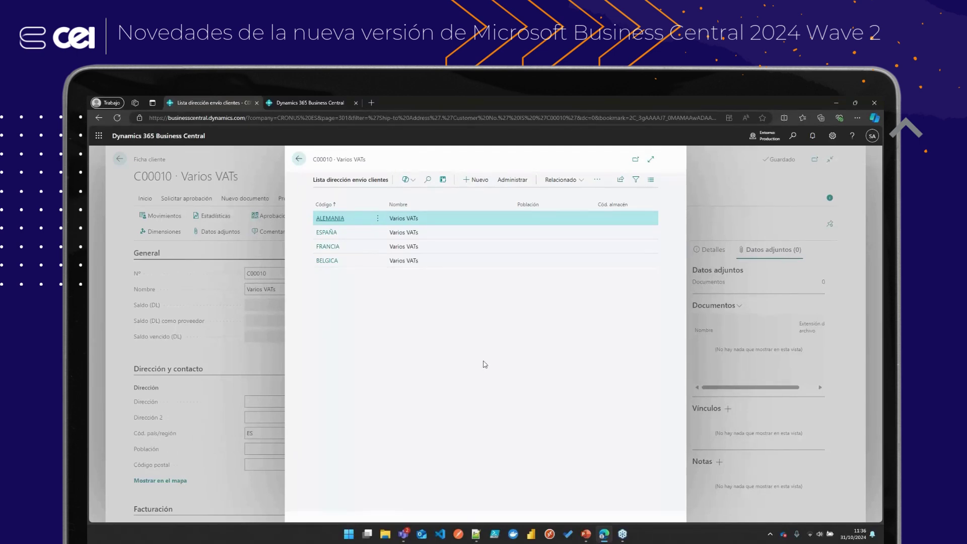
{"action": "left_click", "coordinate": [298, 161]}
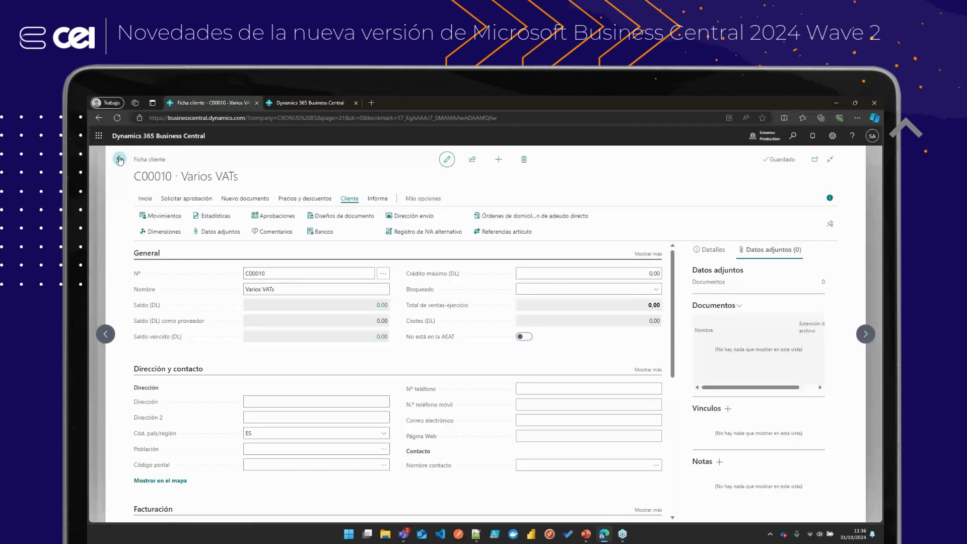
{"action": "left_click", "coordinate": [119, 160]}
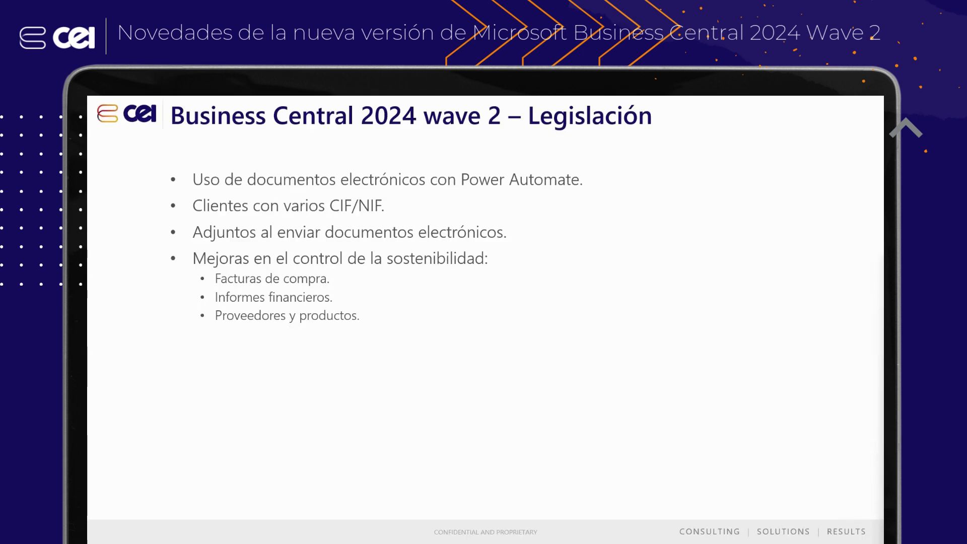
{"action": "key", "text": "Right"}
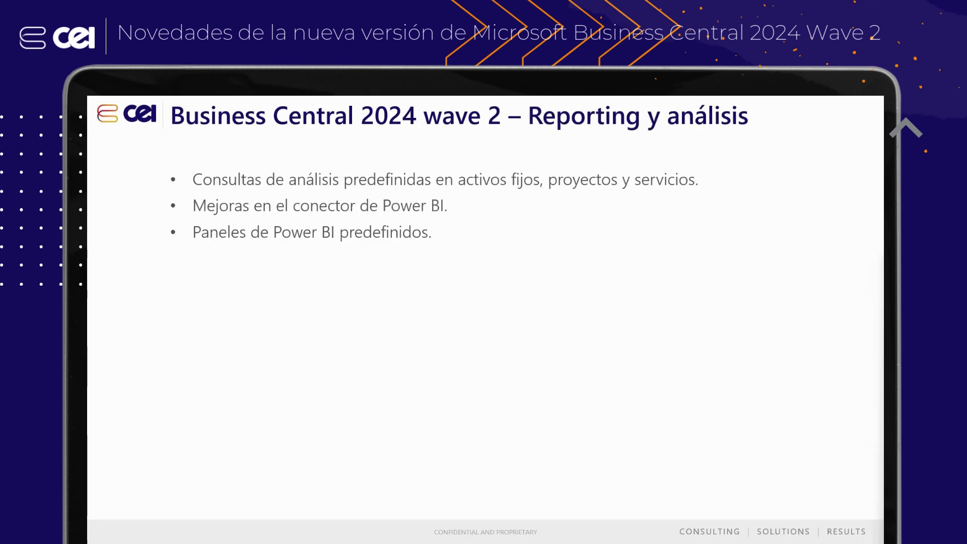
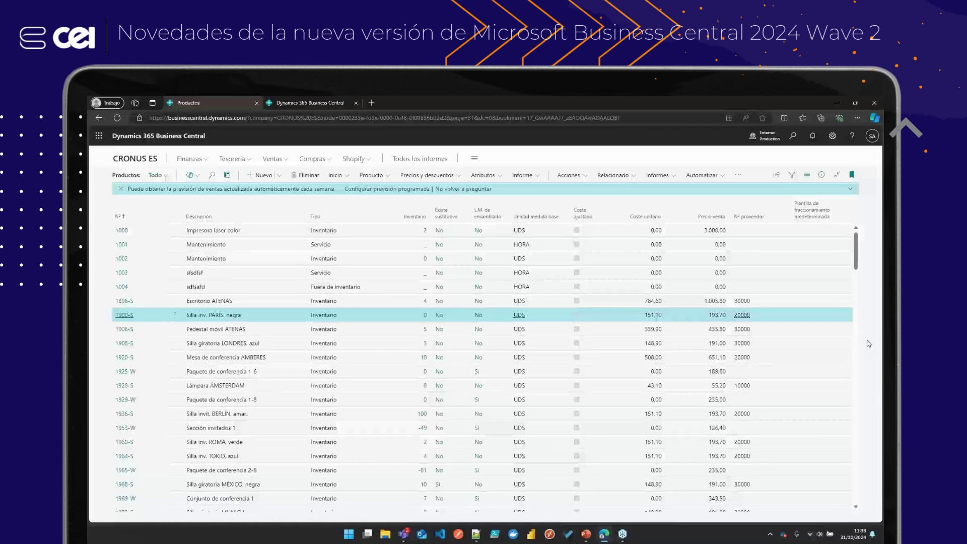
Open the posted purchase invoices list (Histórico facturas compra) from the Compras area
{"action": "key", "text": "alt"}
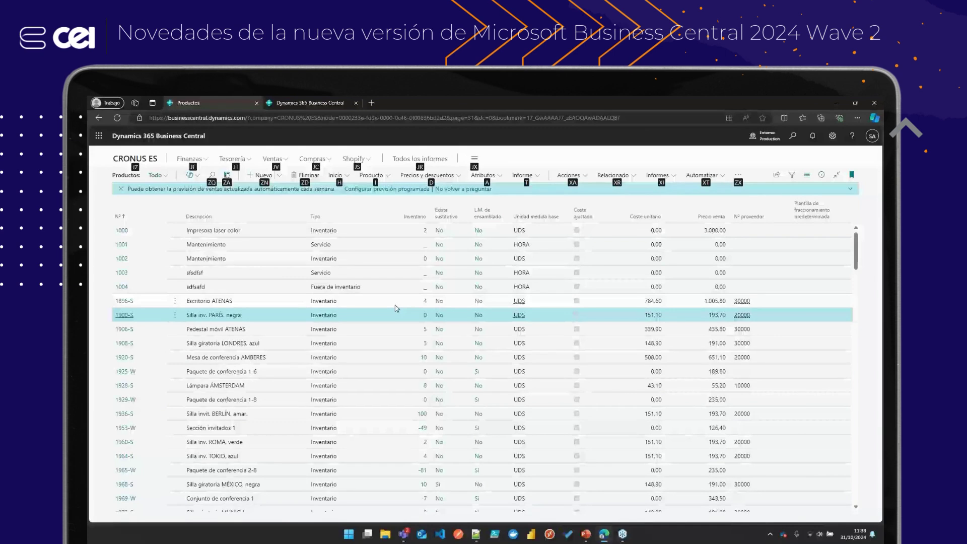
{"action": "key", "text": "j"}
{"action": "key", "text": "c"}
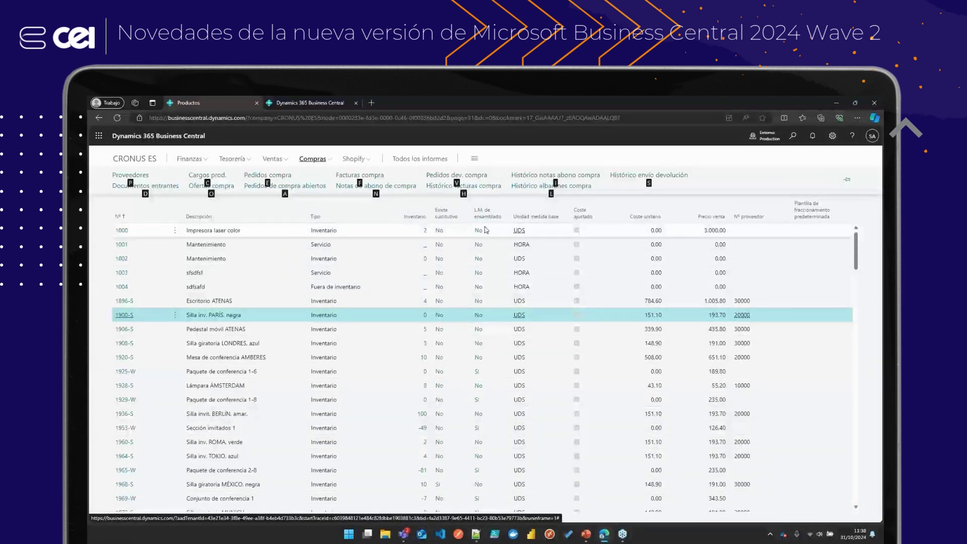
{"action": "key", "text": "Escape"}
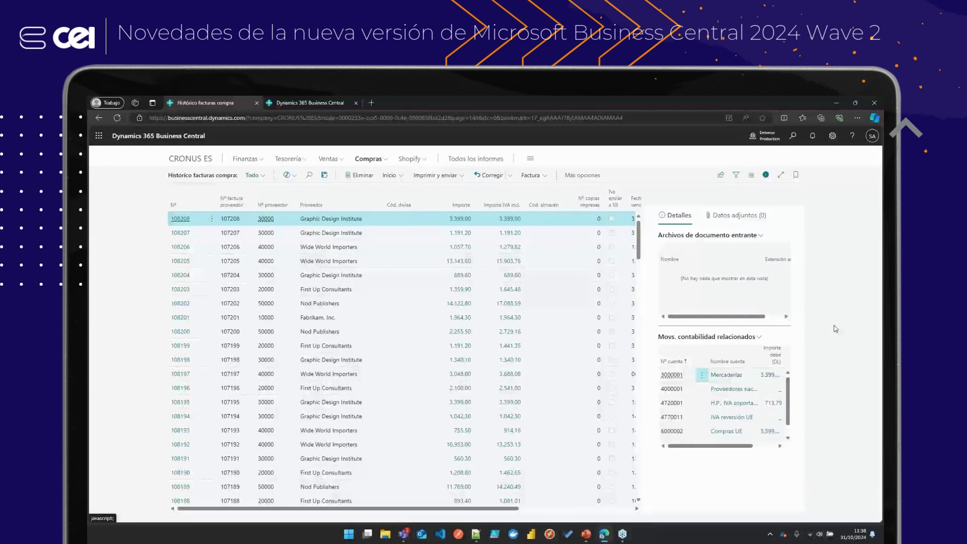
Try to correct the first posted purchase invoice, from Graphic Design Institute
{"action": "key", "text": "alt"}
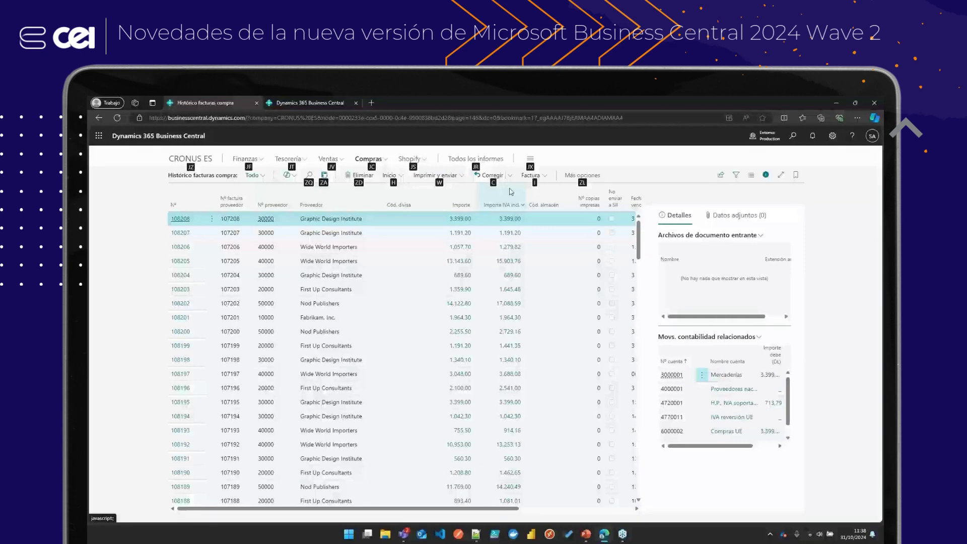
{"action": "key", "text": "c"}
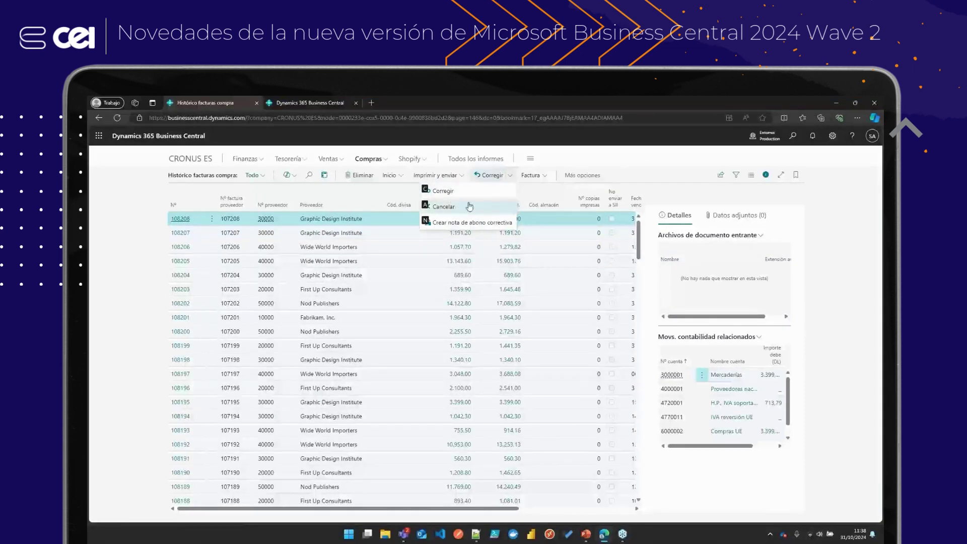
{"action": "left_click", "coordinate": [470, 190]}
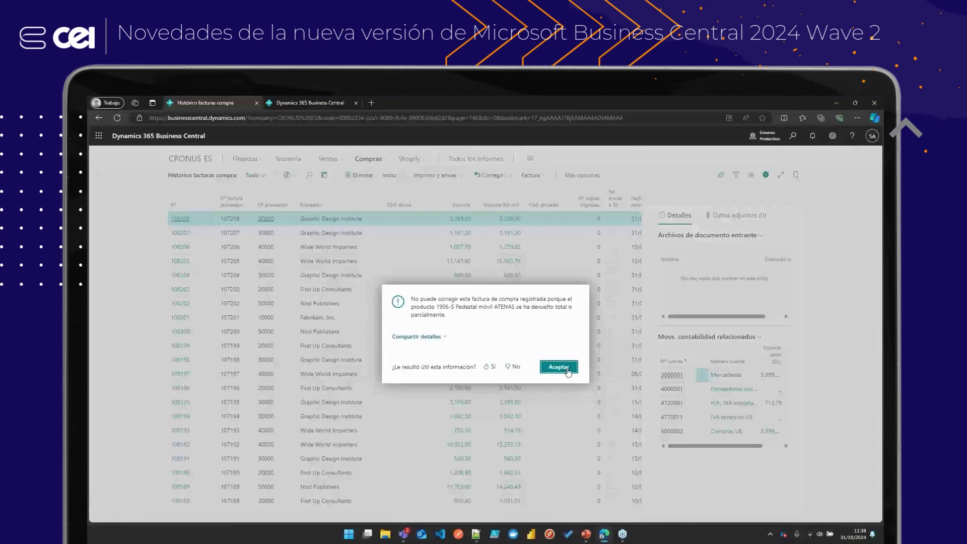
{"action": "left_click", "coordinate": [558, 366]}
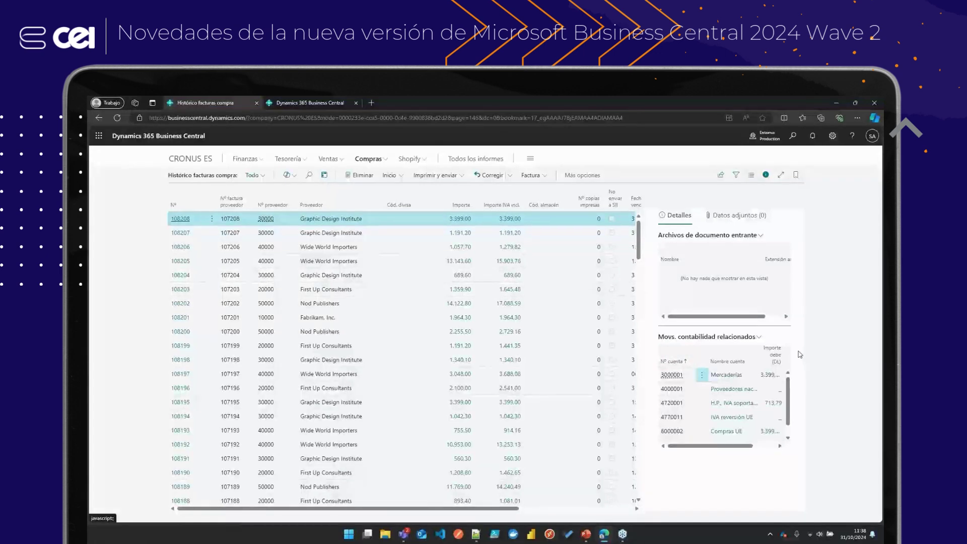
Show the access hints over the posted purchase invoices commands, dismiss them and return to the home page
{"action": "key", "text": "alt"}
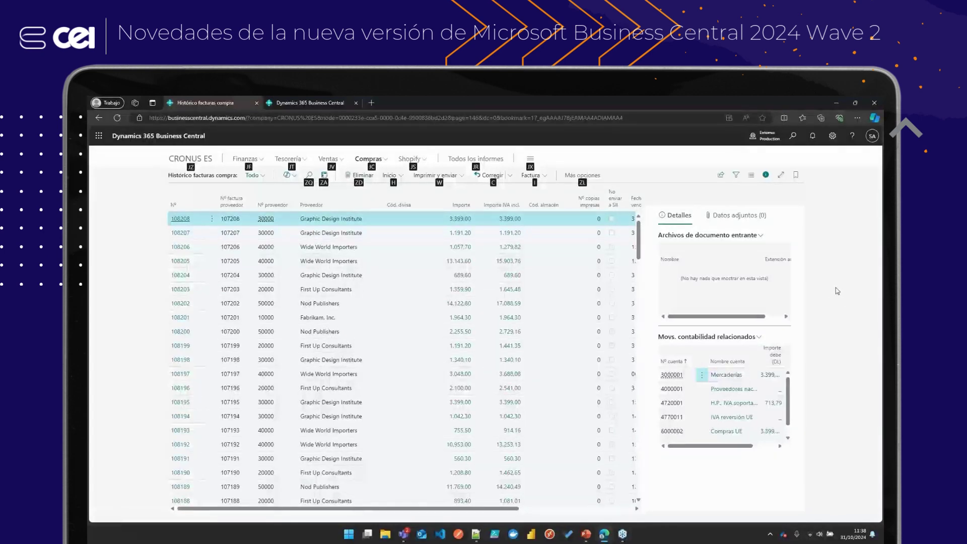
{"action": "key", "text": "Escape"}
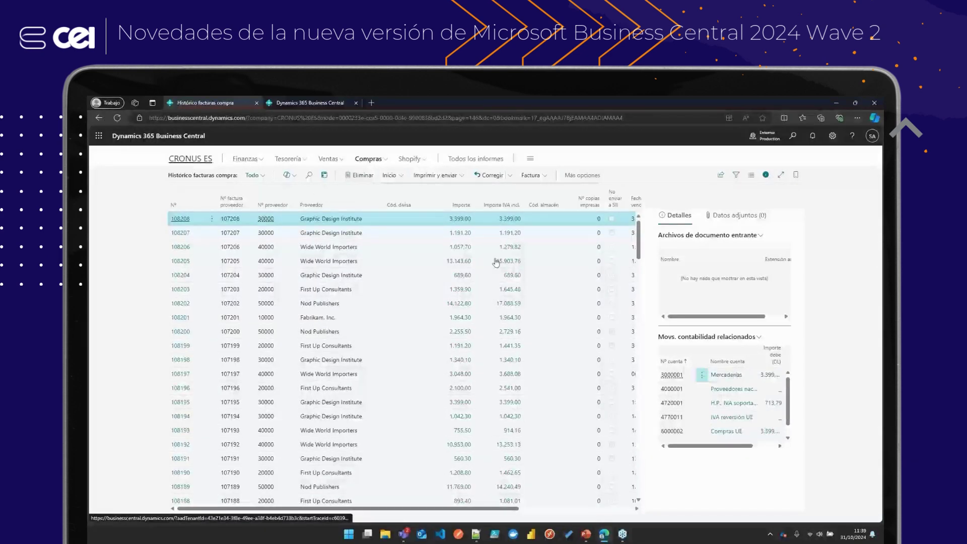
{"action": "key", "text": "alt+Left"}
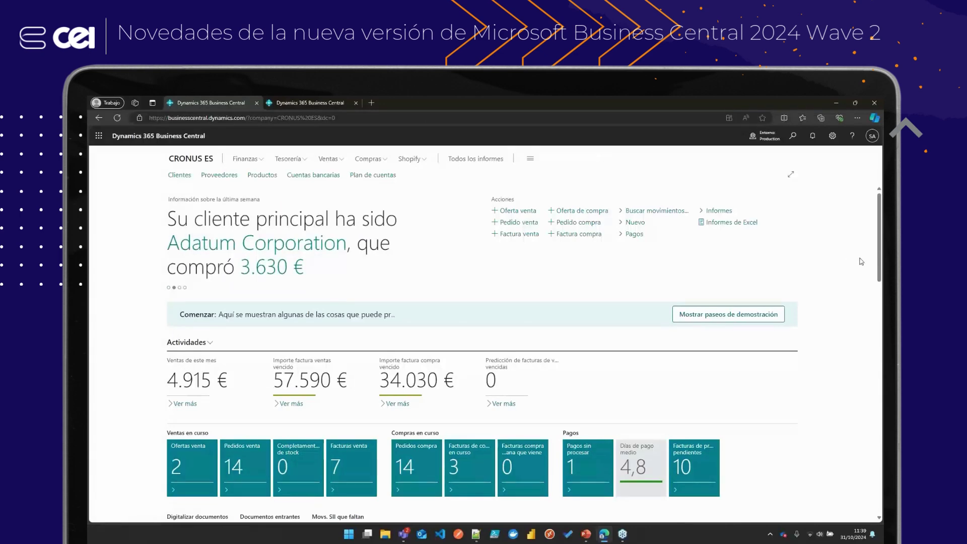
Enter "buscar datos en to" in the general search and open the company data search (Buscar en datos de la empresa)
{"action": "left_click", "coordinate": [794, 137]}
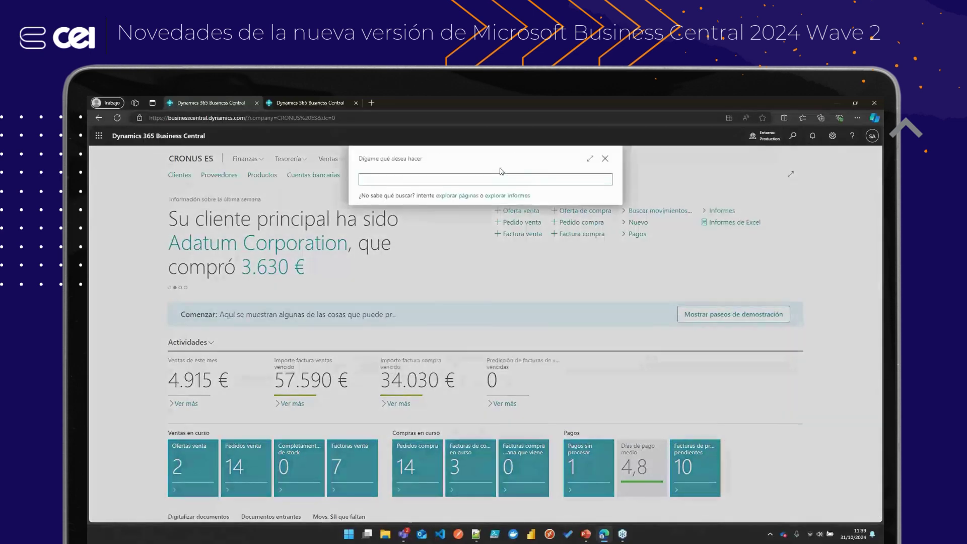
{"action": "type", "text": "buscar"}
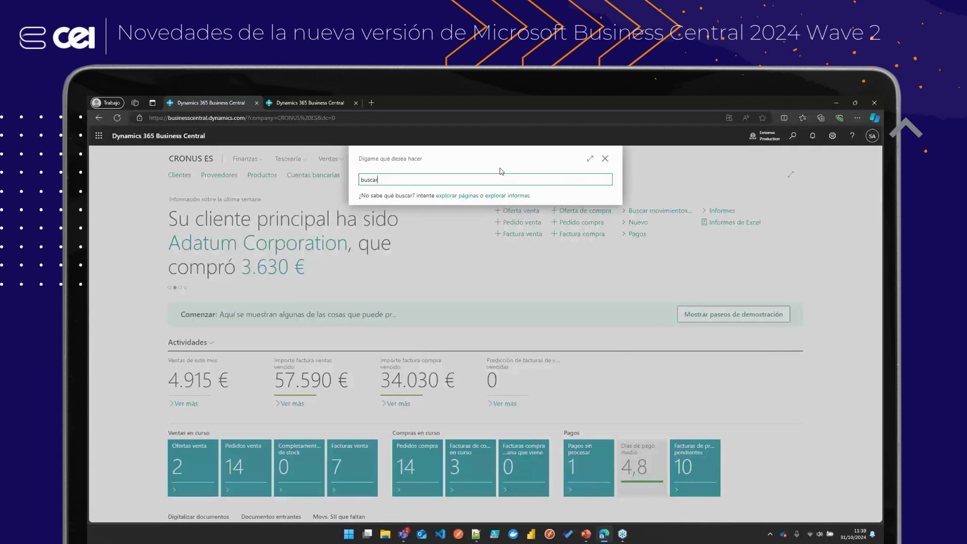
{"action": "type", "text": " dato"}
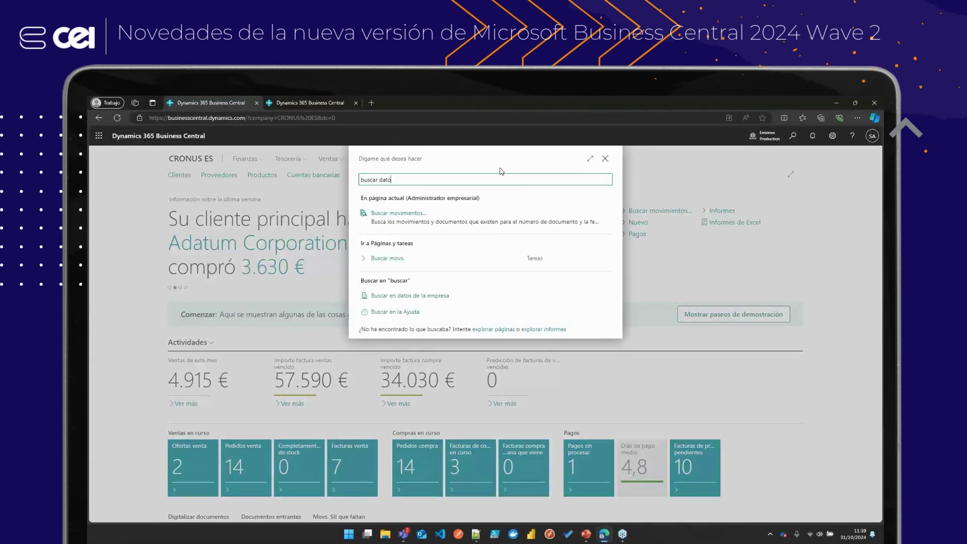
{"action": "type", "text": "s en to"}
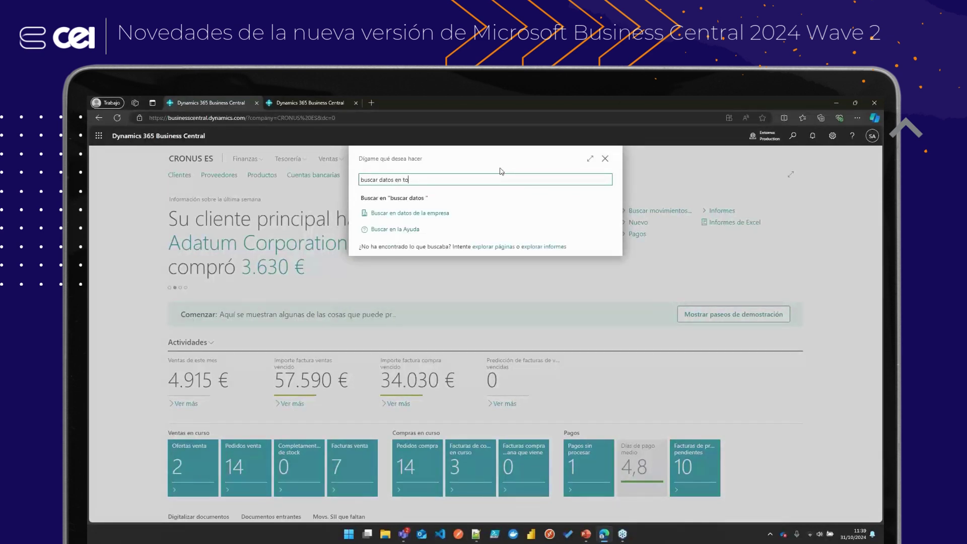
{"action": "left_click", "coordinate": [425, 213]}
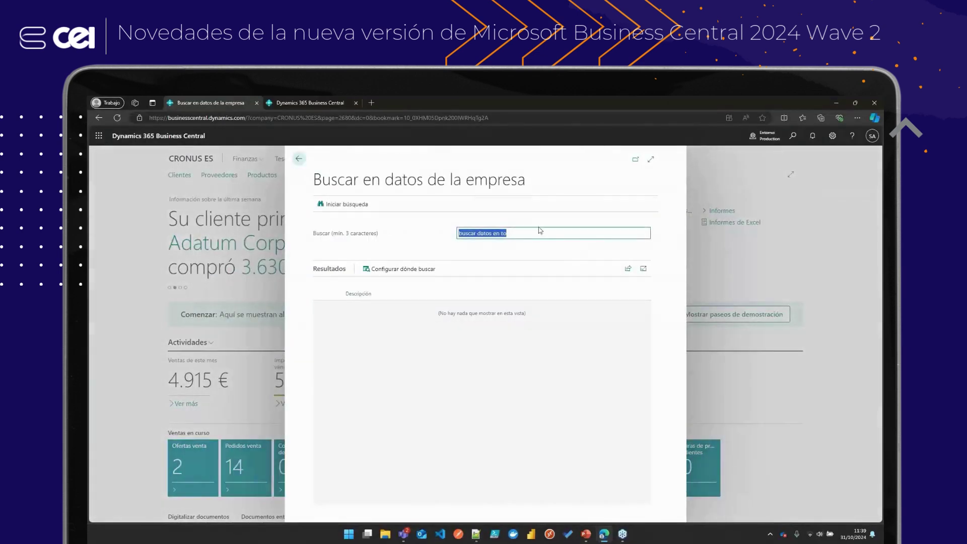
Search the company data for "impresora"
{"action": "key", "text": "BackSpace"}
{"action": "type", "text": "impre"}
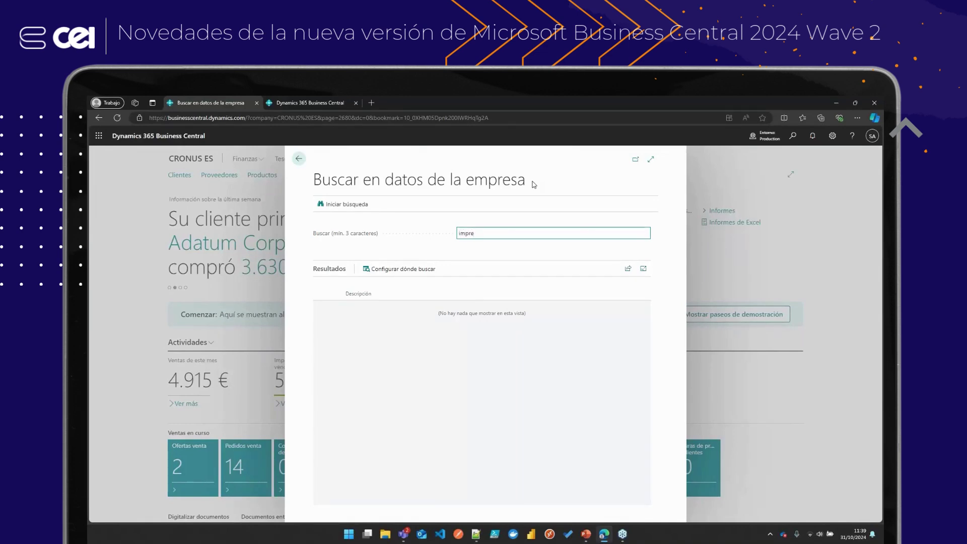
{"action": "type", "text": "sora"}
{"action": "key", "text": "Tab"}
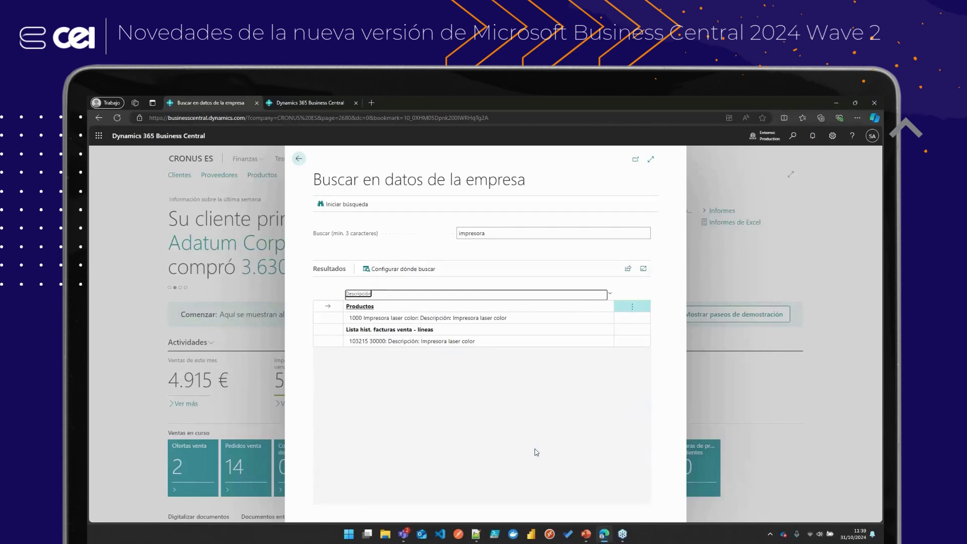
Leave the company data search, open the customer list and search it for "schoo"
{"action": "left_click", "coordinate": [299, 159]}
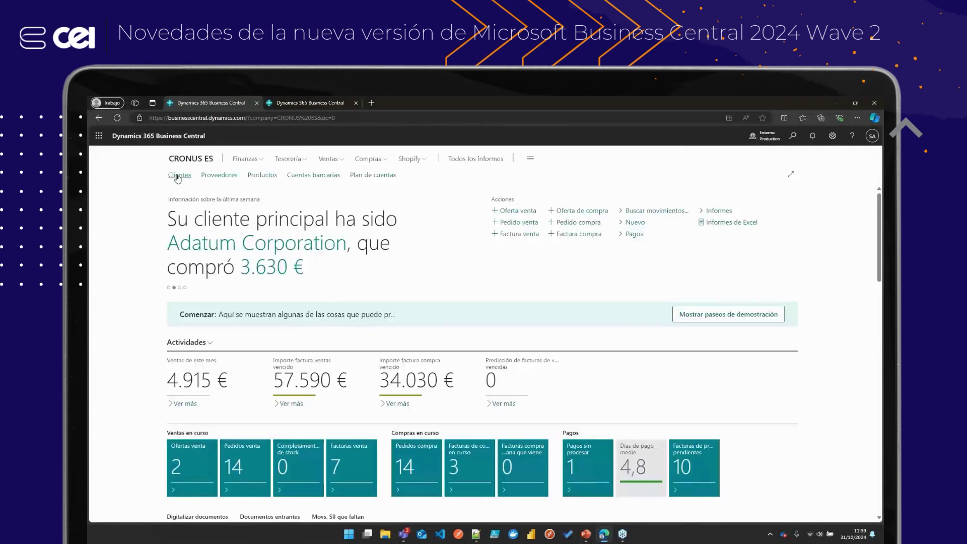
{"action": "left_click", "coordinate": [177, 176]}
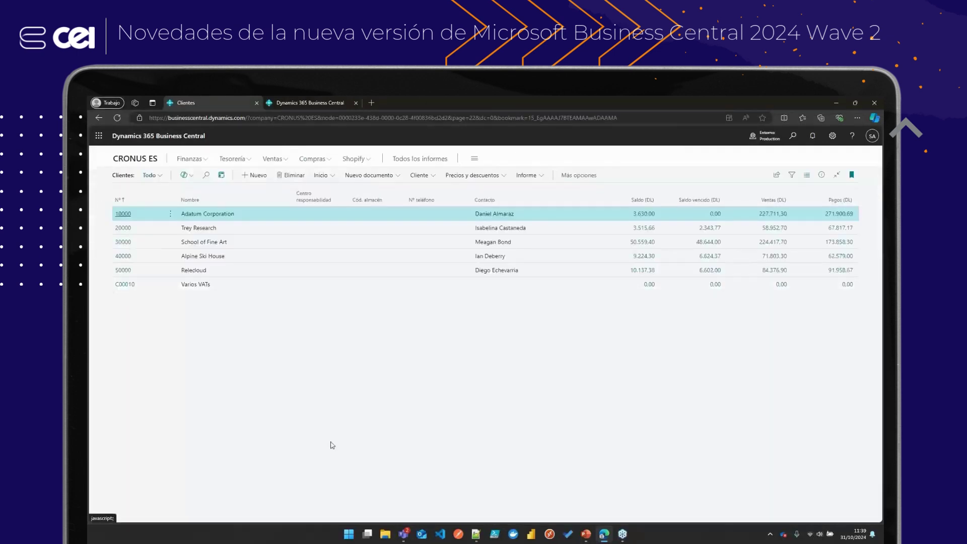
{"action": "left_click", "coordinate": [207, 176]}
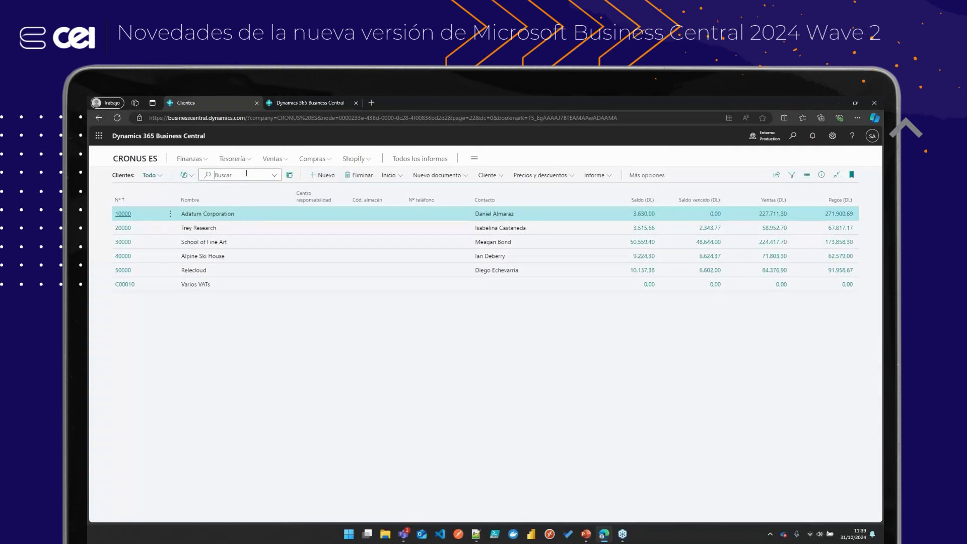
{"action": "type", "text": "shoo"}
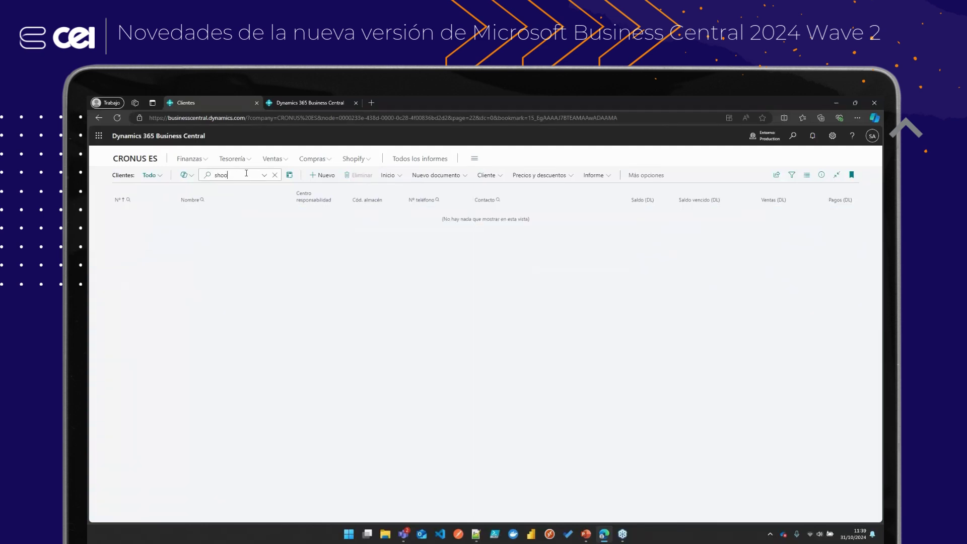
{"action": "type", "text": "schoo"}
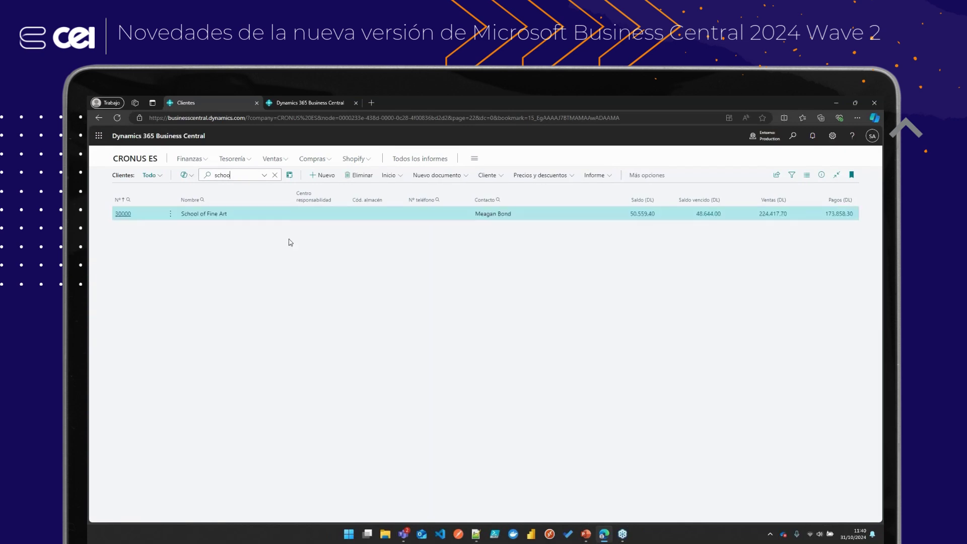
Search the customer list for "schoo fine" with the legacy search (búsqueda heredada) and again with the modern search (búsqueda moderna)
{"action": "left_click", "coordinate": [264, 175]}
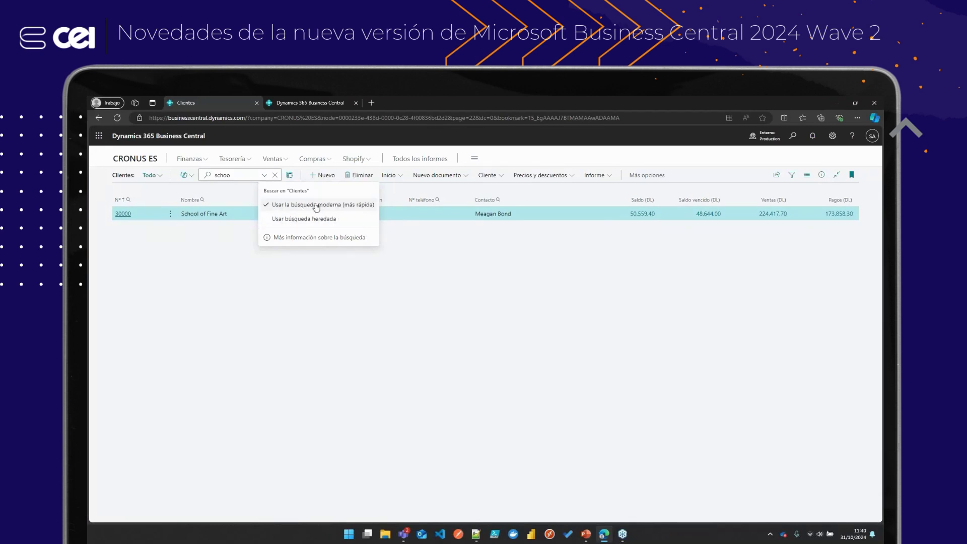
{"action": "left_click", "coordinate": [305, 219]}
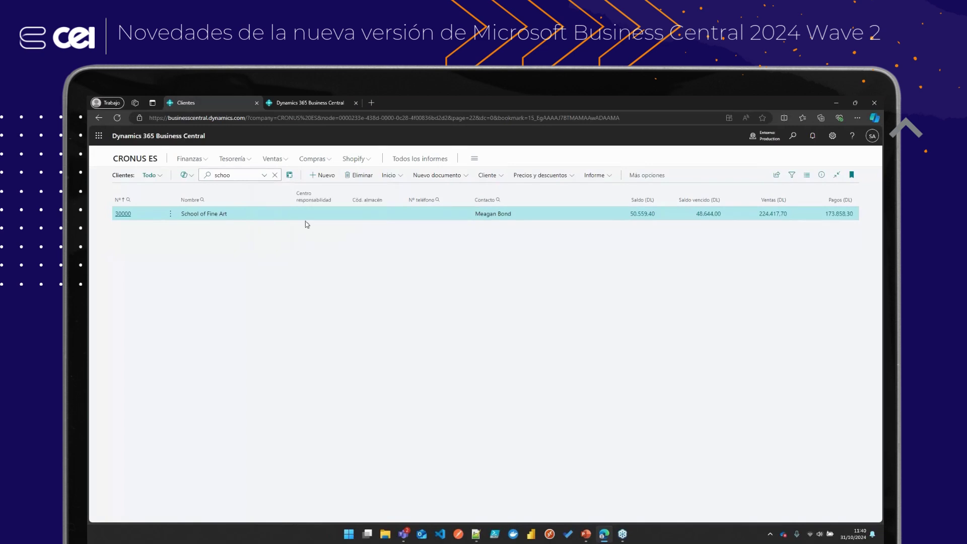
{"action": "left_click", "coordinate": [242, 176]}
{"action": "type", "text": "schoo fine"}
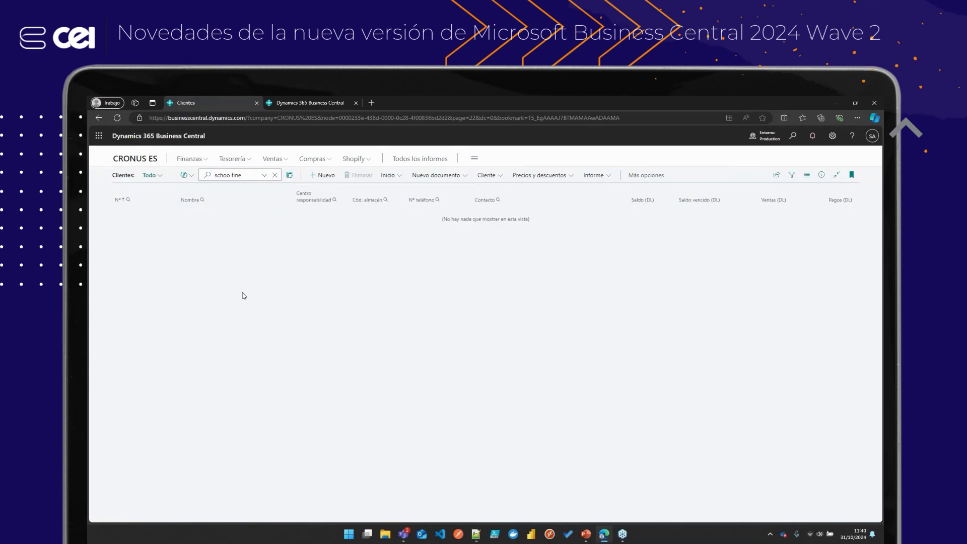
{"action": "left_click", "coordinate": [262, 181]}
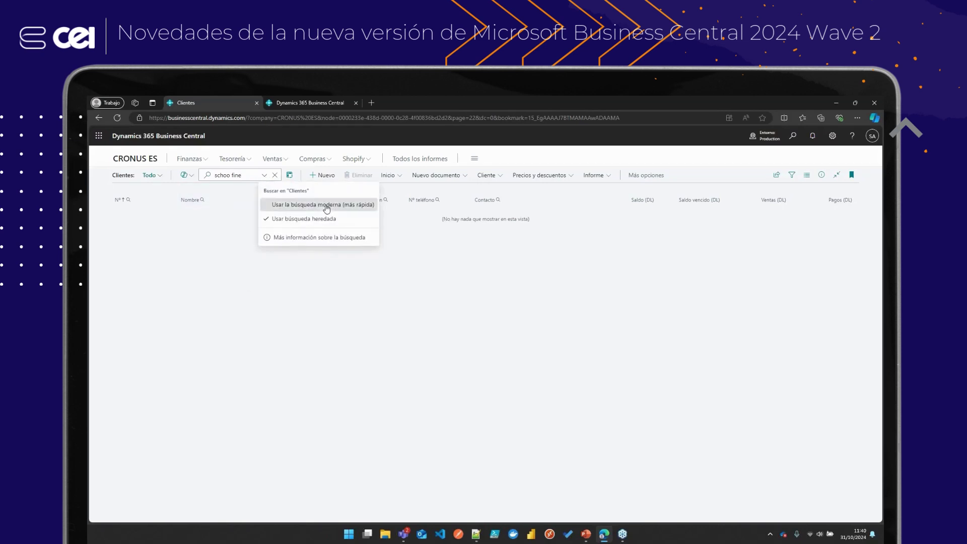
{"action": "left_click", "coordinate": [303, 203]}
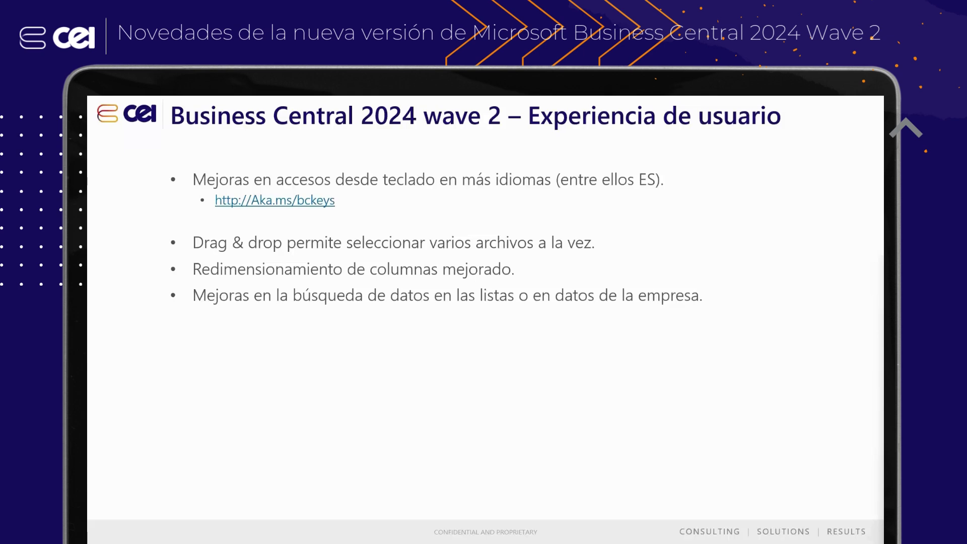
{"action": "key", "text": "Right"}
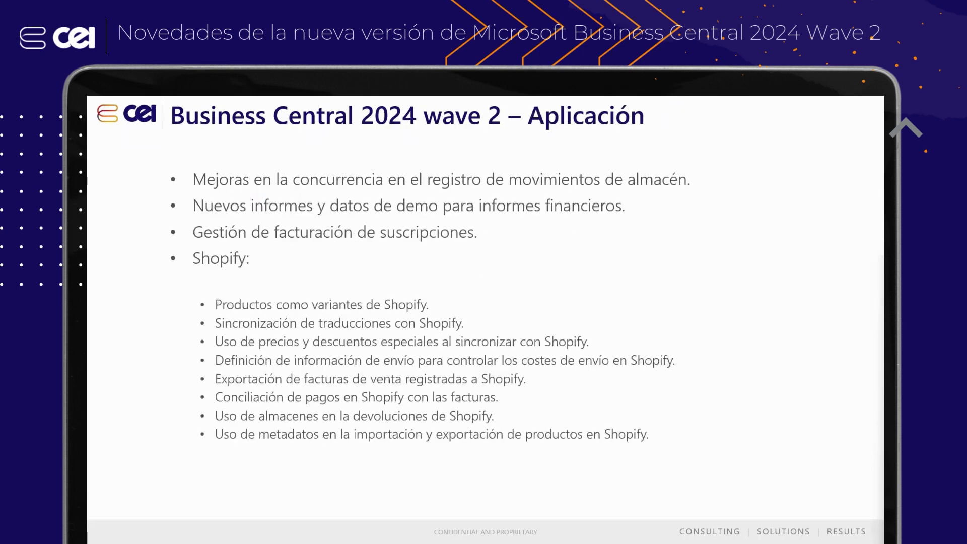
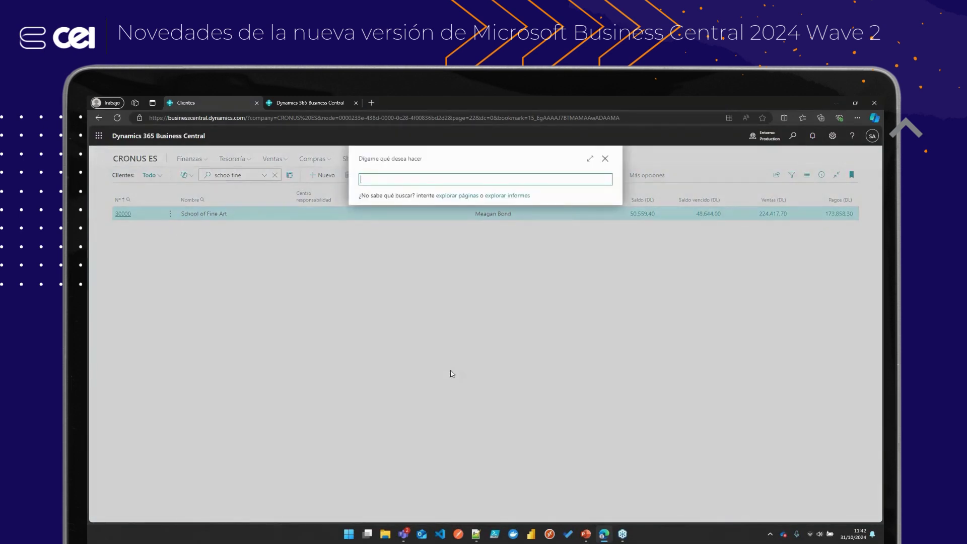
Find the Productos list through the general search with "producto" and open the card of item 1000, Impresora laser color
{"action": "type", "text": "producto"}
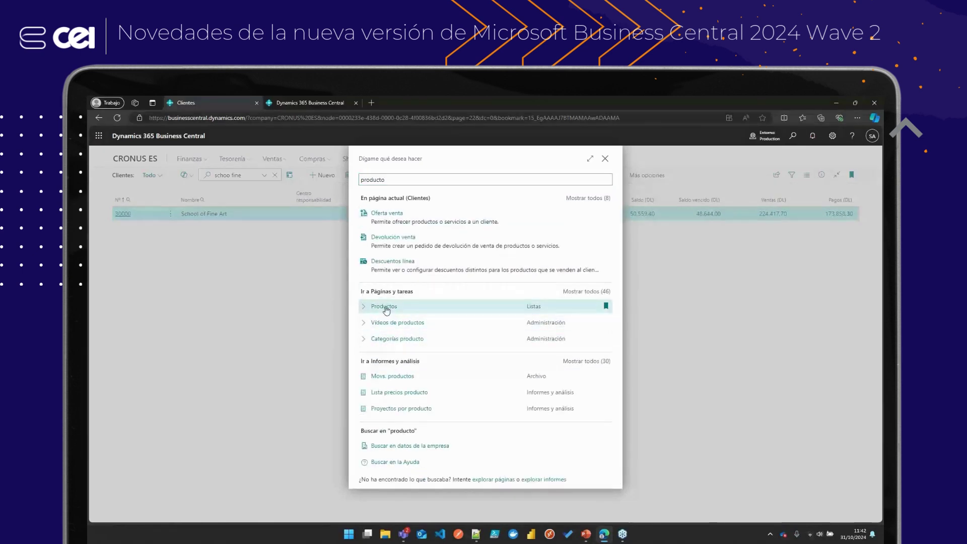
{"action": "left_click", "coordinate": [386, 307]}
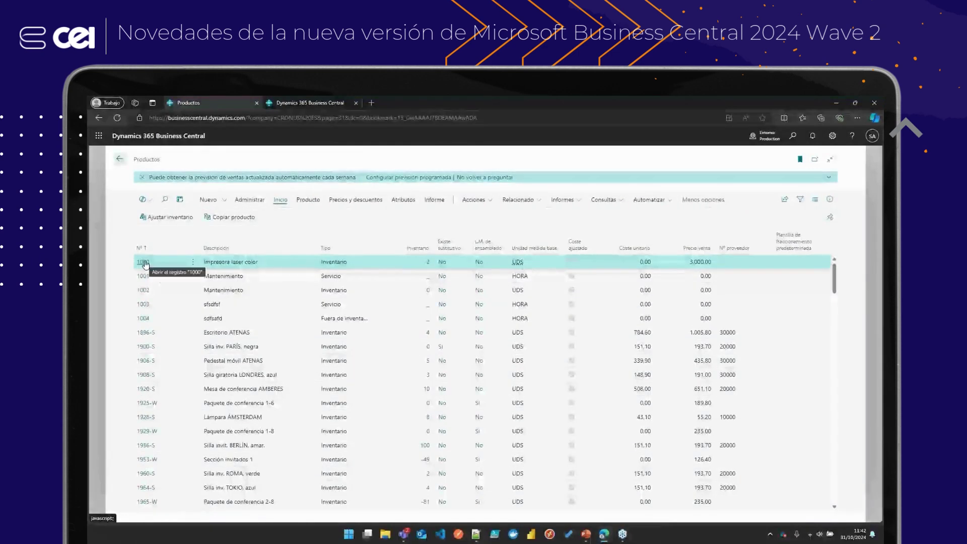
{"action": "key", "text": "Return"}
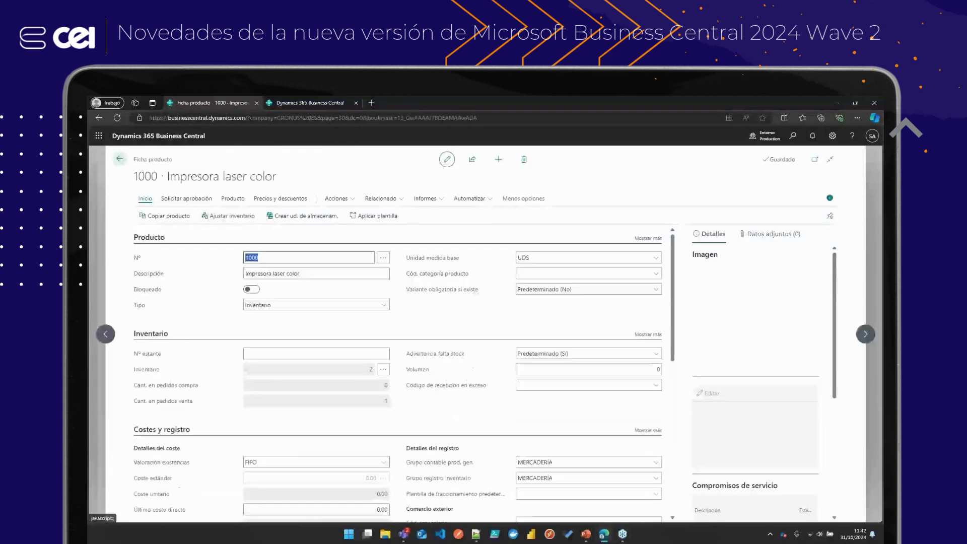
Choose Ventas con compromiso de servicio as the item's service commitment option under Precios y ventas
{"action": "scroll", "coordinate": [426, 319], "scroll_direction": "down", "scroll_amount": 3}
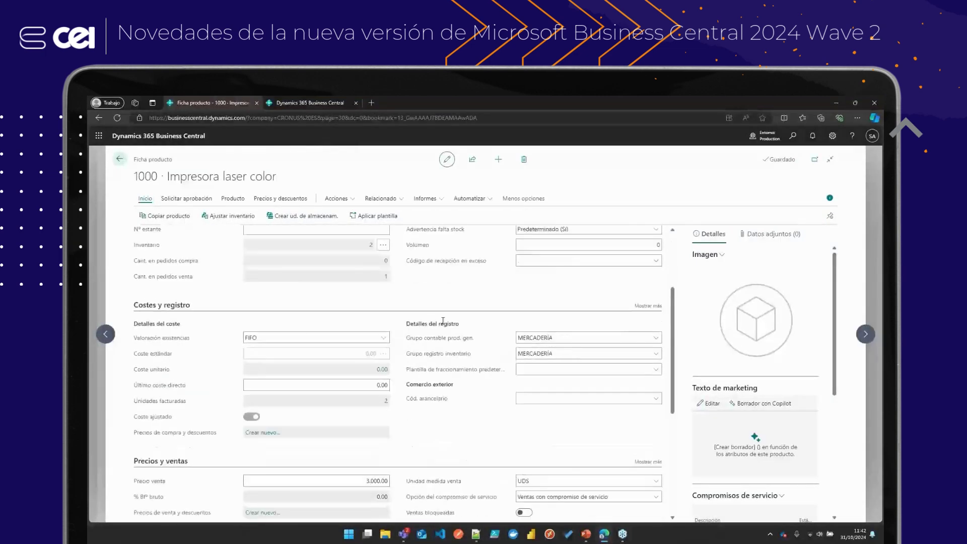
{"action": "scroll", "coordinate": [426, 319], "scroll_direction": "up", "scroll_amount": 2}
{"action": "scroll", "coordinate": [418, 424], "scroll_direction": "down", "scroll_amount": 3}
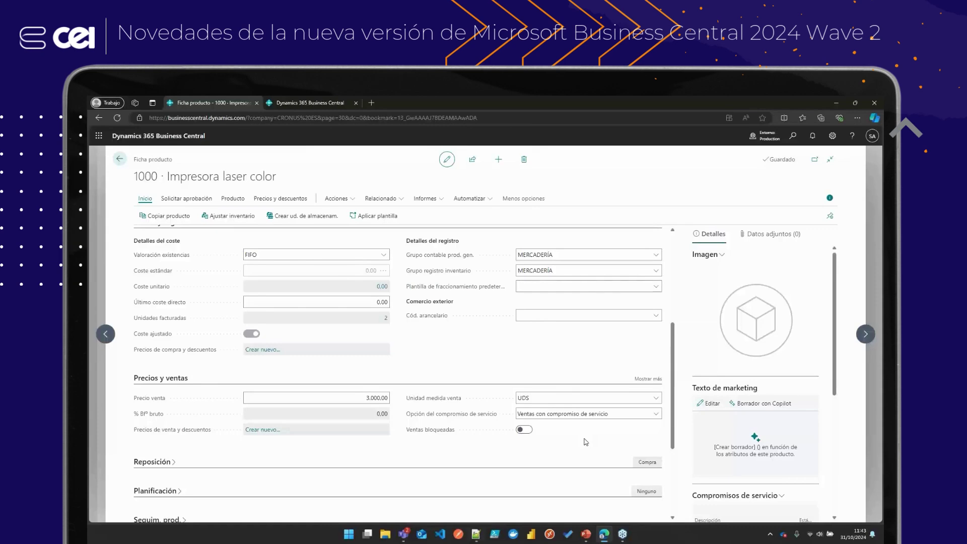
{"action": "left_click", "coordinate": [657, 415]}
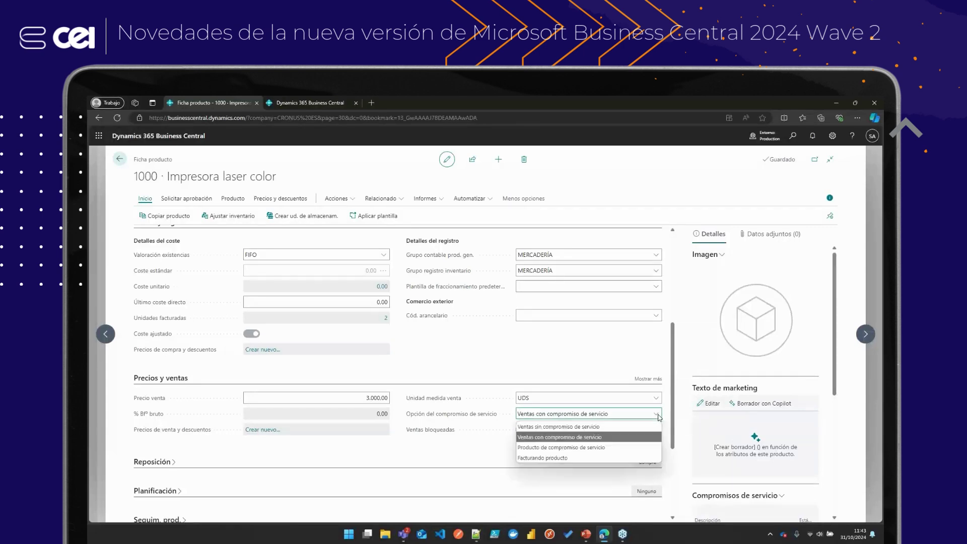
{"action": "left_click", "coordinate": [579, 437]}
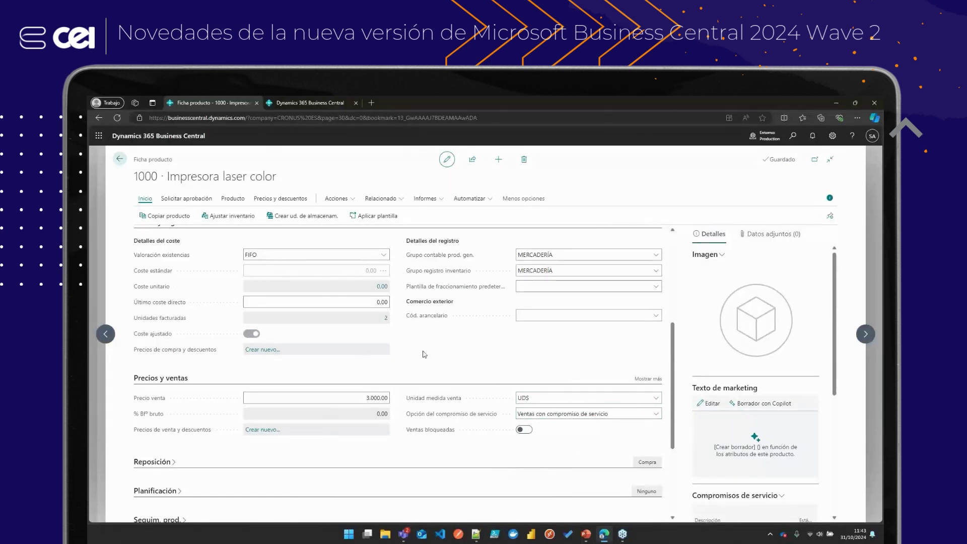
Examine the service commitment packages of item 1000 and their lines, and return to the customer list
{"action": "scroll", "coordinate": [513, 367], "scroll_direction": "up", "scroll_amount": 4}
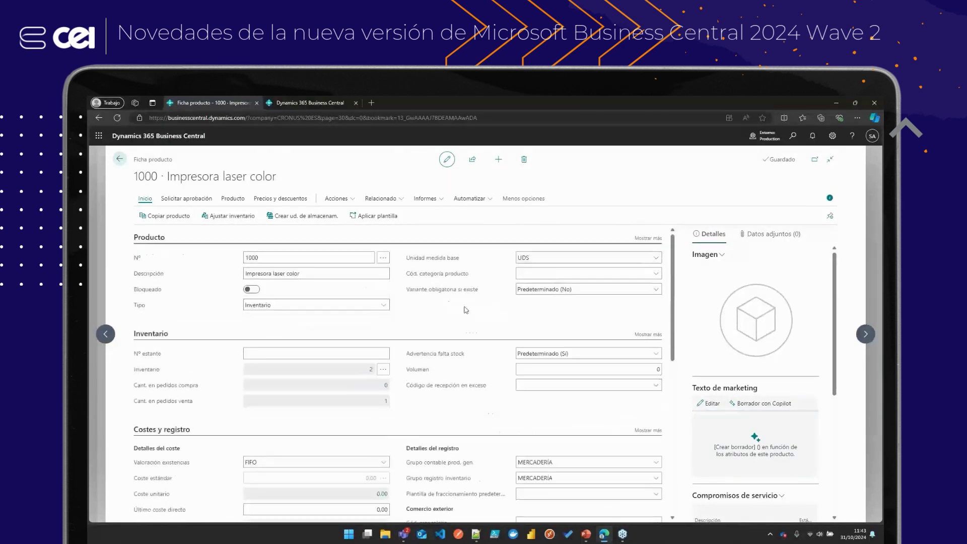
{"action": "left_click", "coordinate": [233, 198]}
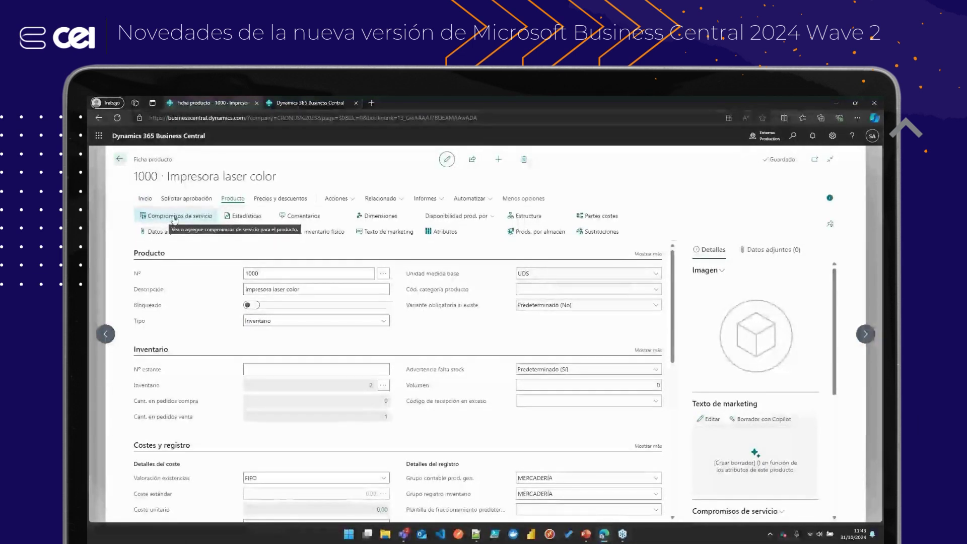
{"action": "left_click", "coordinate": [174, 217]}
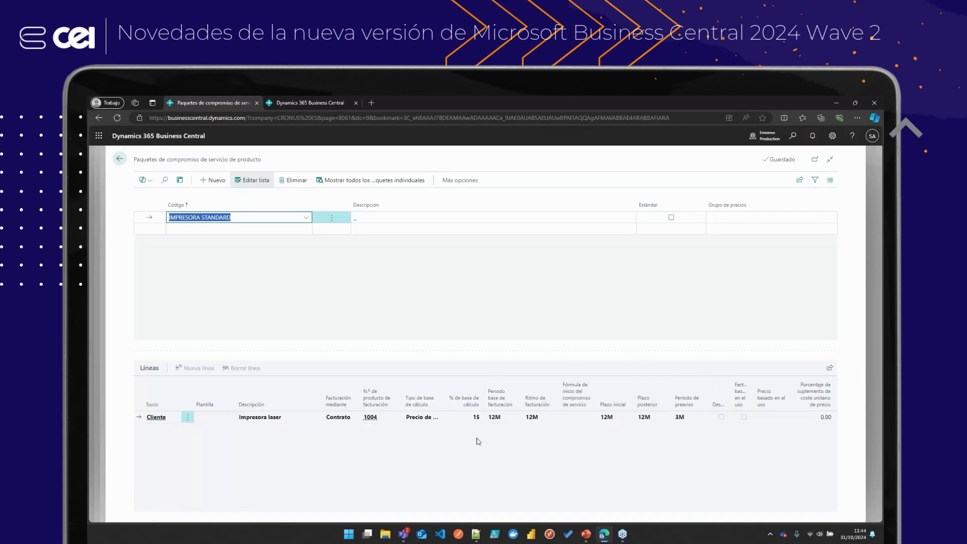
{"action": "left_click", "coordinate": [119, 159]}
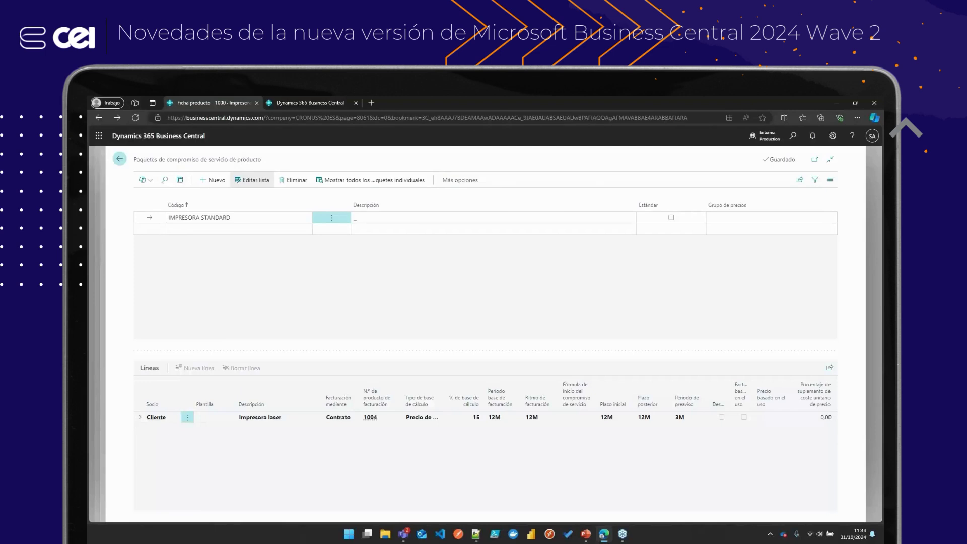
{"action": "left_click", "coordinate": [120, 159]}
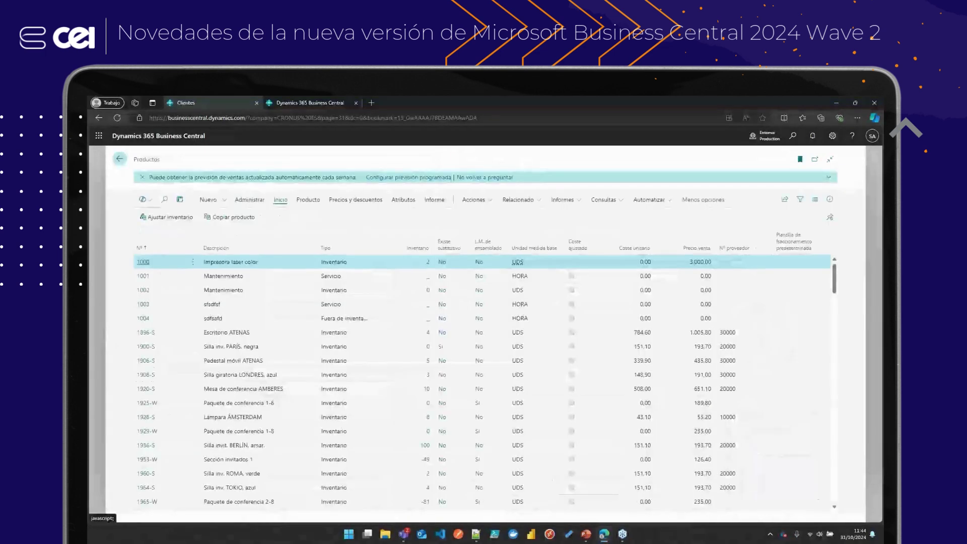
{"action": "left_click", "coordinate": [119, 159]}
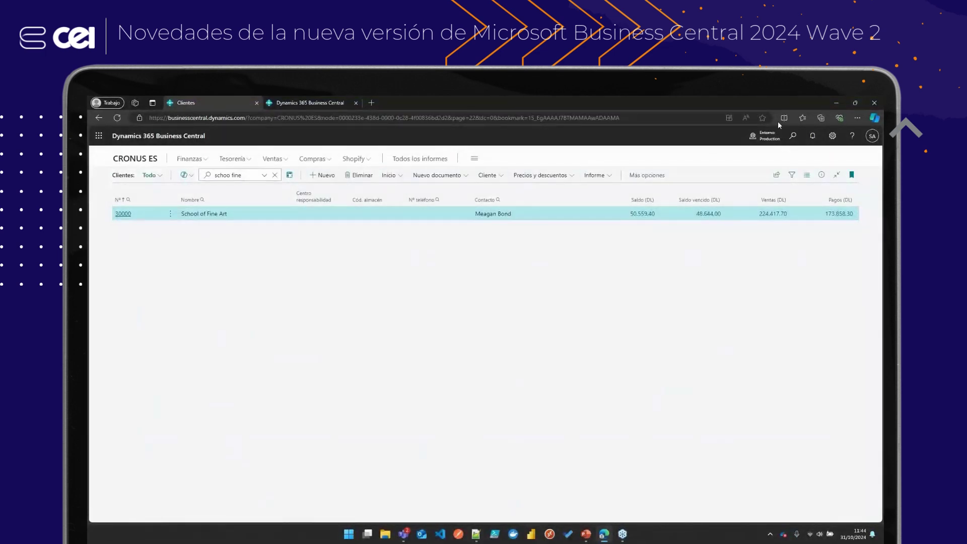
Find the Pedidos venta list through the general search with "ped vent" and open the last order, from Adatum Corporation
{"action": "left_click", "coordinate": [791, 136]}
{"action": "type", "text": "p"}
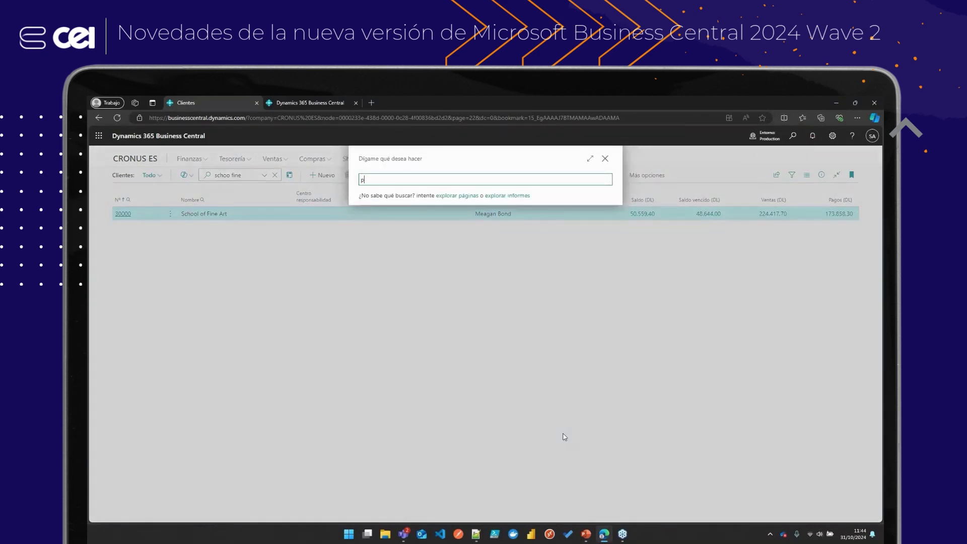
{"action": "type", "text": "ed vent"}
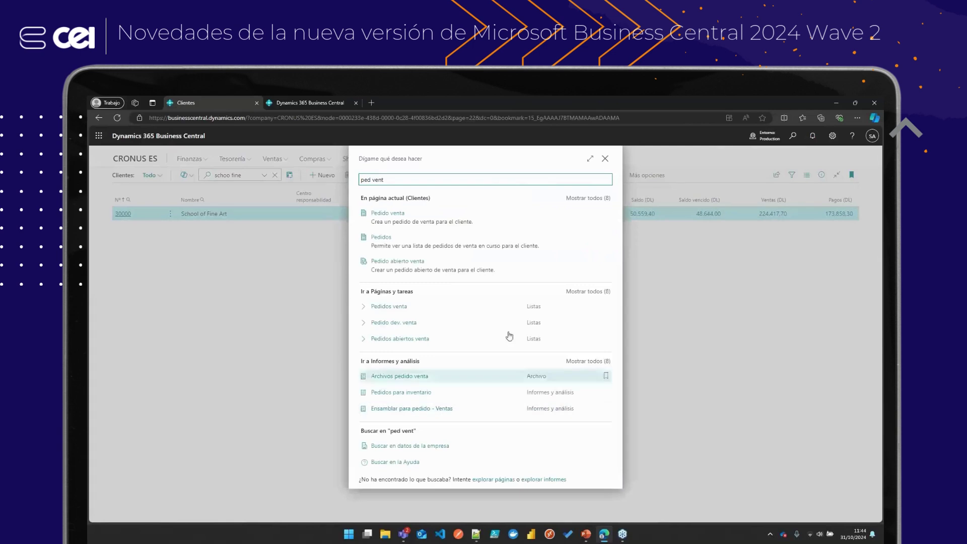
{"action": "key", "text": "Return"}
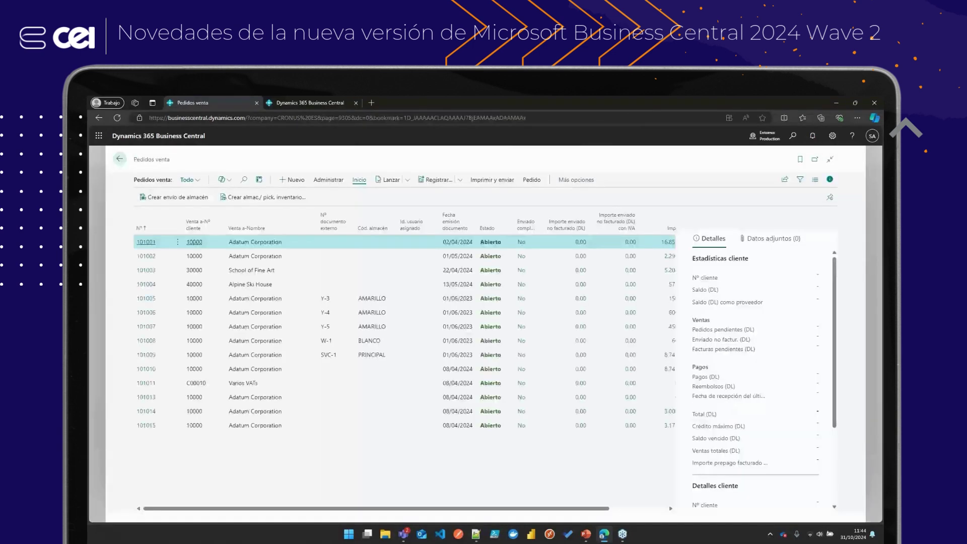
{"action": "left_click", "coordinate": [143, 428]}
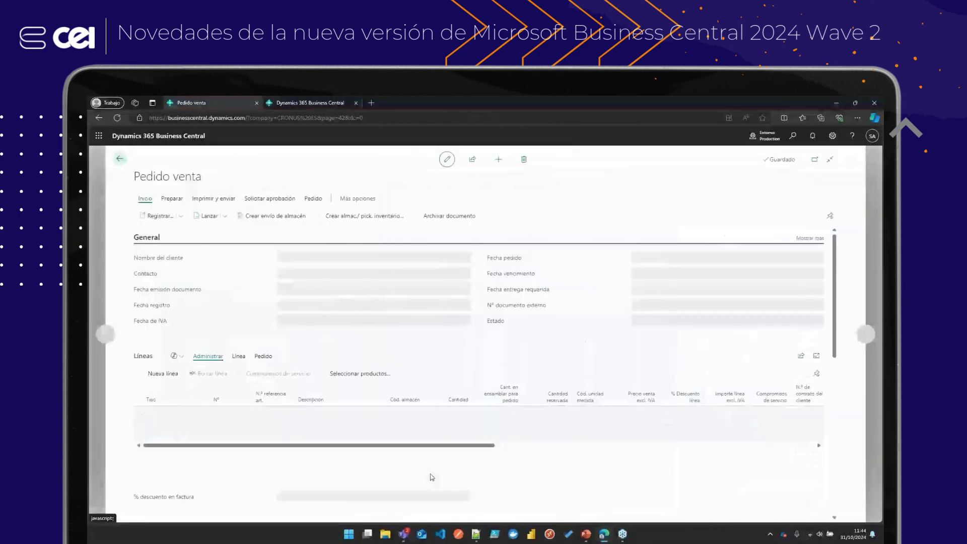
Add a line for item 1000 to the sales order and assign it the IMPRESORA STANDARD service commitment package
{"action": "left_click", "coordinate": [181, 458]}
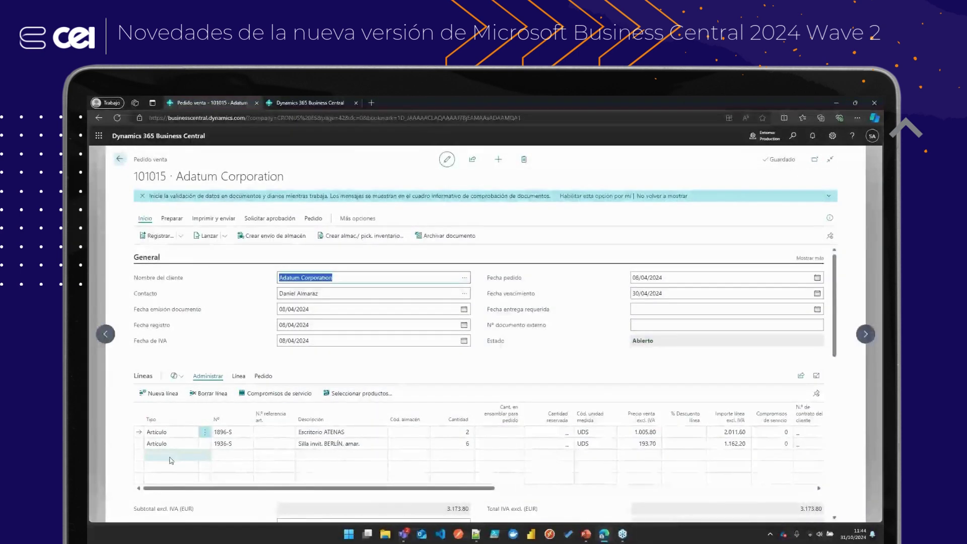
{"action": "left_click", "coordinate": [237, 456]}
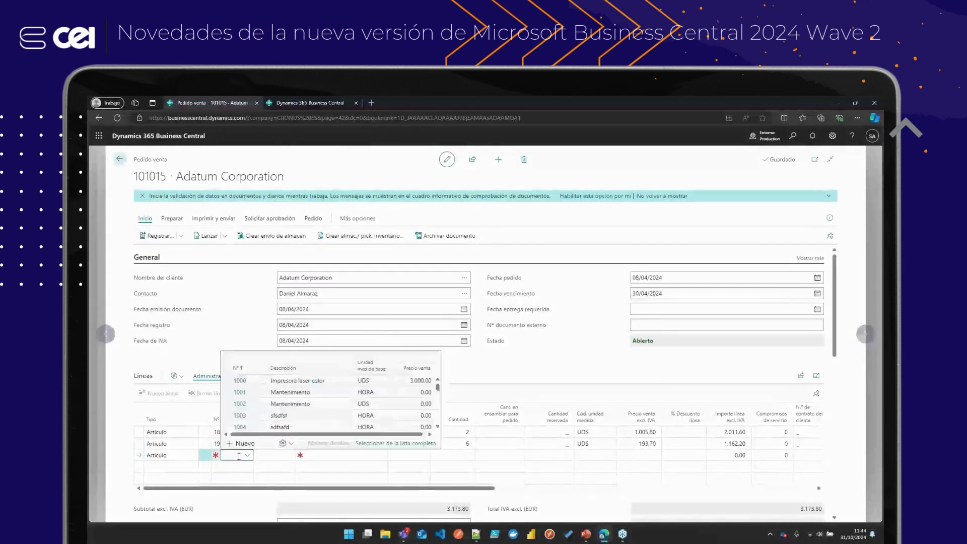
{"action": "type", "text": "1000"}
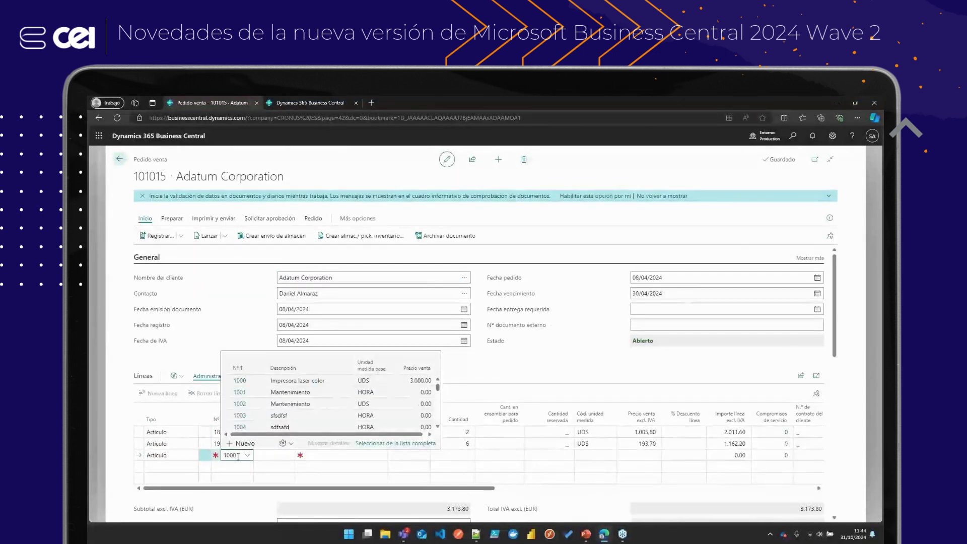
{"action": "key", "text": "Tab"}
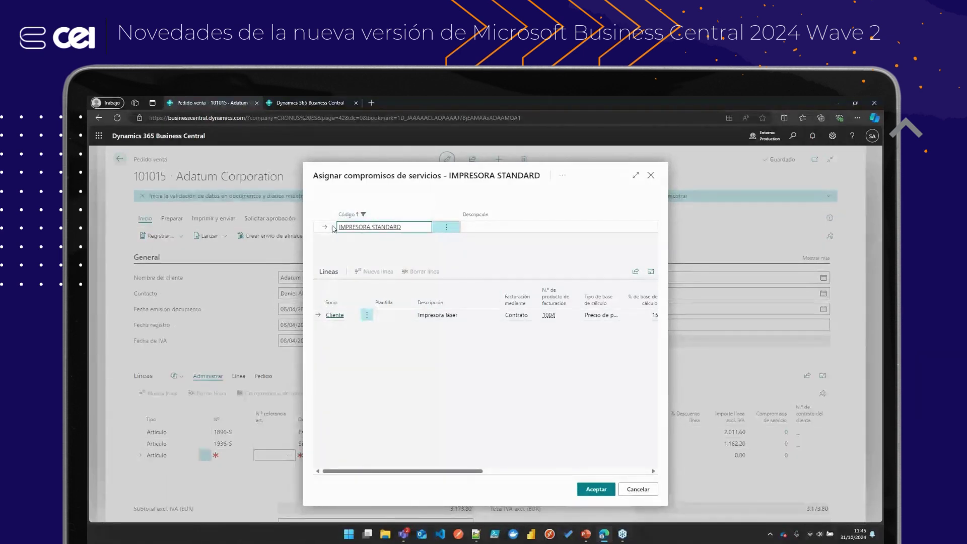
{"action": "left_click_drag", "start_coordinate": [479, 471], "coordinate": [393, 474]}
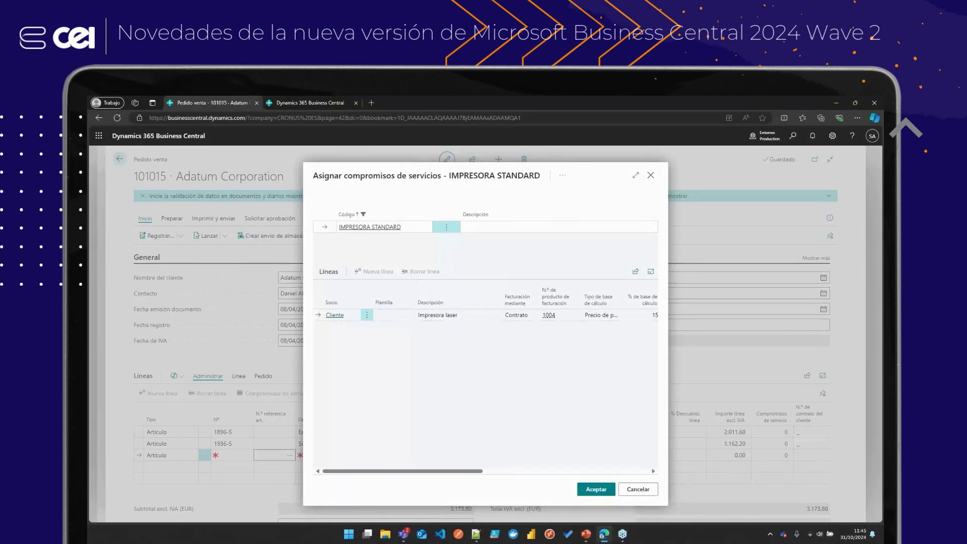
{"action": "left_click", "coordinate": [597, 489]}
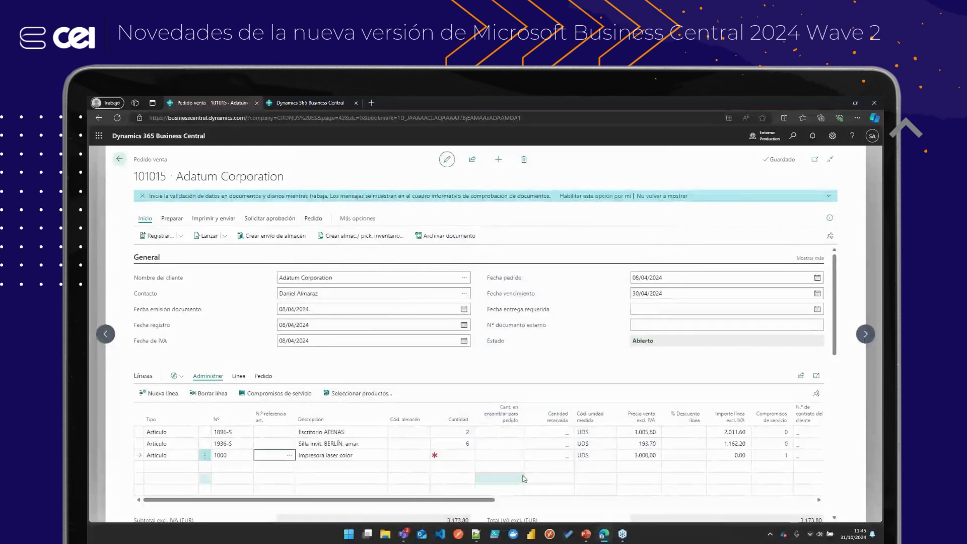
Set the quantity of the item 1000 line to 1 and return to the sales order list
{"action": "left_click", "coordinate": [451, 455]}
{"action": "type", "text": "1"}
{"action": "key", "text": "Tab"}
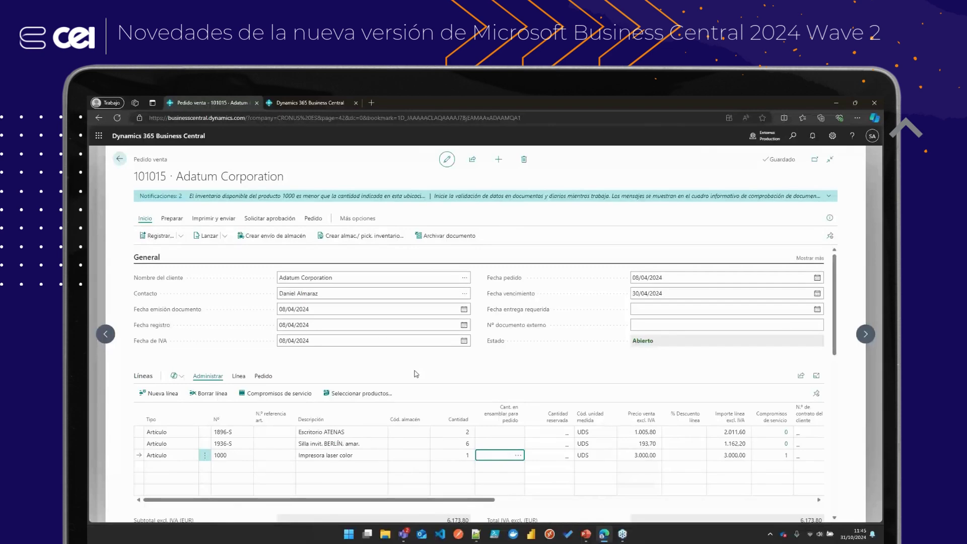
{"action": "left_click", "coordinate": [120, 159]}
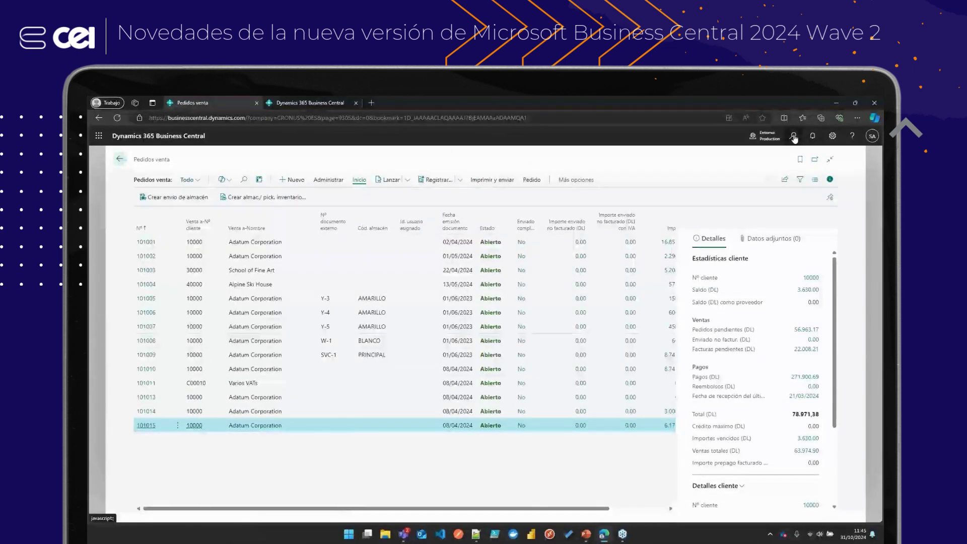
Find the Facturación periódica page through the general search with "factu peri" and open it
{"action": "left_click", "coordinate": [794, 137]}
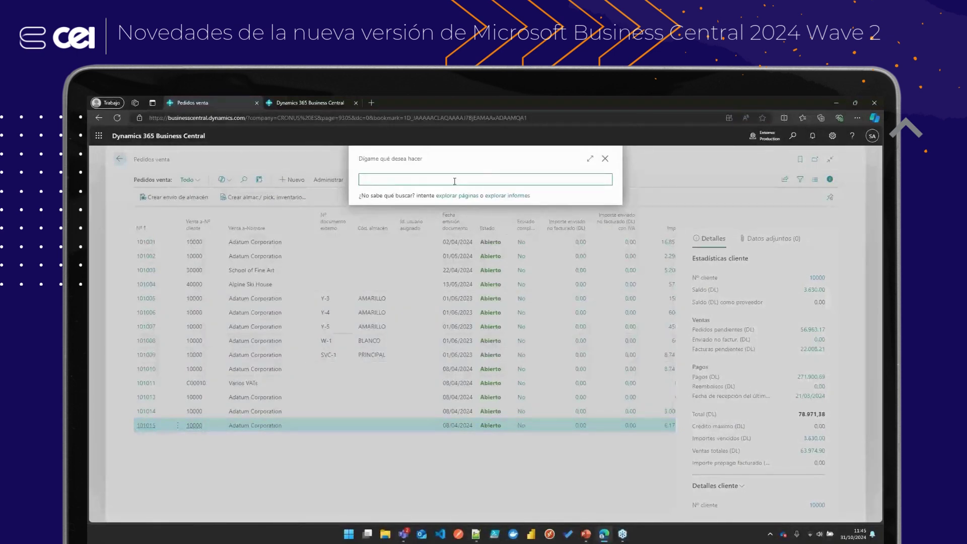
{"action": "type", "text": "factu"}
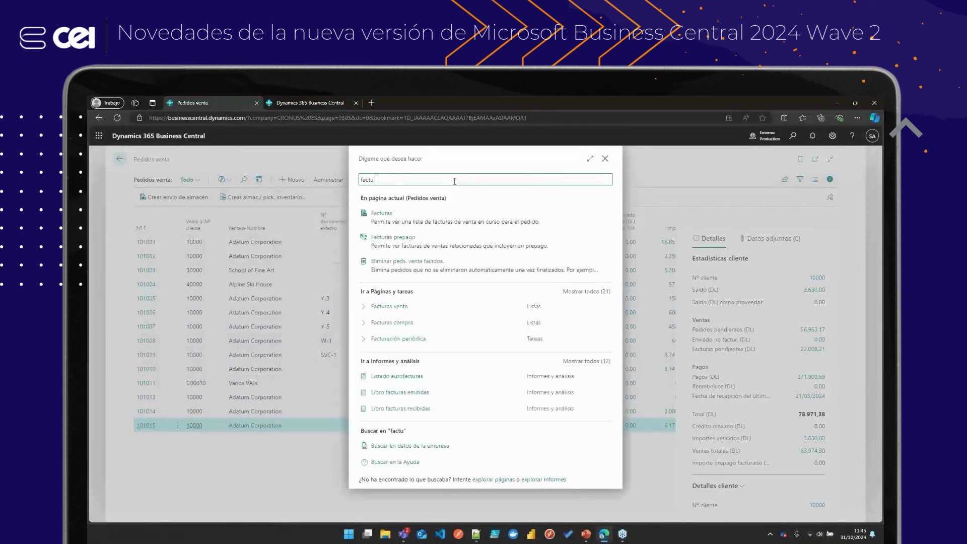
{"action": "type", "text": " per"}
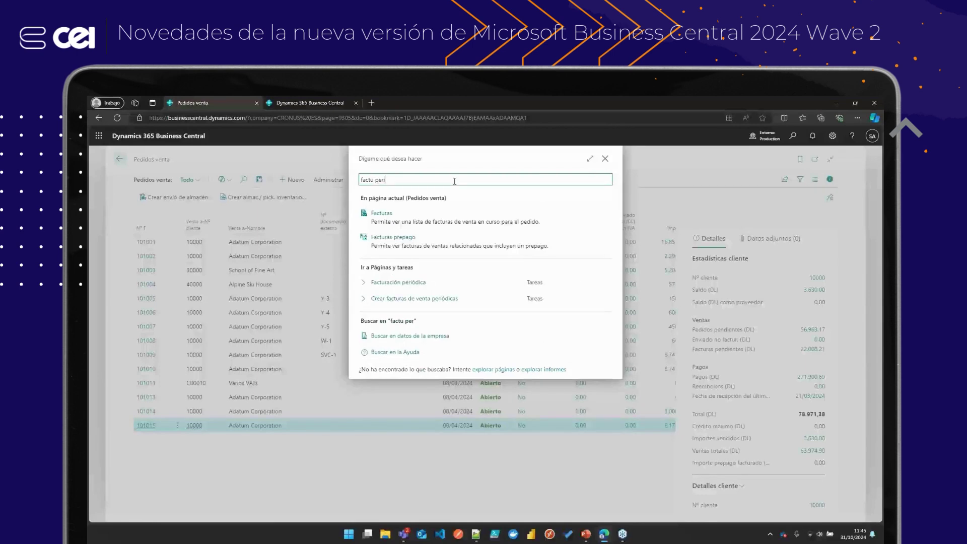
{"action": "type", "text": "i"}
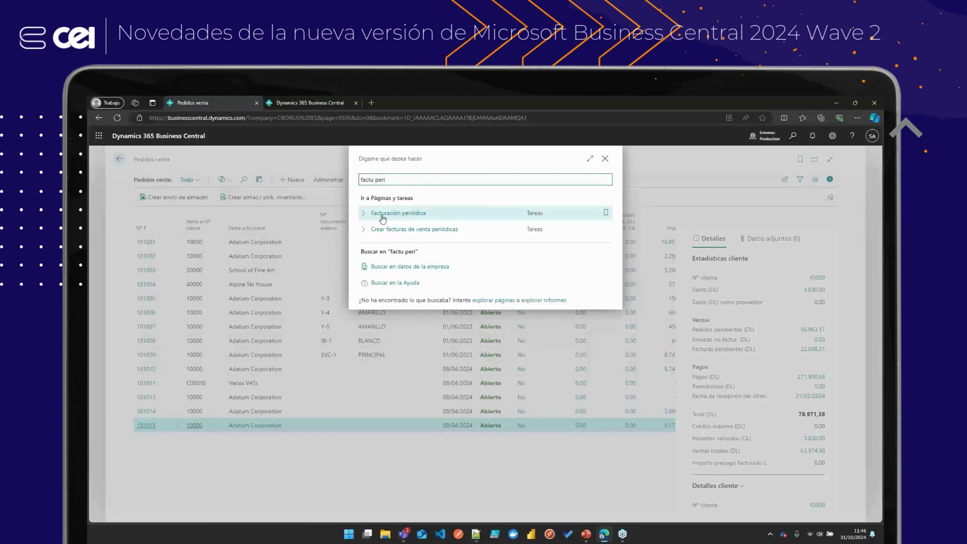
{"action": "left_click", "coordinate": [381, 216]}
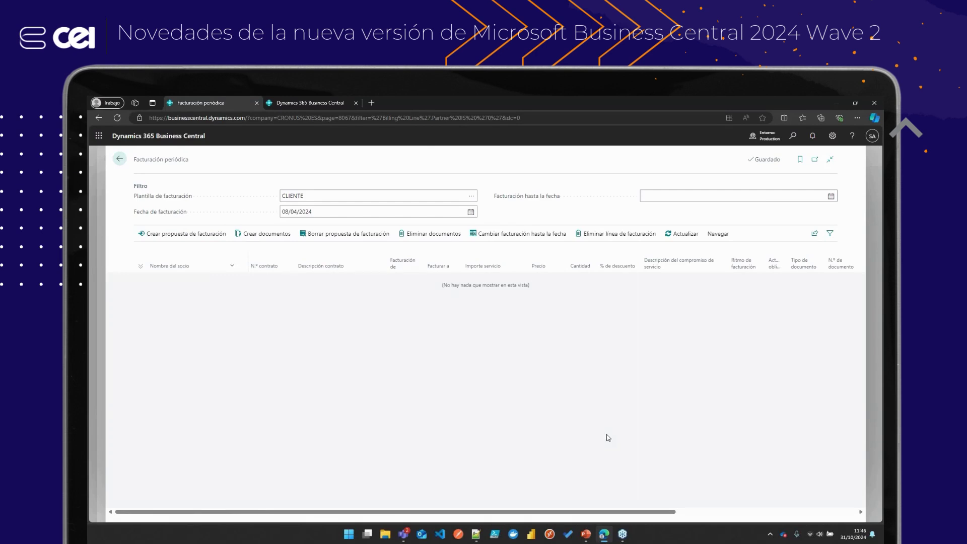
Examine the billing templates available for Plantilla de facturación without choosing another one, and leave Facturación periódica
{"action": "left_click", "coordinate": [473, 196]}
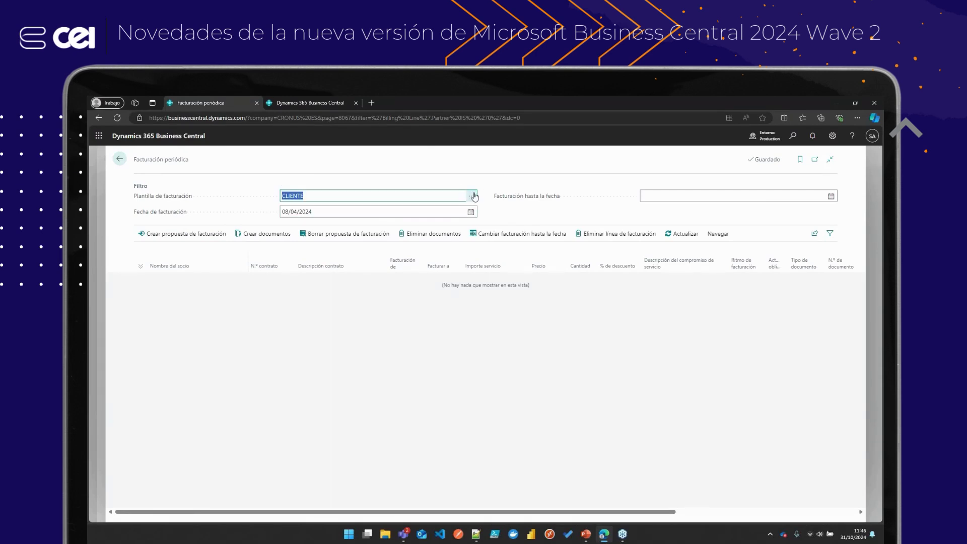
{"action": "left_click", "coordinate": [474, 196]}
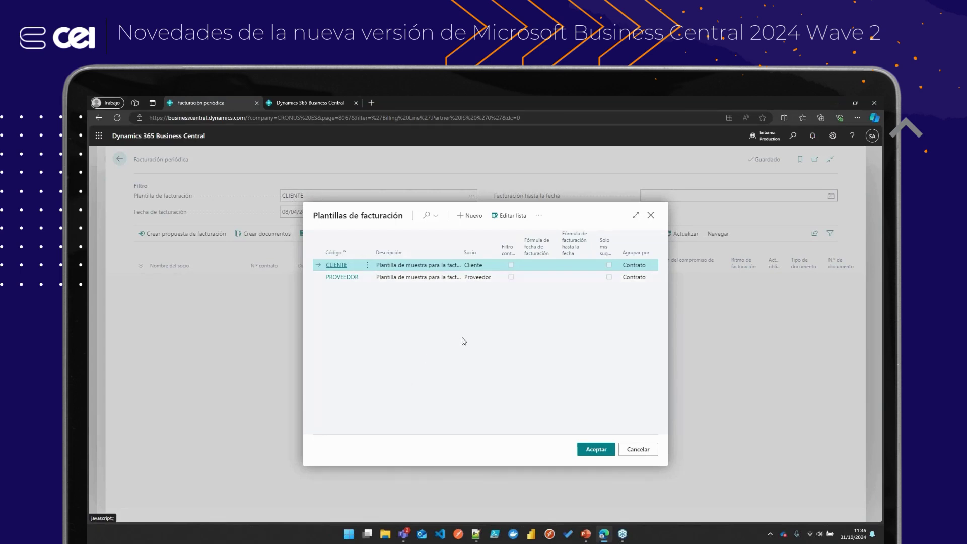
{"action": "left_click", "coordinate": [651, 215]}
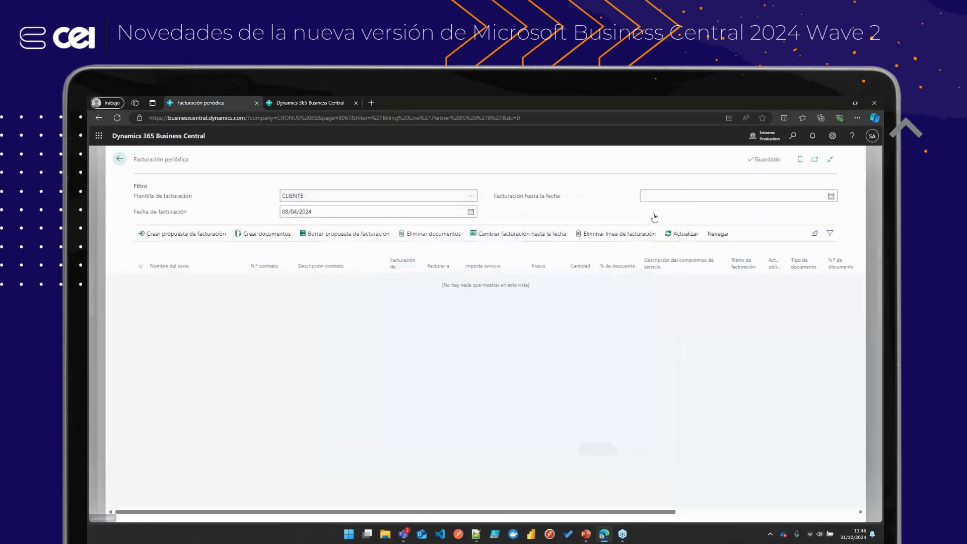
{"action": "left_click", "coordinate": [120, 160]}
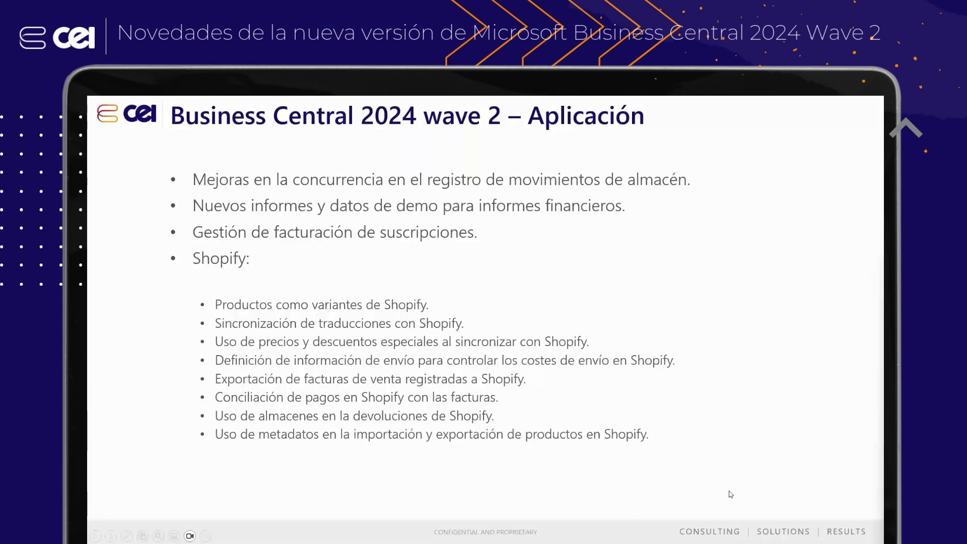
{"action": "key", "text": "Right"}
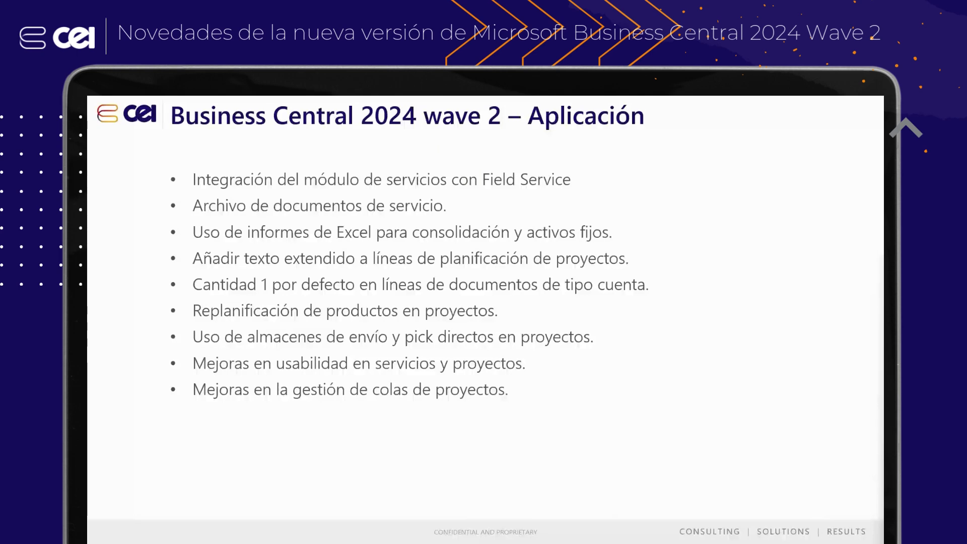
Switch back to Business Central, leave the sales order list and open Configuración asistida
{"action": "key", "text": "alt+Tab"}
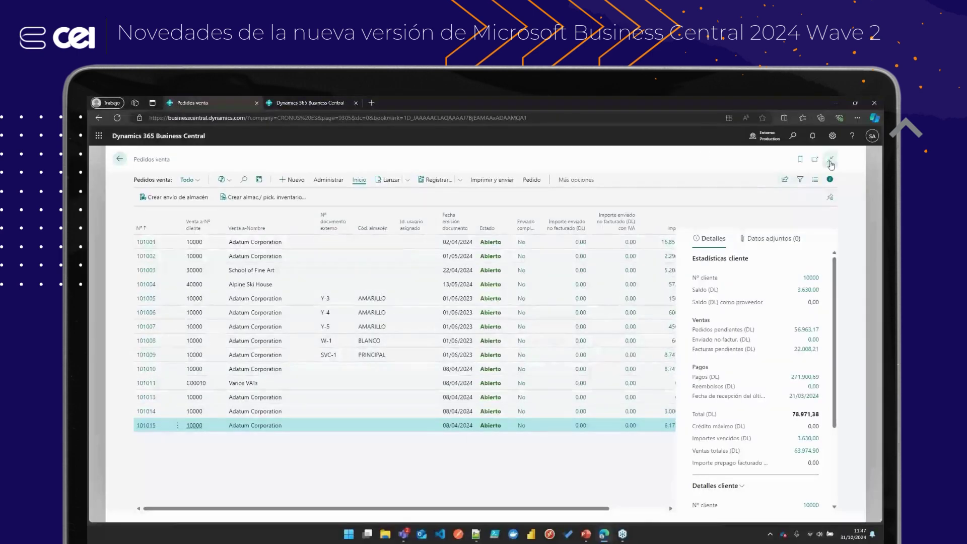
{"action": "left_click", "coordinate": [119, 159]}
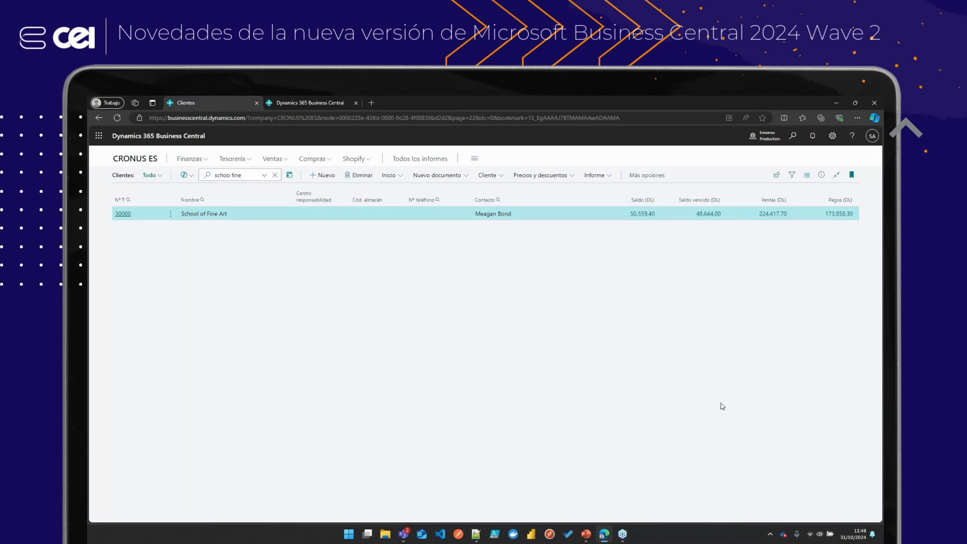
{"action": "left_click", "coordinate": [832, 136]}
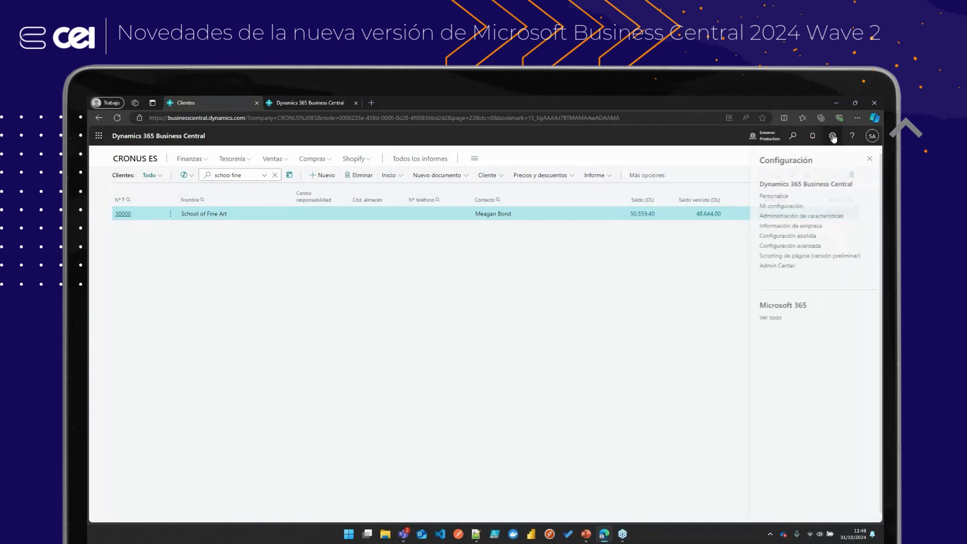
{"action": "left_click", "coordinate": [784, 236]}
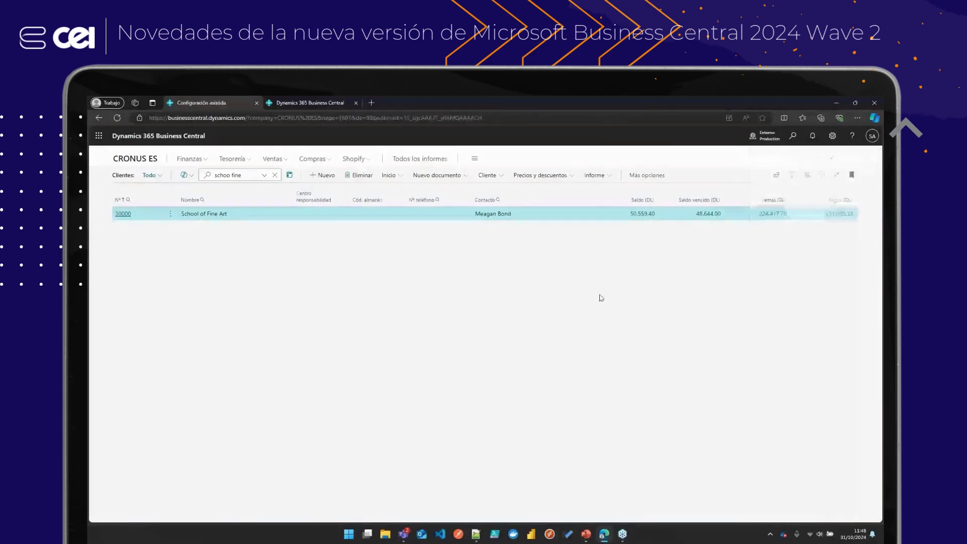
Find the guide Configurar notificaciones de la cola de trabajos under Sea más productivo con Business Central and run it again
{"action": "scroll", "coordinate": [329, 301], "scroll_direction": "down", "scroll_amount": 10}
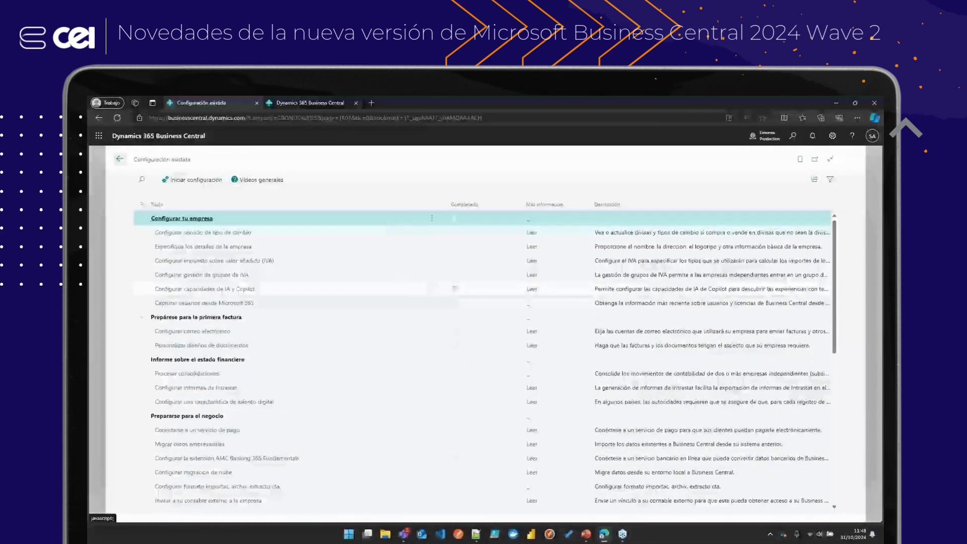
{"action": "scroll", "coordinate": [350, 387], "scroll_direction": "down", "scroll_amount": 10}
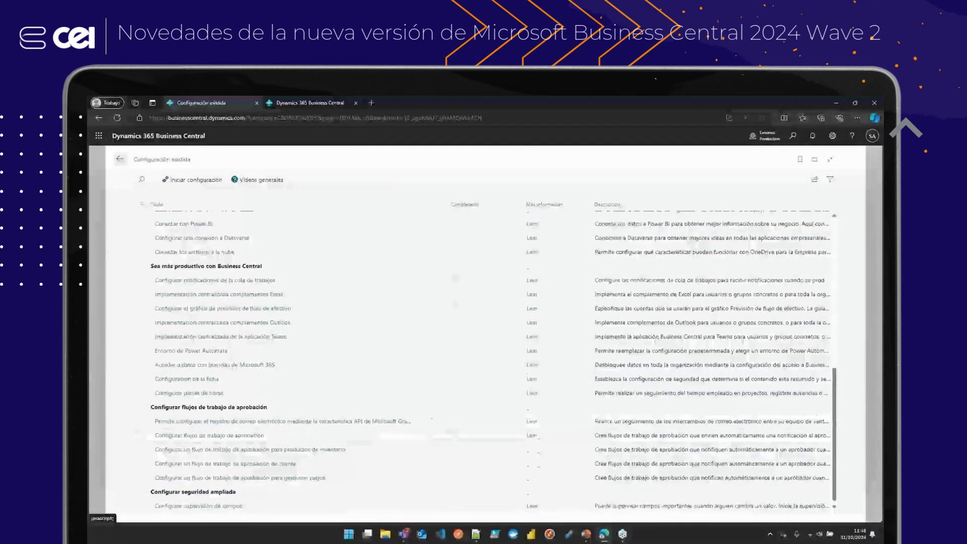
{"action": "scroll", "coordinate": [373, 428], "scroll_direction": "up", "scroll_amount": 10}
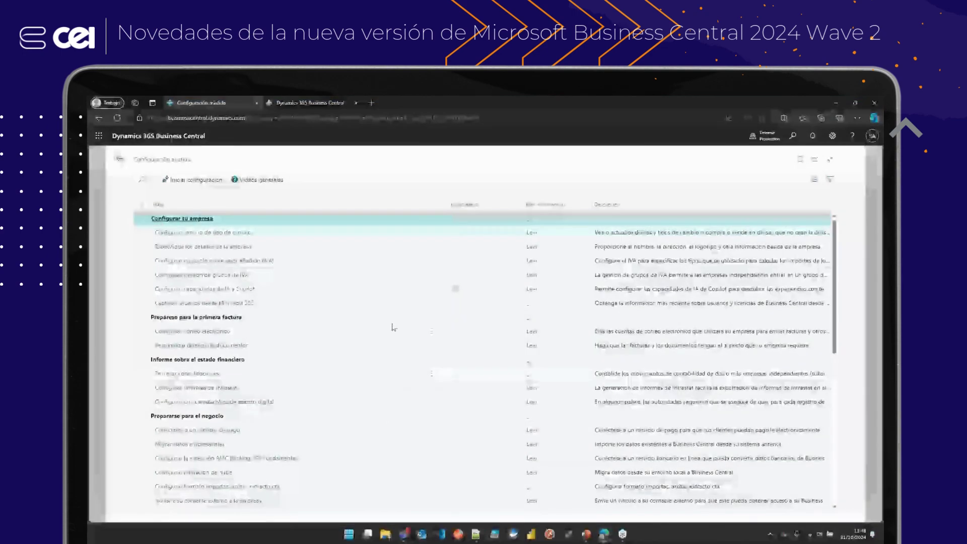
{"action": "scroll", "coordinate": [384, 315], "scroll_direction": "down", "scroll_amount": 2}
{"action": "scroll", "coordinate": [383, 315], "scroll_direction": "down", "scroll_amount": 6}
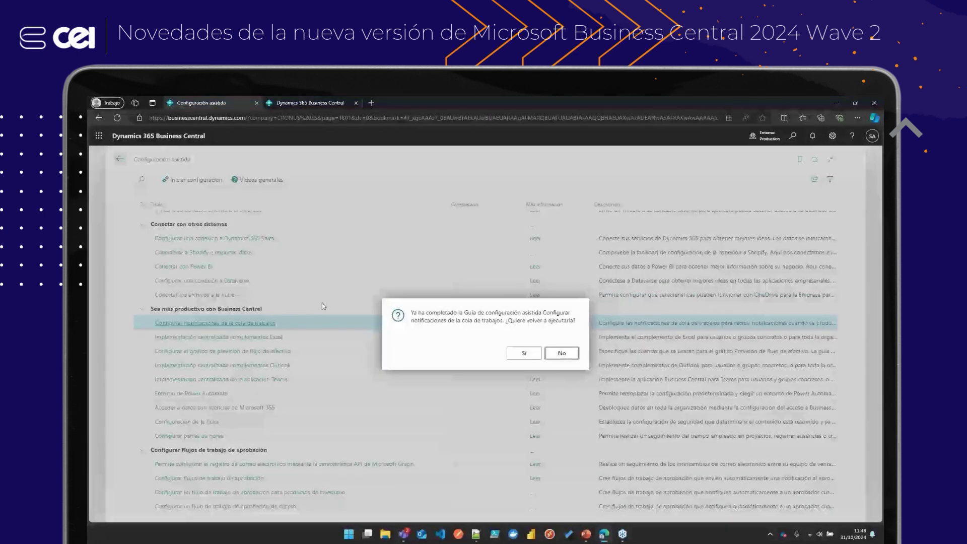
{"action": "left_click", "coordinate": [526, 354]}
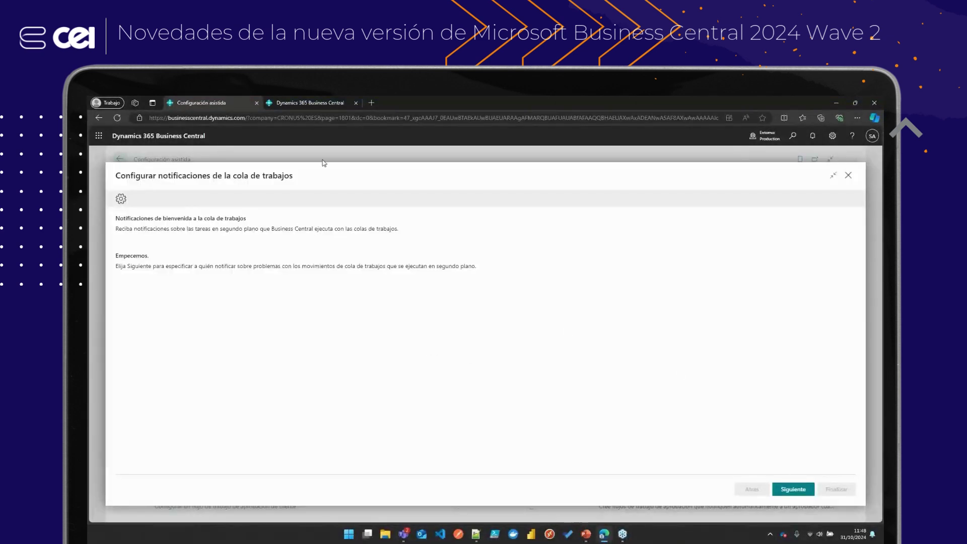
Go through the guide's recipients page, switching Notificar al usuario que inicia las tareas en segundo plano off and on again
{"action": "left_click", "coordinate": [793, 489]}
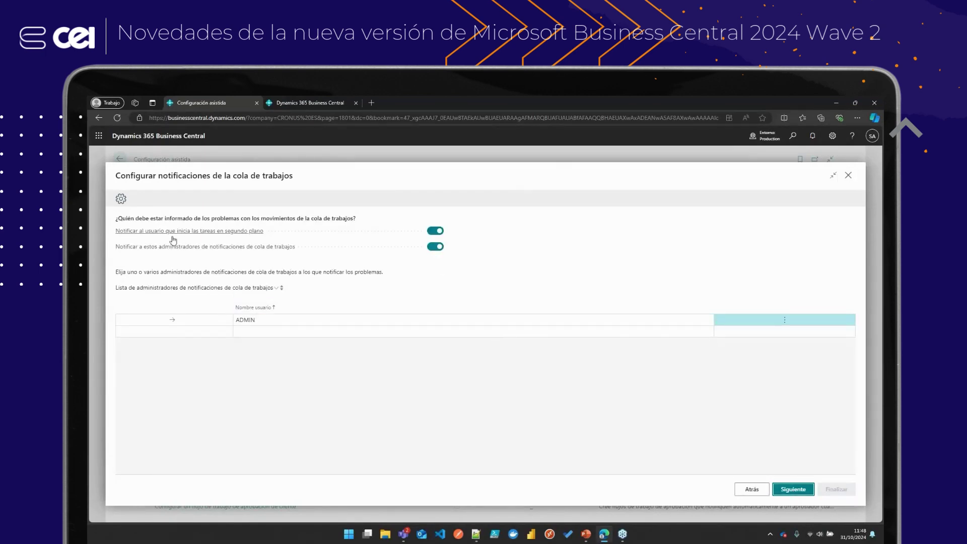
{"action": "mouse_move", "coordinate": [190, 232]}
{"action": "left_click", "coordinate": [441, 232]}
{"action": "left_click", "coordinate": [441, 233]}
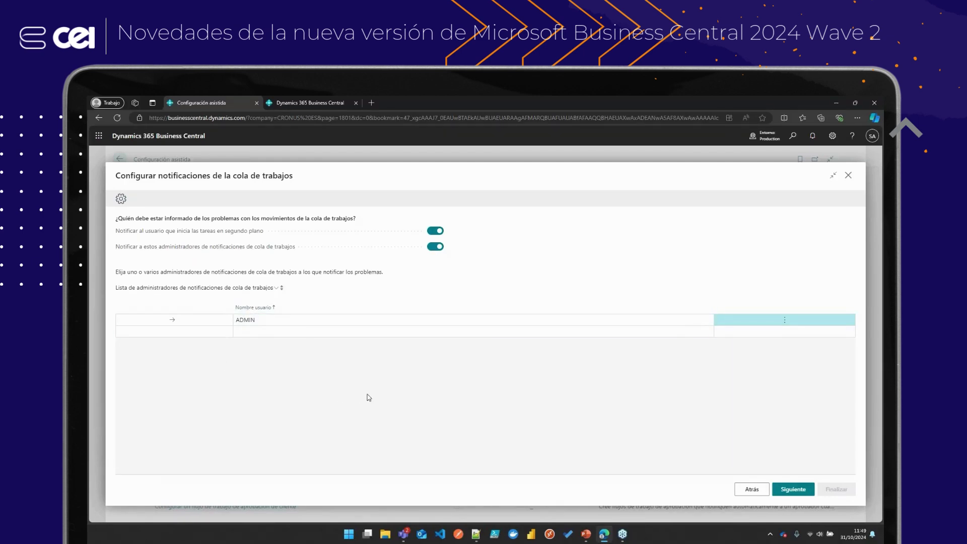
{"action": "left_click", "coordinate": [810, 494]}
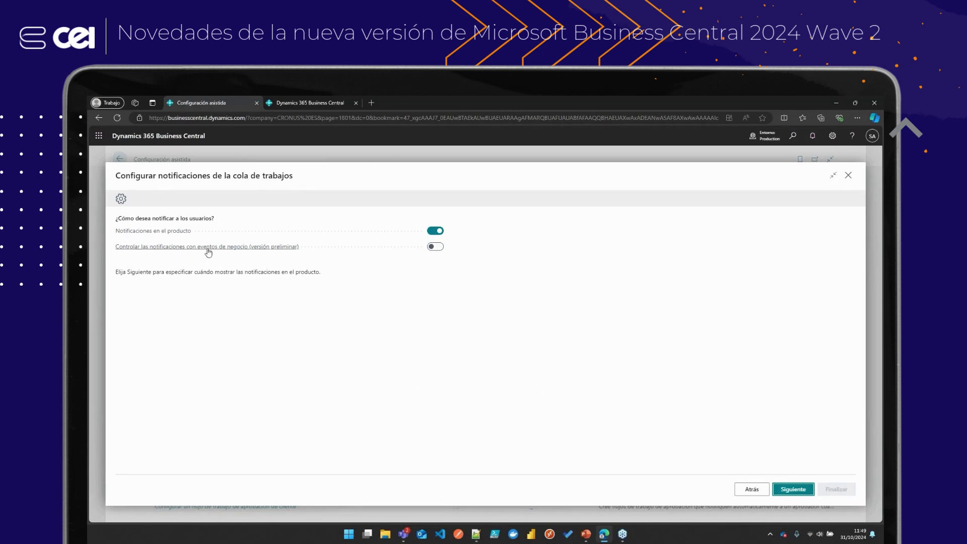
Enable notification control with business events, choose Después de alcanzar un umbral for in-product notifications, and close the guide without finishing it
{"action": "mouse_move", "coordinate": [205, 256]}
{"action": "left_click", "coordinate": [435, 247]}
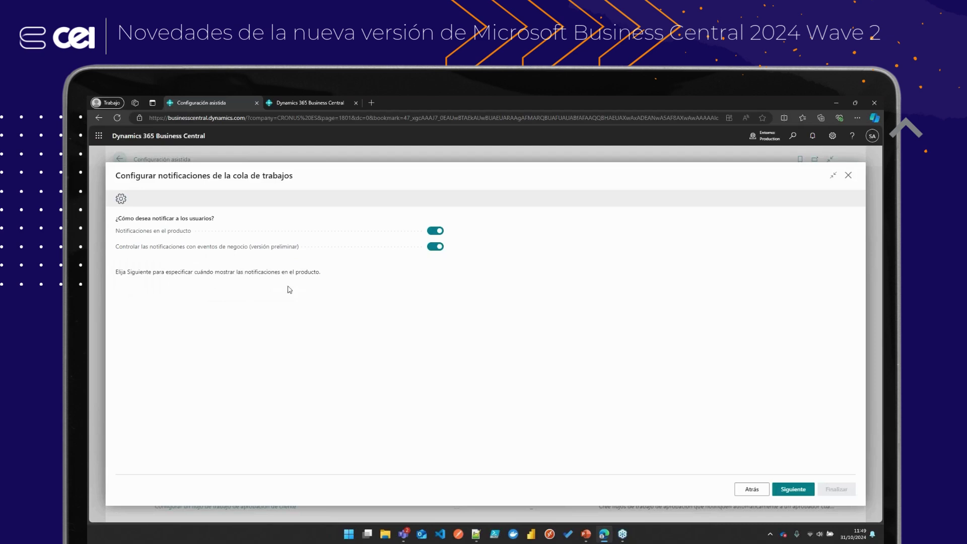
{"action": "left_click", "coordinate": [794, 490]}
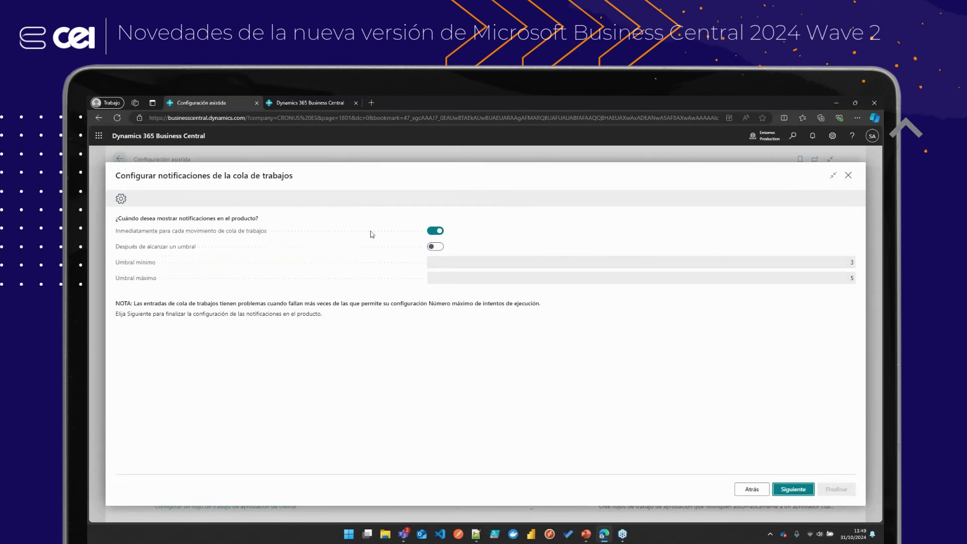
{"action": "left_click", "coordinate": [435, 246]}
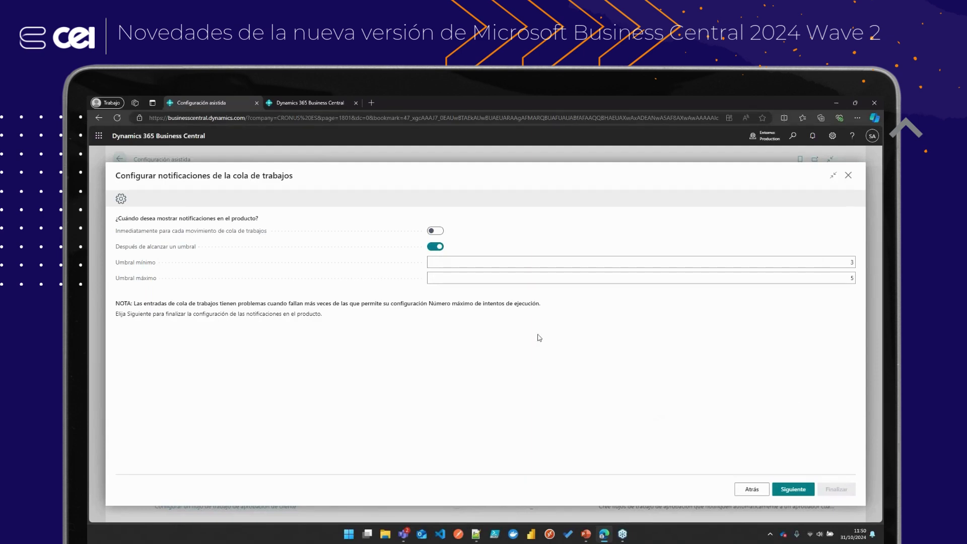
{"action": "left_click", "coordinate": [849, 176]}
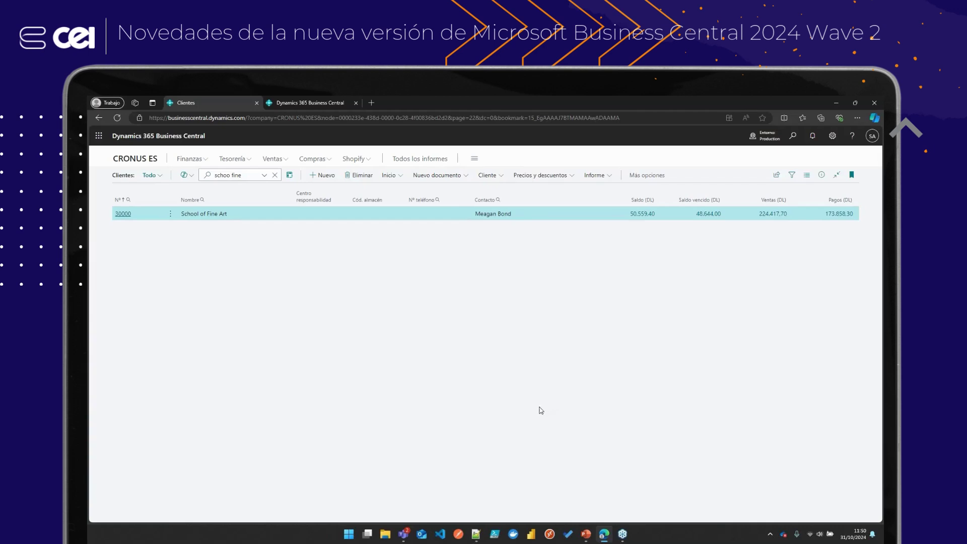
Find the Proyectos list through the general search with "proyec" and open it
{"action": "left_click", "coordinate": [793, 137]}
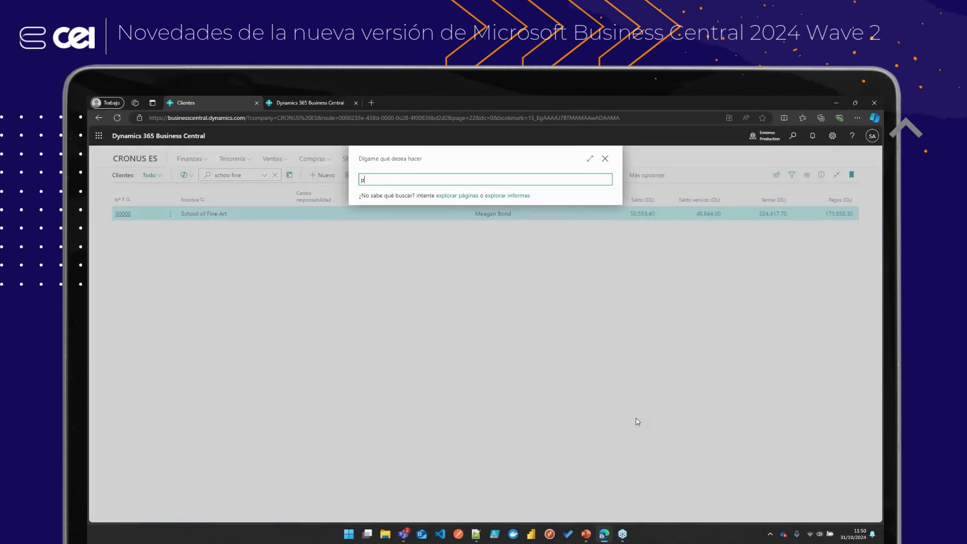
{"action": "type", "text": "proyec"}
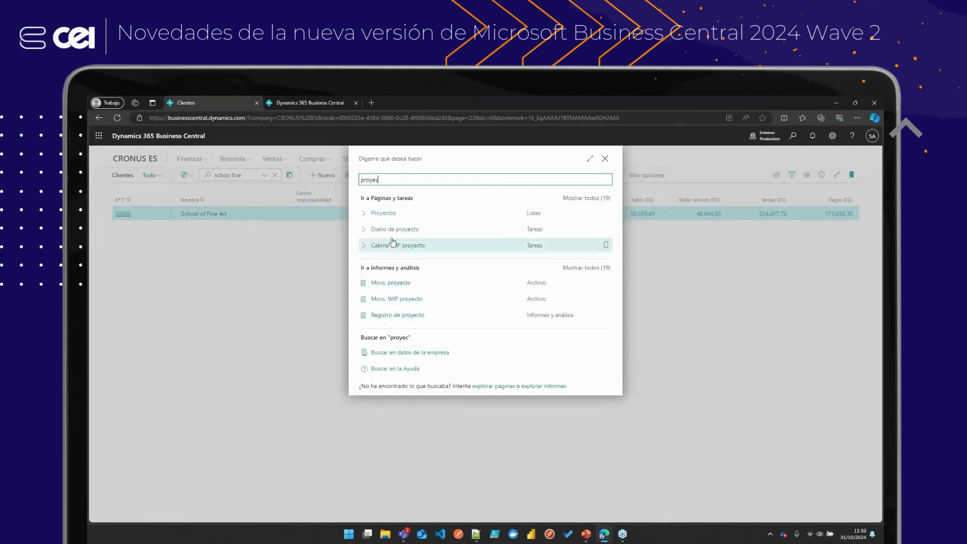
{"action": "left_click", "coordinate": [383, 214]}
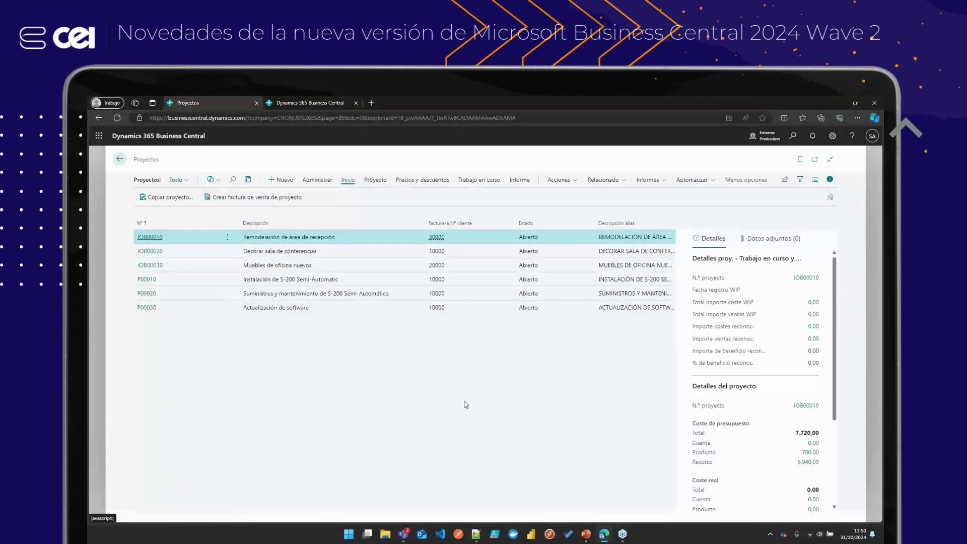
Open Cabina WIP proyecto through the general search with "cabina wip" and select the project Decorar sala de conferencias
{"action": "left_click", "coordinate": [792, 136]}
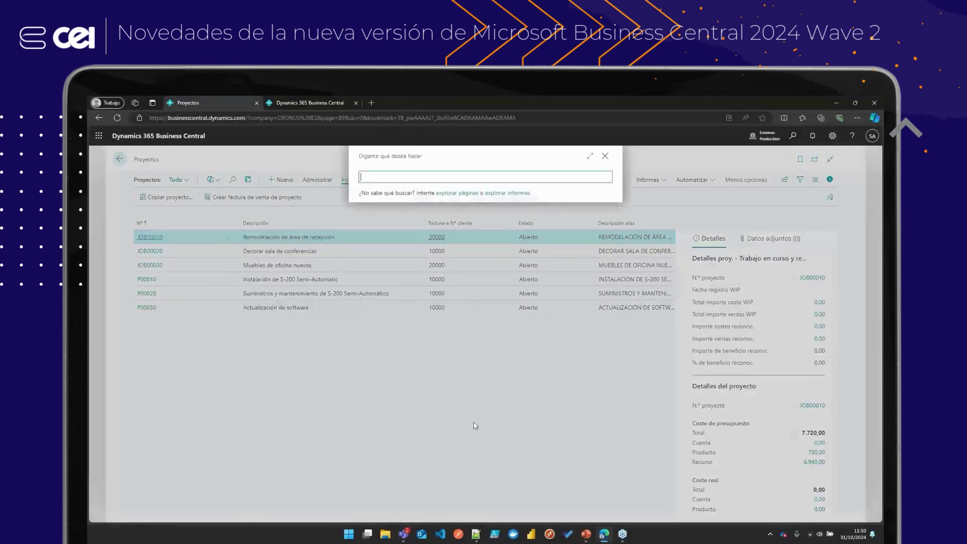
{"action": "type", "text": "cabina wip"}
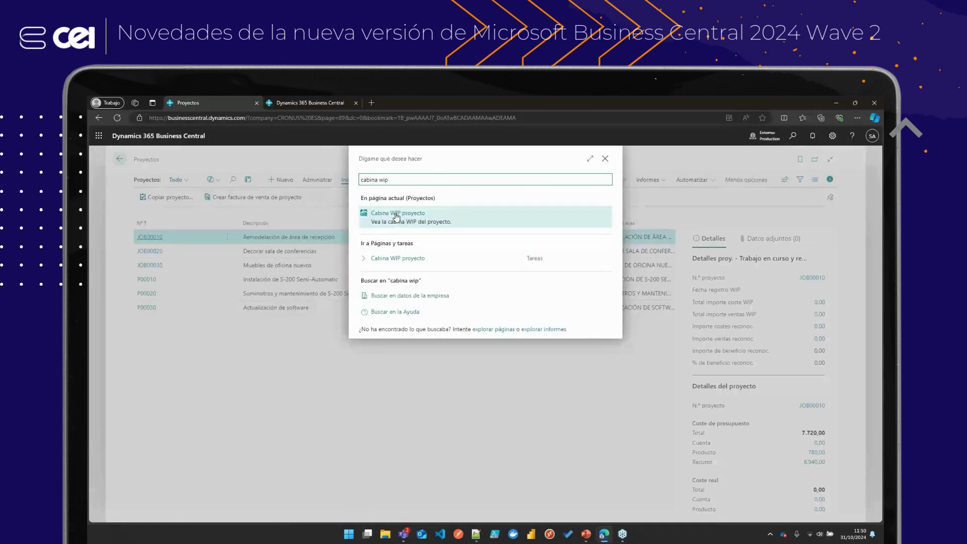
{"action": "left_click", "coordinate": [396, 214]}
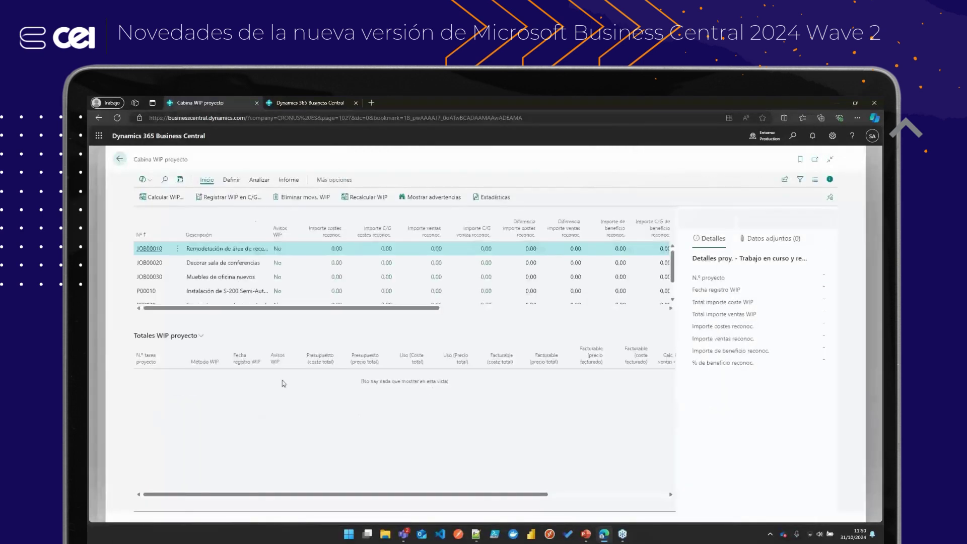
{"action": "left_click", "coordinate": [231, 266]}
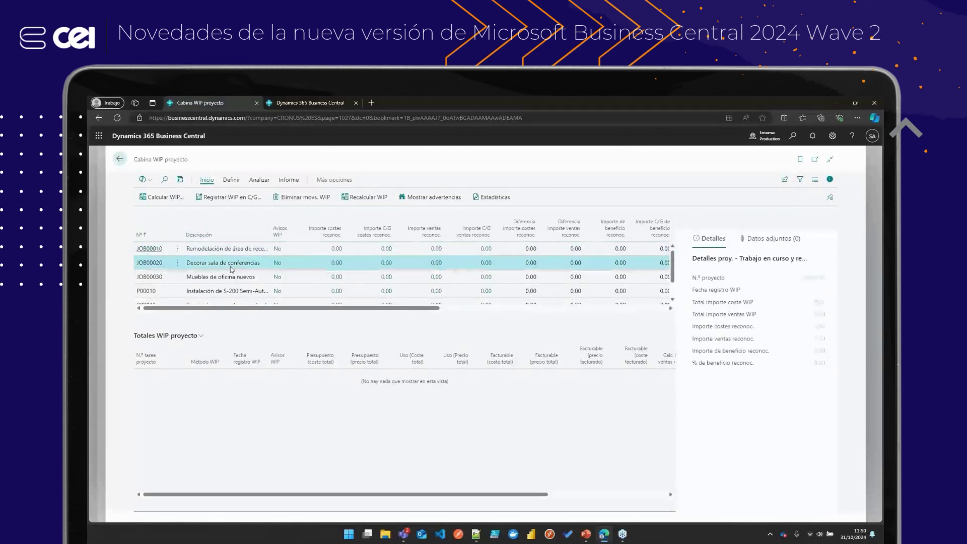
Select the projects Muebles de oficina nuevos and Instalación de S-200 Semi-Automatic in the WIP cockpit, and return to the Proyectos list
{"action": "left_click", "coordinate": [231, 276]}
{"action": "left_click", "coordinate": [226, 292]}
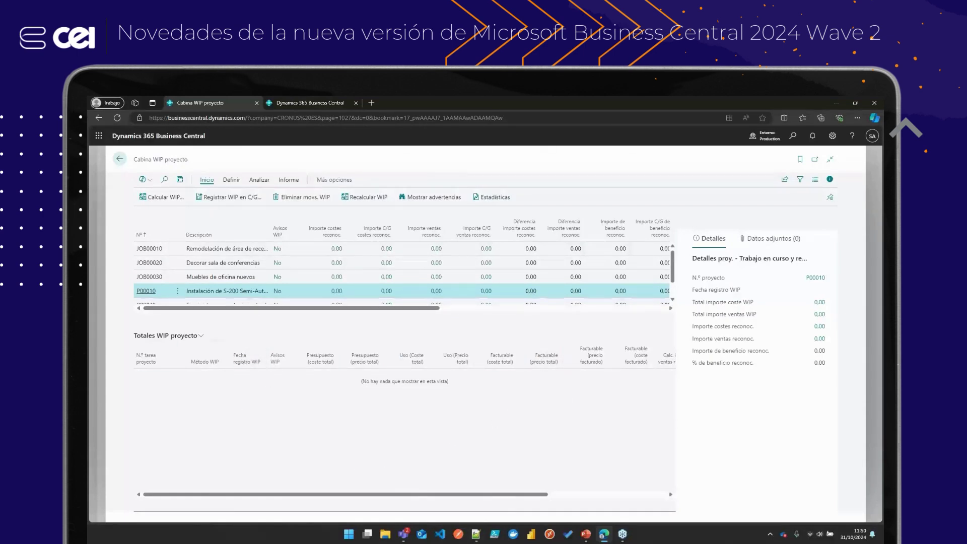
{"action": "left_click", "coordinate": [120, 159]}
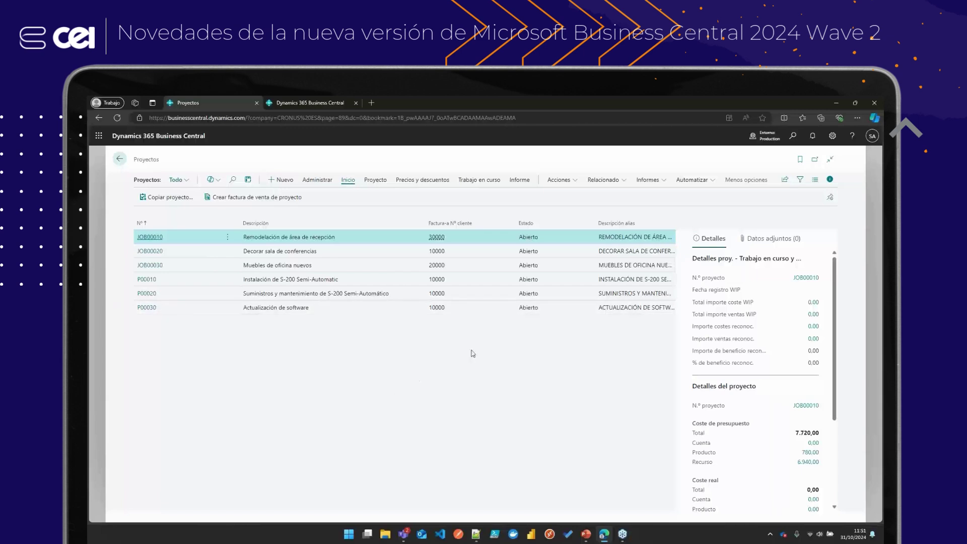
View the assembly orders related to the project Remodelación de área de recepción and return to the project list
{"action": "left_click", "coordinate": [616, 183]}
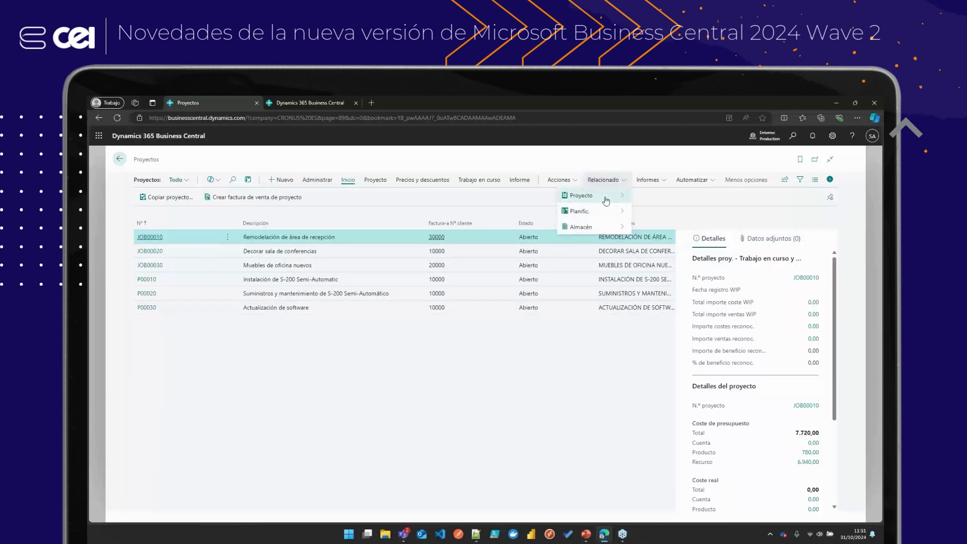
{"action": "mouse_move", "coordinate": [606, 200]}
{"action": "left_click", "coordinate": [667, 196]}
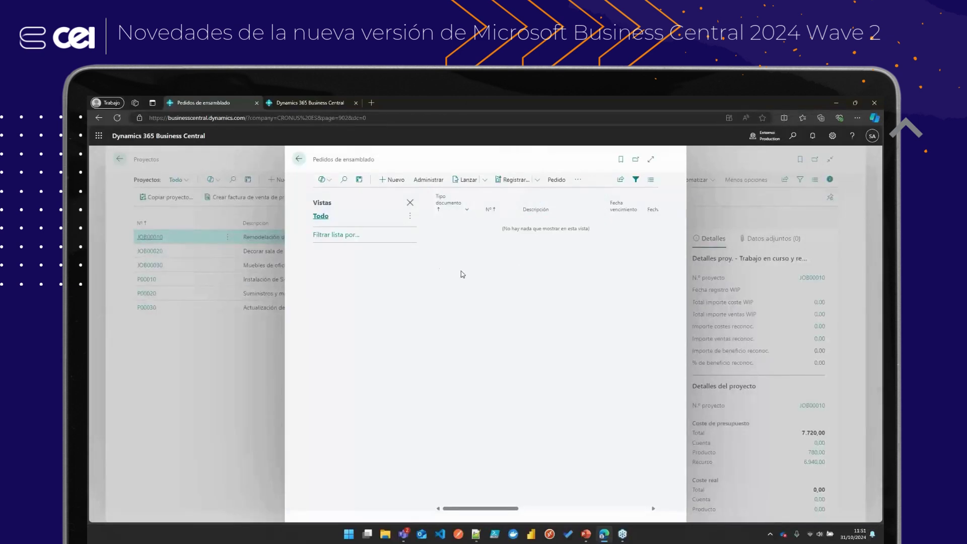
{"action": "left_click", "coordinate": [299, 161]}
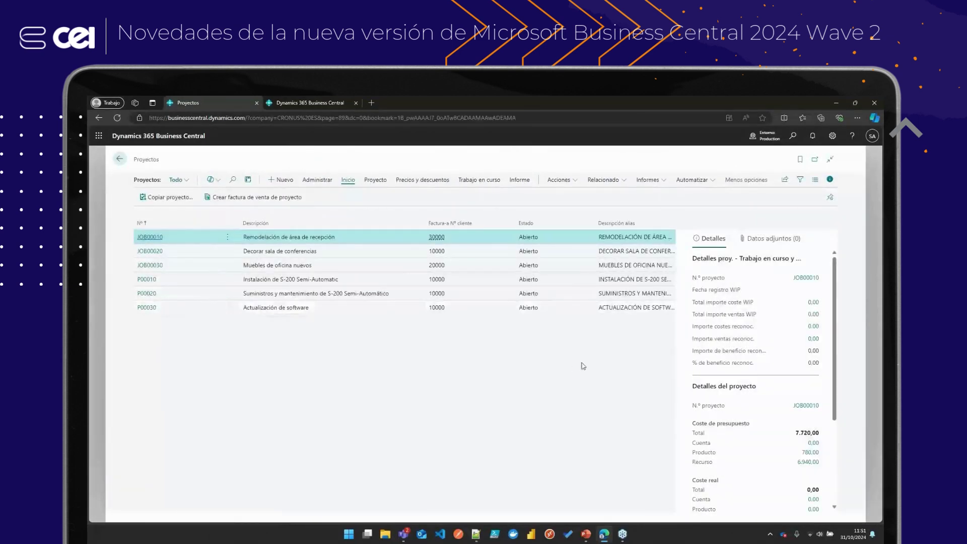
Look through the warehouse entries related to the project Remodelación de área de recepción without opening any
{"action": "left_click", "coordinate": [607, 180]}
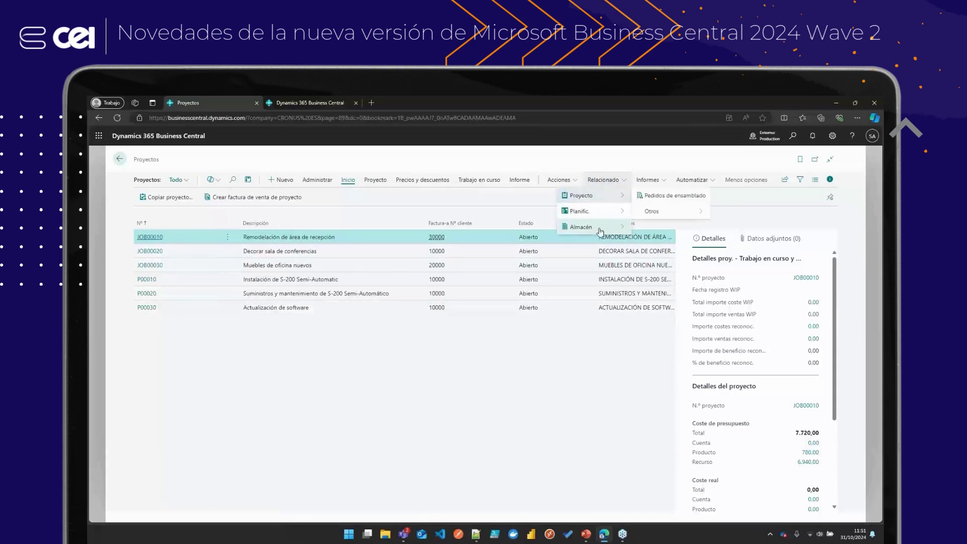
{"action": "mouse_move", "coordinate": [600, 231]}
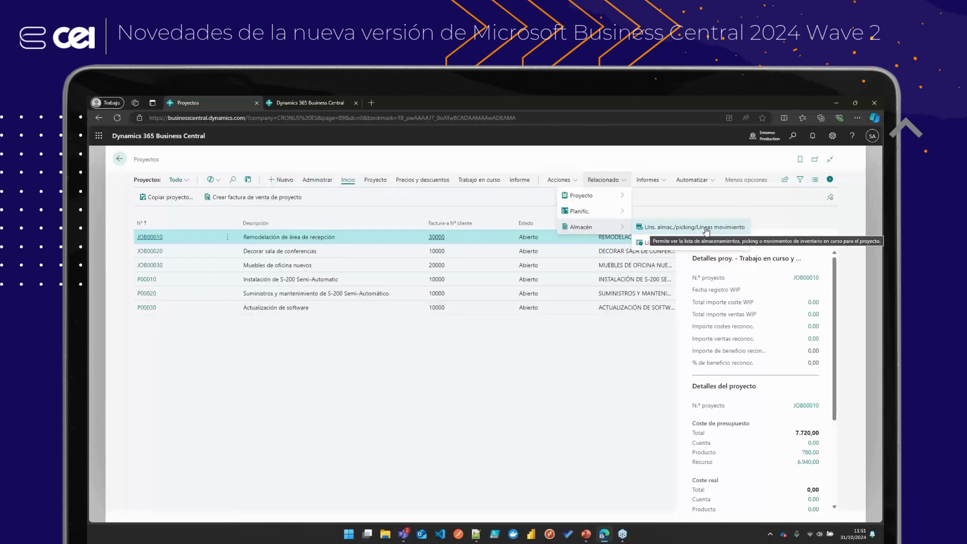
{"action": "left_click", "coordinate": [515, 376]}
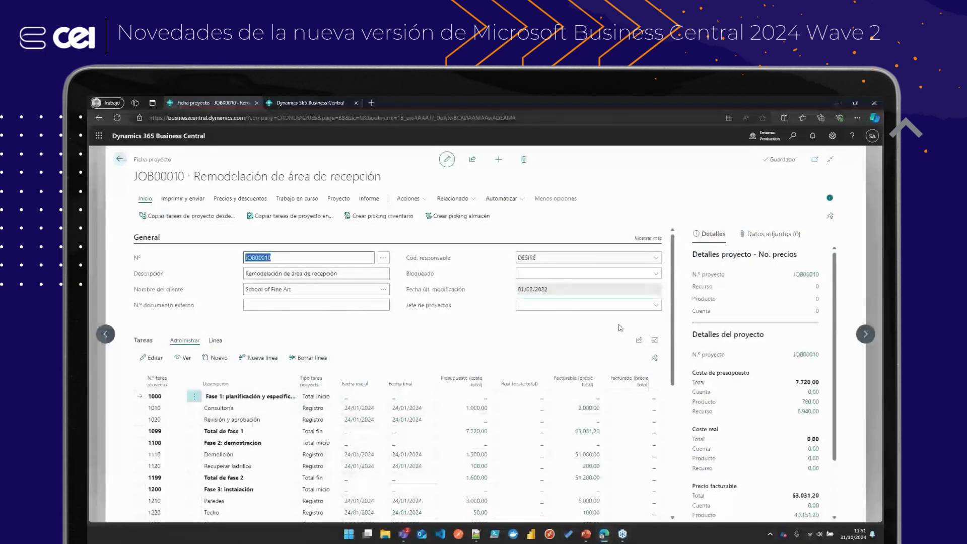
Open the project planning lines of task 1220 Techo from the Remodelación de área de recepción project card
{"action": "scroll", "coordinate": [194, 308], "scroll_direction": "down", "scroll_amount": 4}
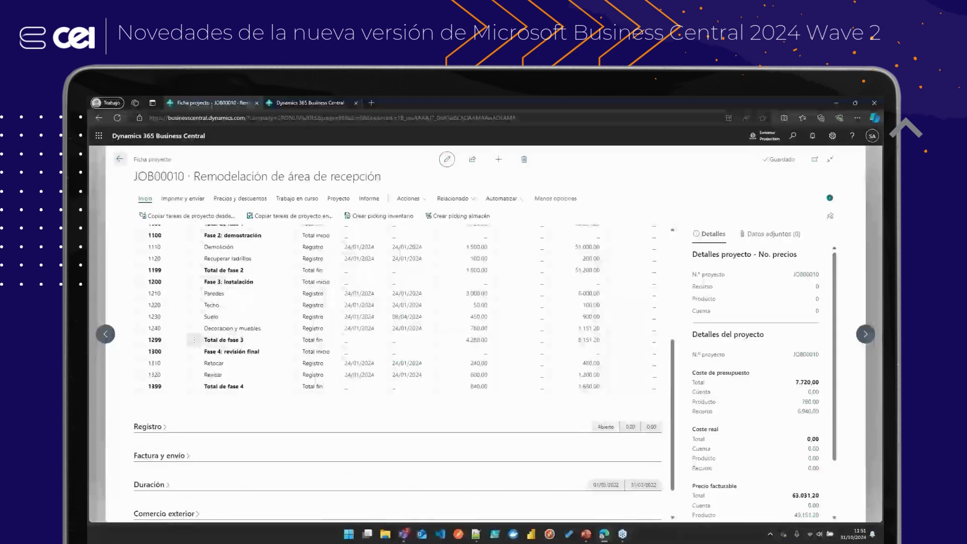
{"action": "left_click", "coordinate": [194, 306]}
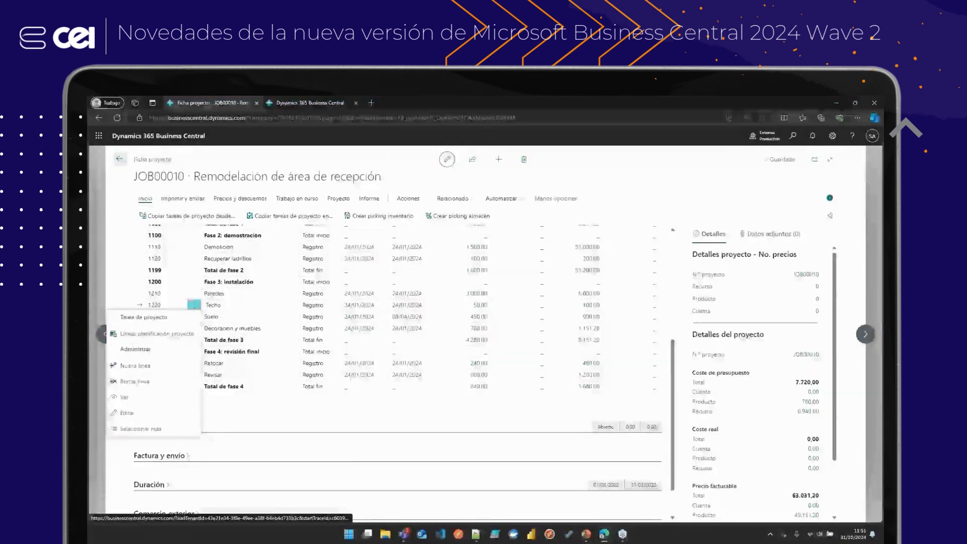
{"action": "left_click", "coordinate": [142, 333]}
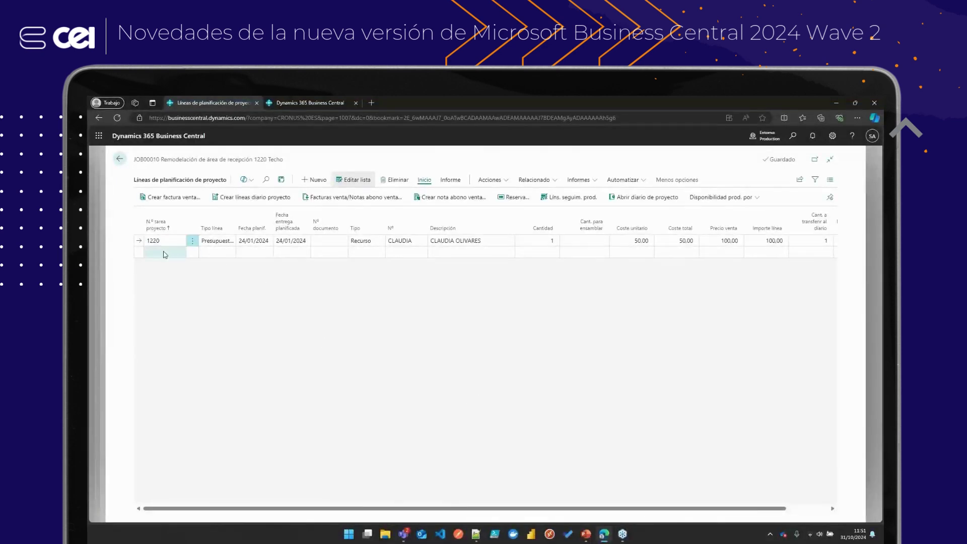
Add a planning line of type Artículo for item 1000, Impresora láser color, to task 1220
{"action": "left_click", "coordinate": [362, 258]}
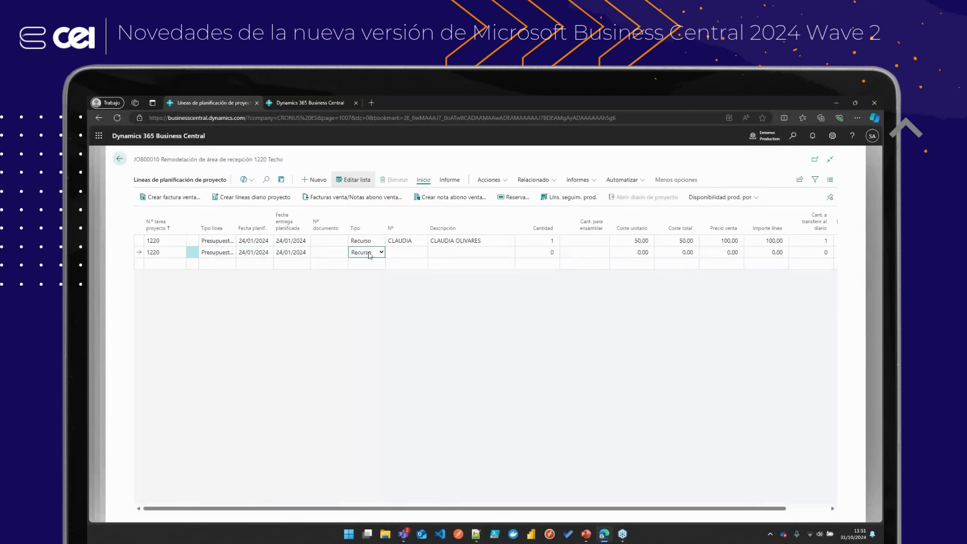
{"action": "left_click", "coordinate": [365, 253]}
{"action": "left_click", "coordinate": [369, 277]}
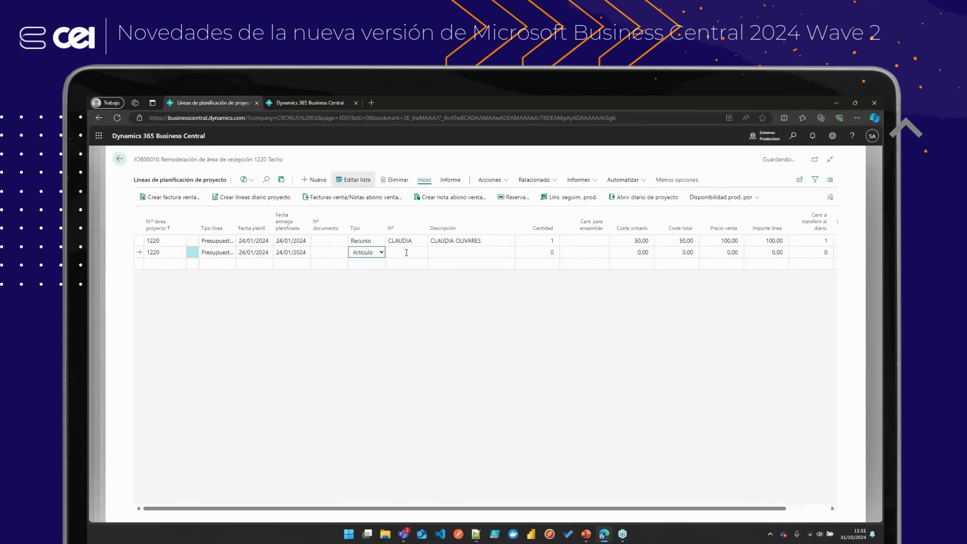
{"action": "key", "text": "Tab"}
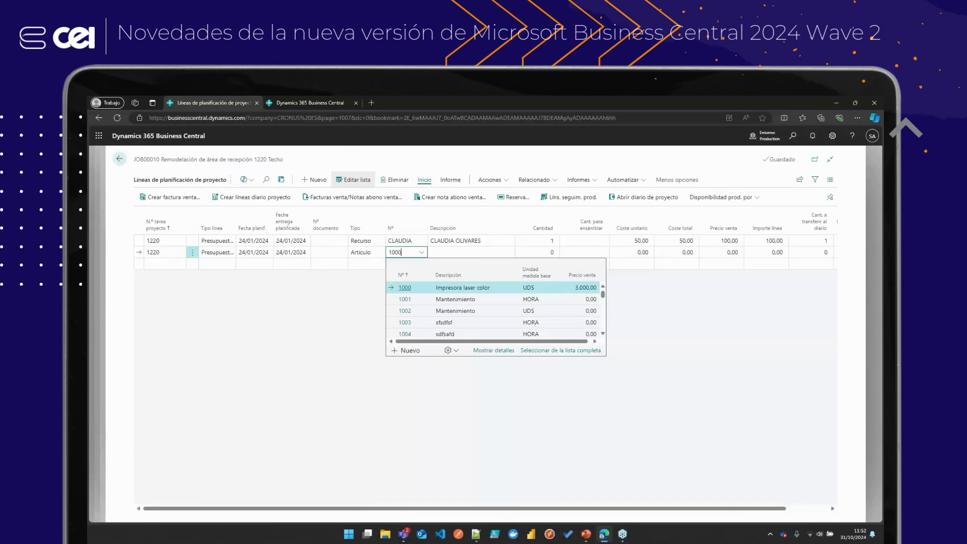
{"action": "key", "text": "Tab"}
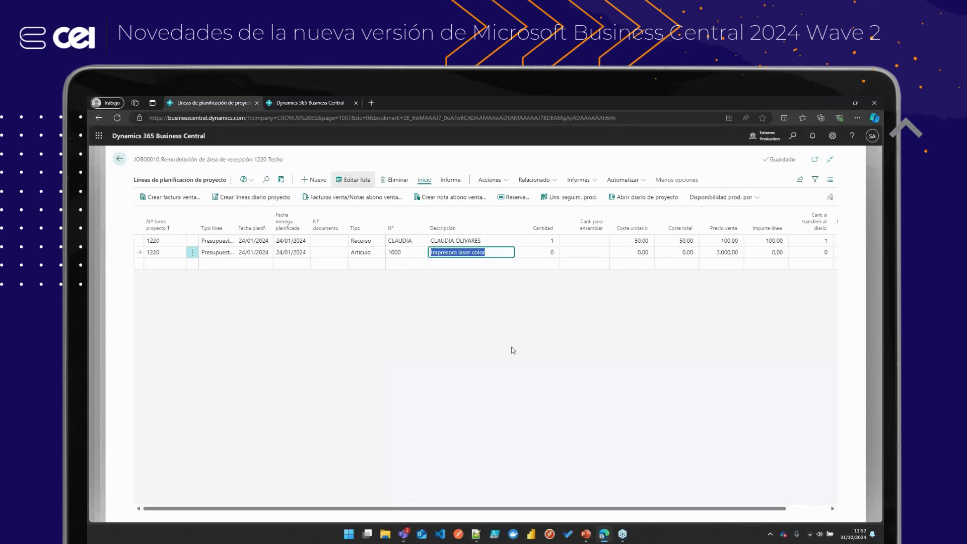
Insert the additional texts of item 1000 below its planning line
{"action": "left_click", "coordinate": [500, 180]}
{"action": "mouse_move", "coordinate": [490, 198]}
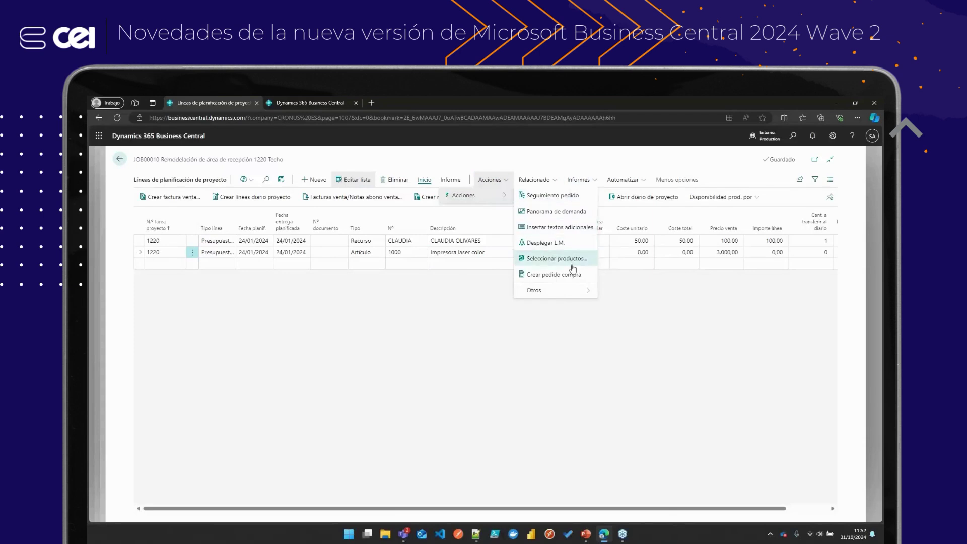
{"action": "left_click", "coordinate": [561, 229]}
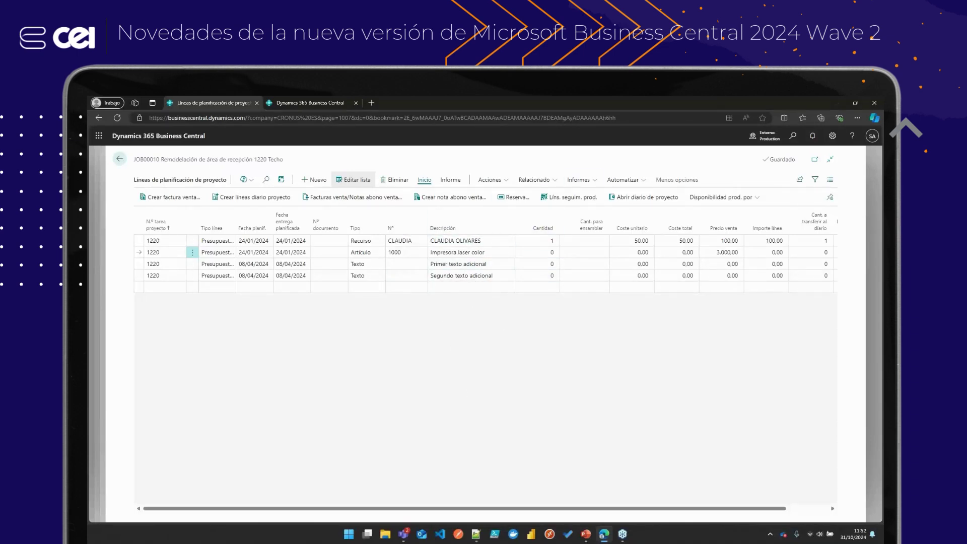
{"action": "left_click", "coordinate": [504, 182]}
{"action": "mouse_move", "coordinate": [491, 197]}
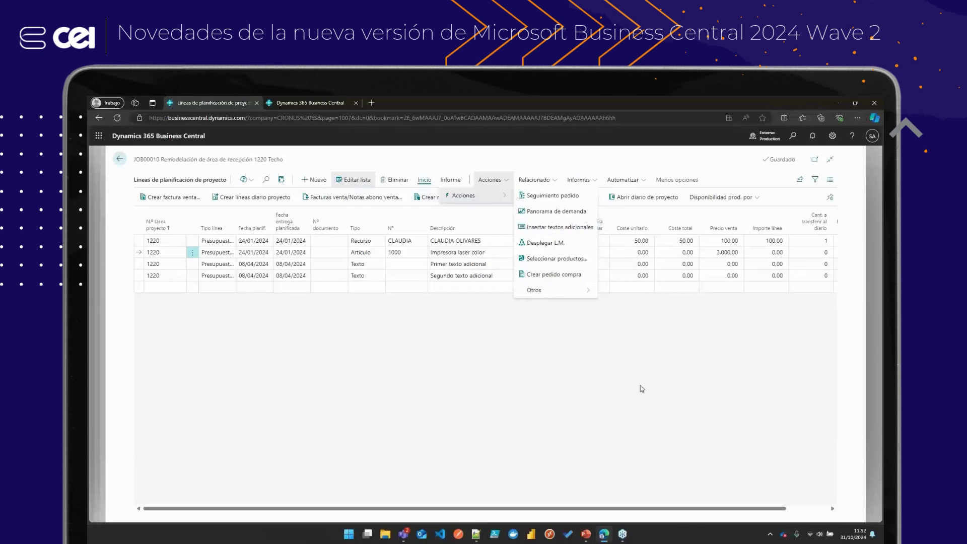
{"action": "left_click", "coordinate": [576, 418]}
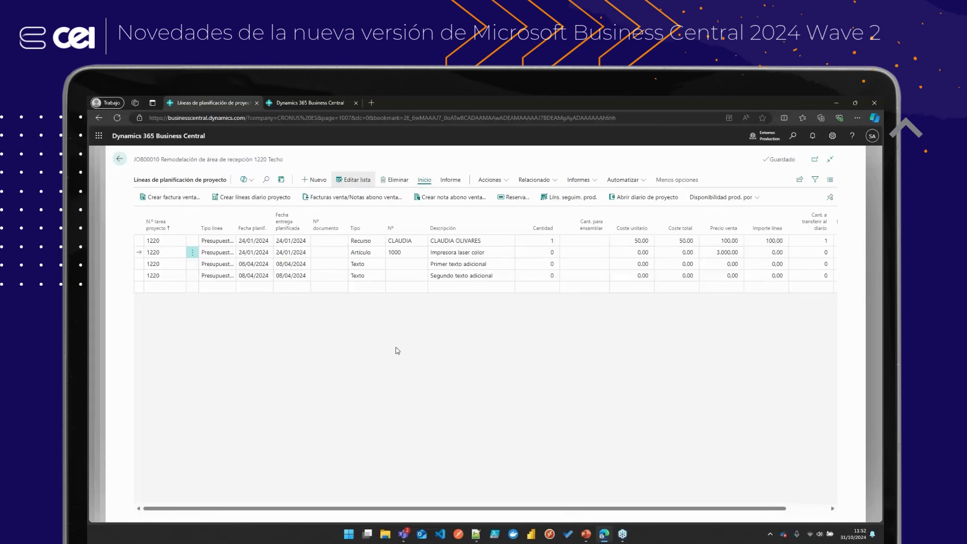
Start creating purchase orders from the planning lines and mark the one-unit Impresora láser color line for reservation
{"action": "left_click", "coordinate": [493, 186]}
{"action": "mouse_move", "coordinate": [475, 196]}
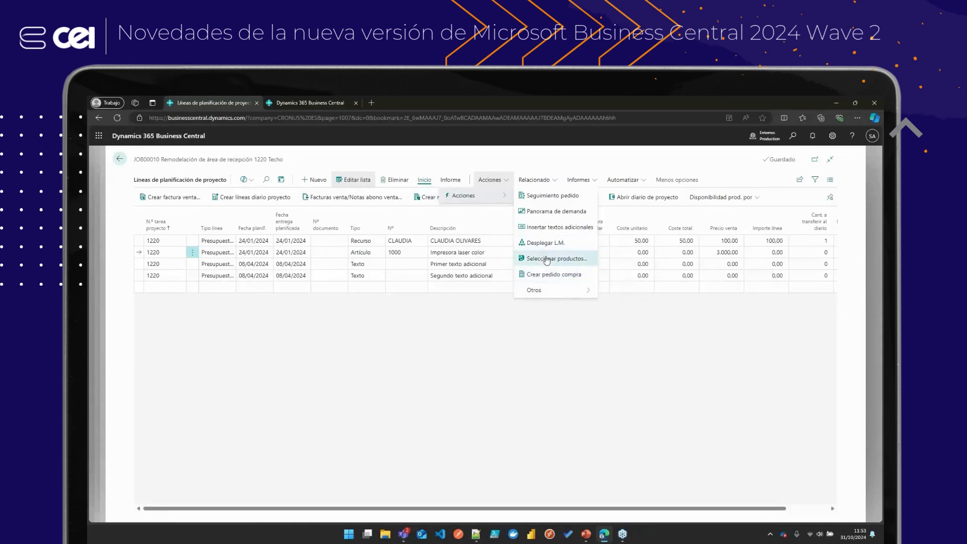
{"action": "left_click", "coordinate": [550, 274]}
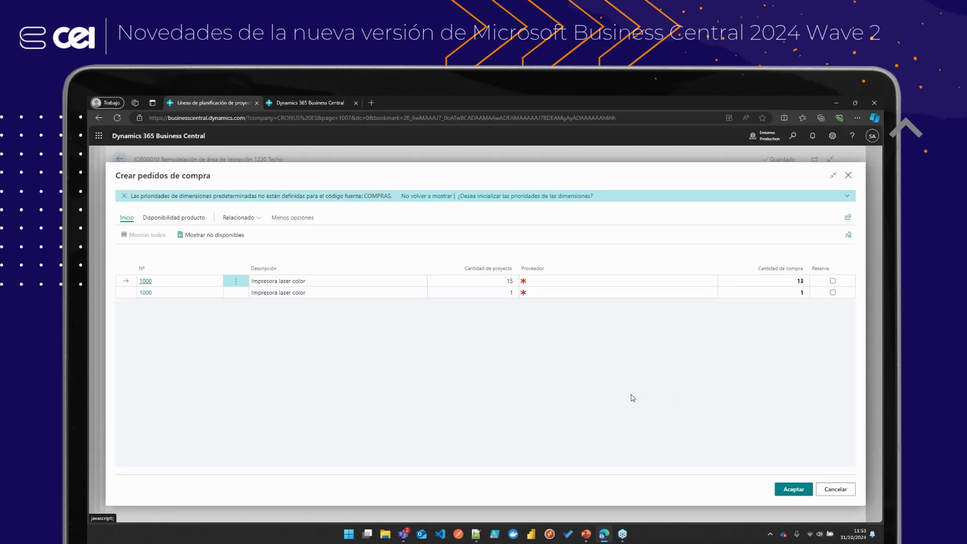
{"action": "left_click", "coordinate": [832, 292]}
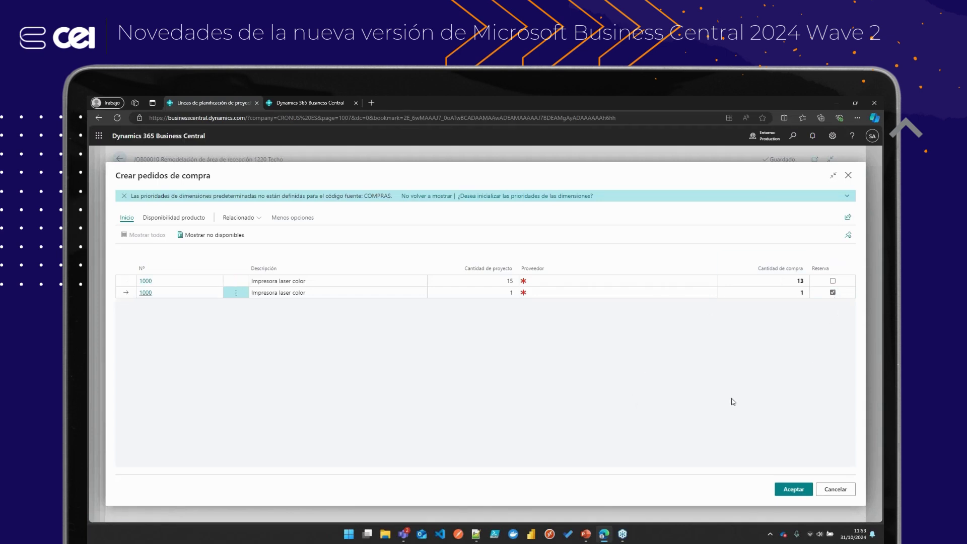
Assign the vendor Wide World Importers to both Impresora láser color lines and create the purchase order
{"action": "left_click", "coordinate": [702, 280]}
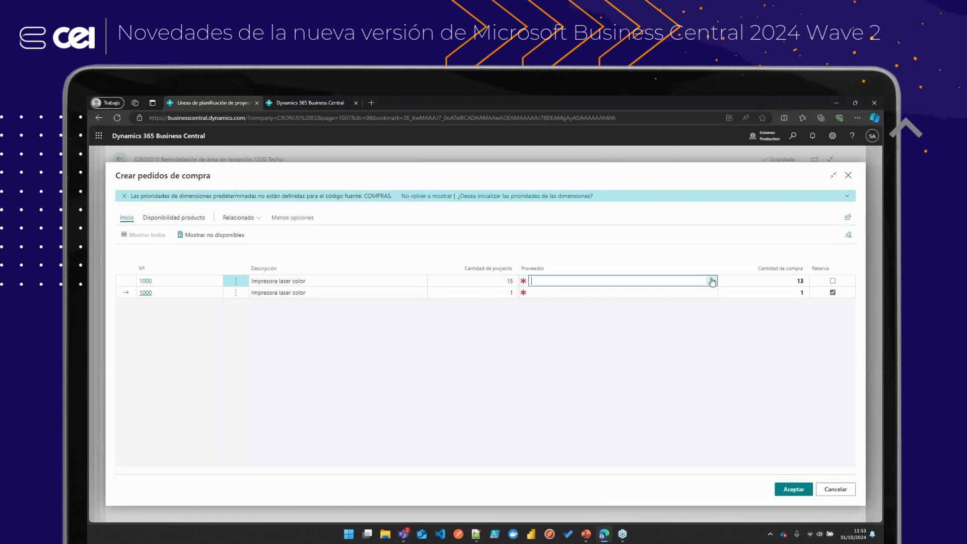
{"action": "left_click", "coordinate": [705, 282]}
{"action": "left_click", "coordinate": [478, 294]}
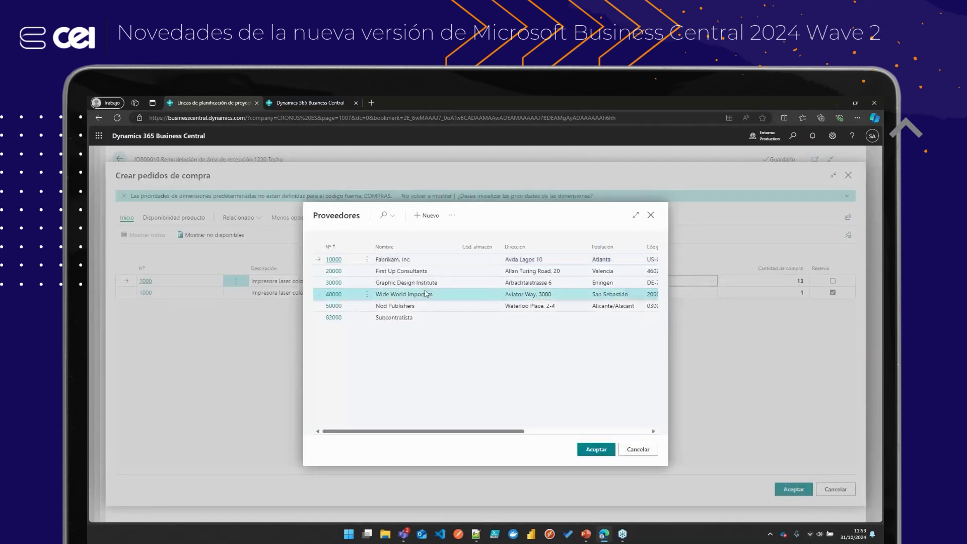
{"action": "left_click", "coordinate": [596, 450]}
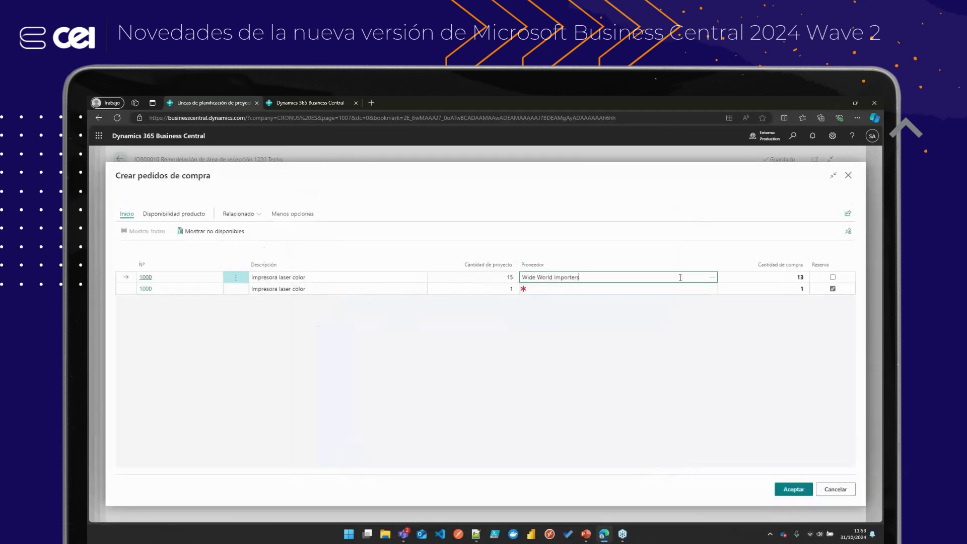
{"action": "left_click", "coordinate": [704, 293]}
{"action": "left_click", "coordinate": [711, 293]}
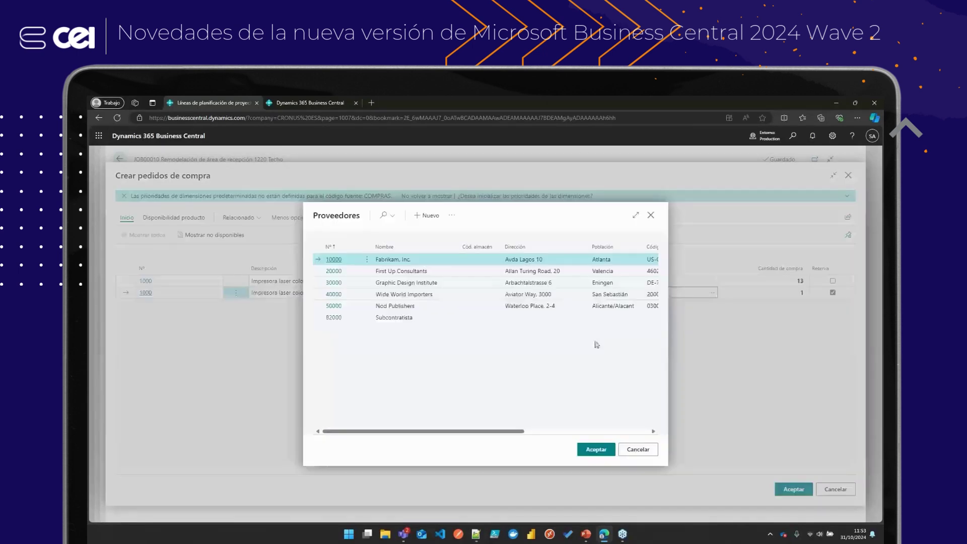
{"action": "left_click", "coordinate": [410, 297]}
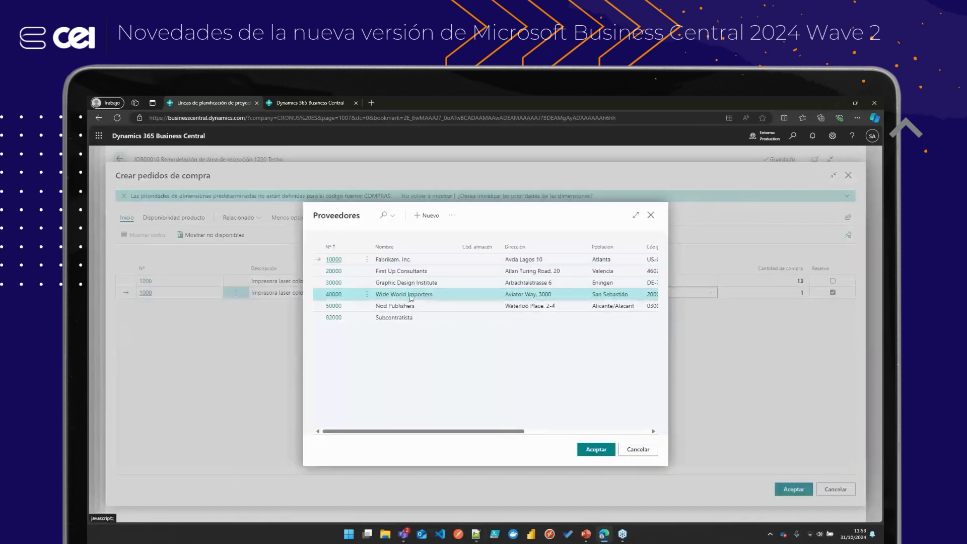
{"action": "left_click", "coordinate": [598, 449]}
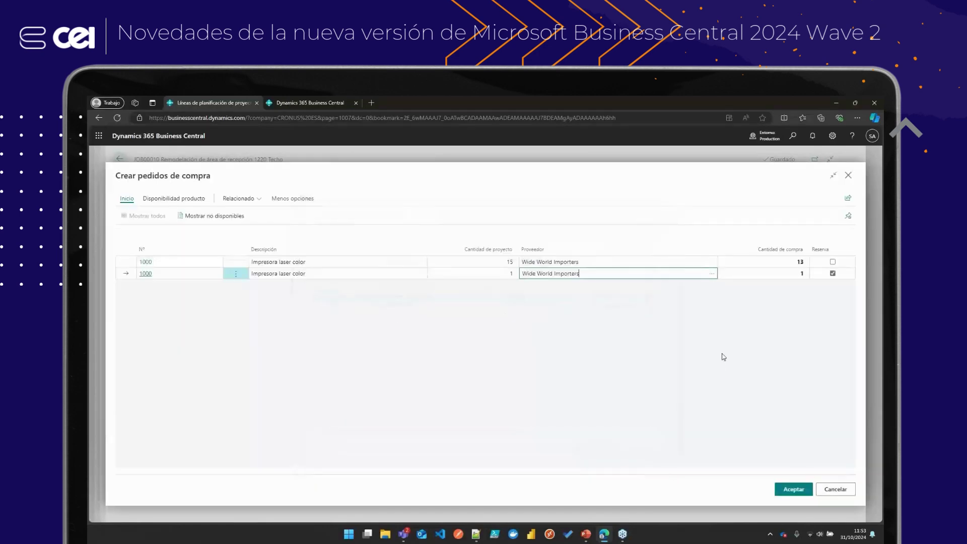
{"action": "left_click", "coordinate": [794, 489]}
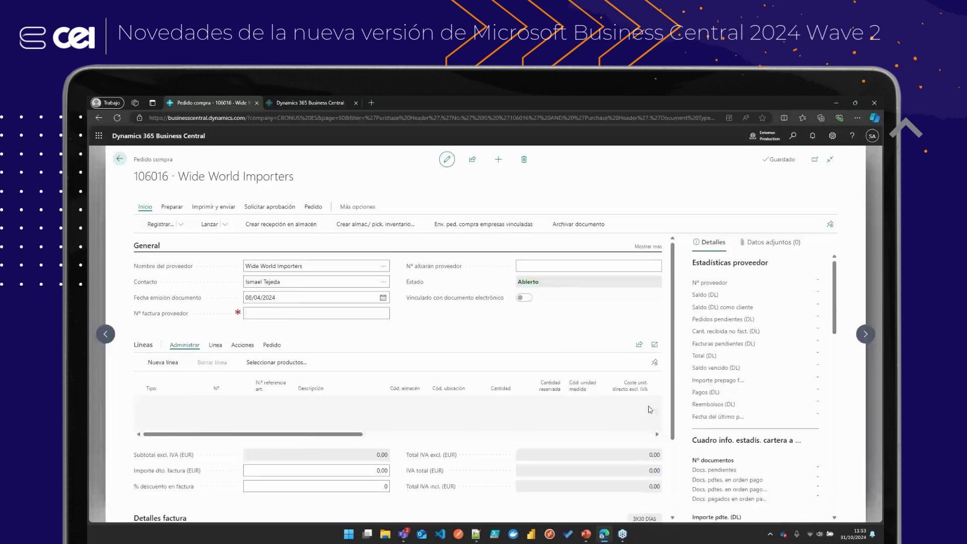
View the reservation entries of the purchase order's second Impresora láser color line and return to the order
{"action": "scroll", "coordinate": [540, 336], "scroll_direction": "down", "scroll_amount": 2}
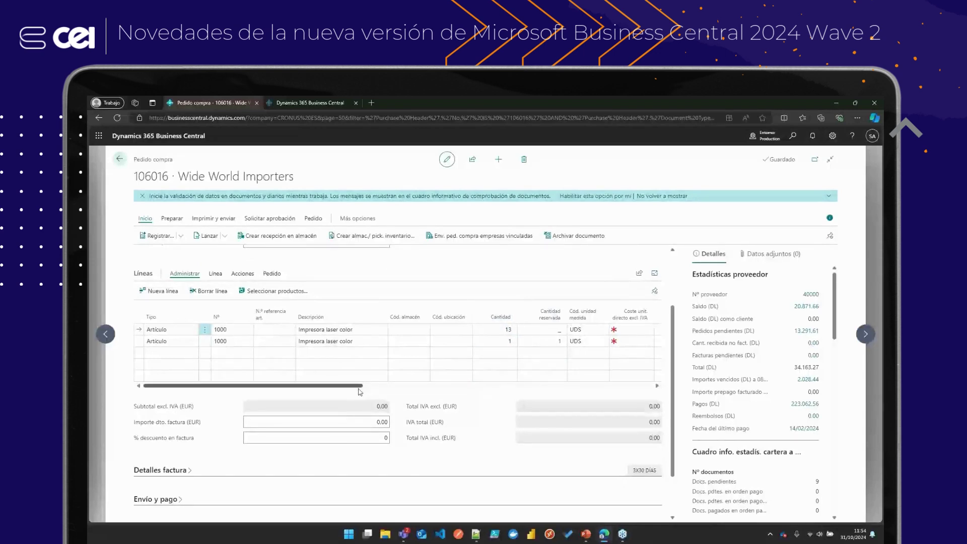
{"action": "mouse_move", "coordinate": [359, 390]}
{"action": "left_mouse_down"}
{"action": "mouse_move", "coordinate": [492, 387]}
{"action": "mouse_move", "coordinate": [362, 383]}
{"action": "left_mouse_up"}
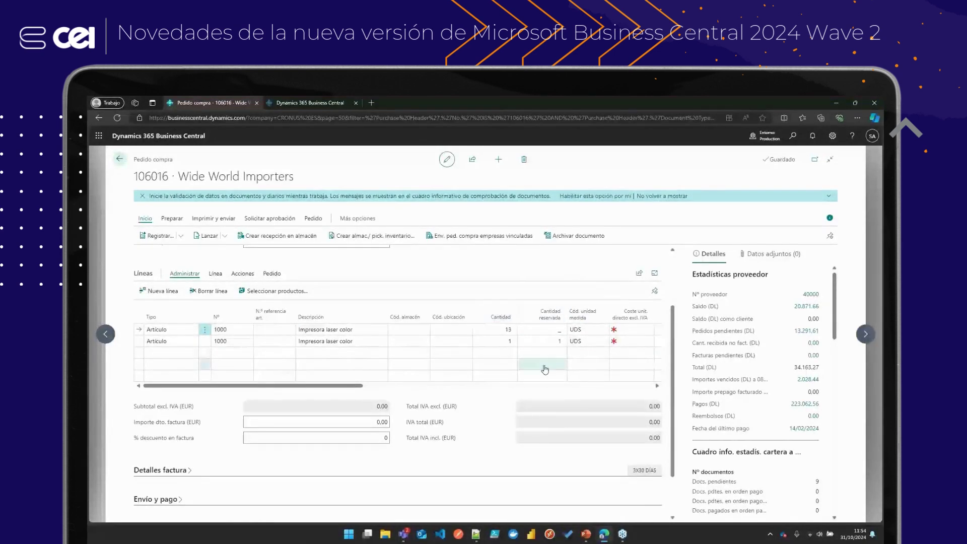
{"action": "left_click", "coordinate": [559, 343]}
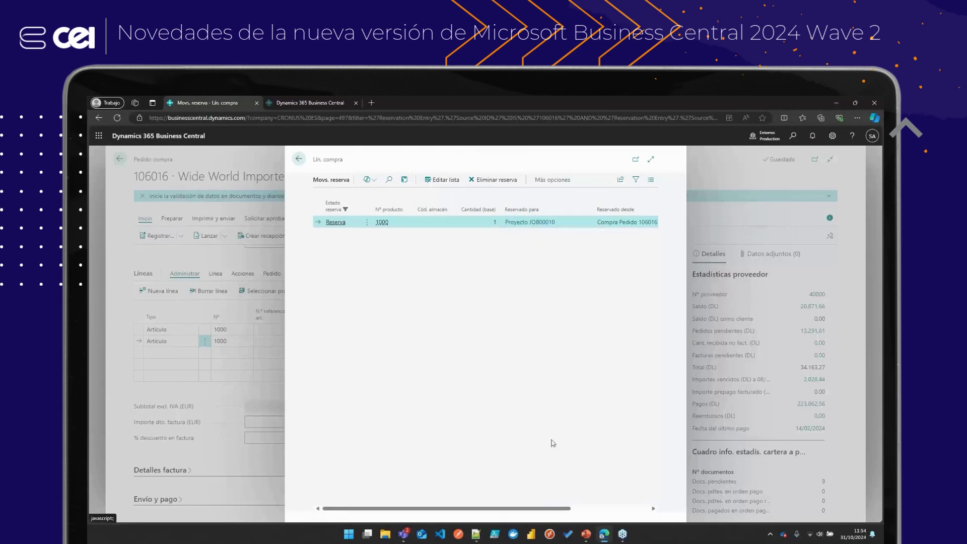
{"action": "left_click_drag", "start_coordinate": [563, 506], "coordinate": [518, 494]}
{"action": "left_click", "coordinate": [299, 160]}
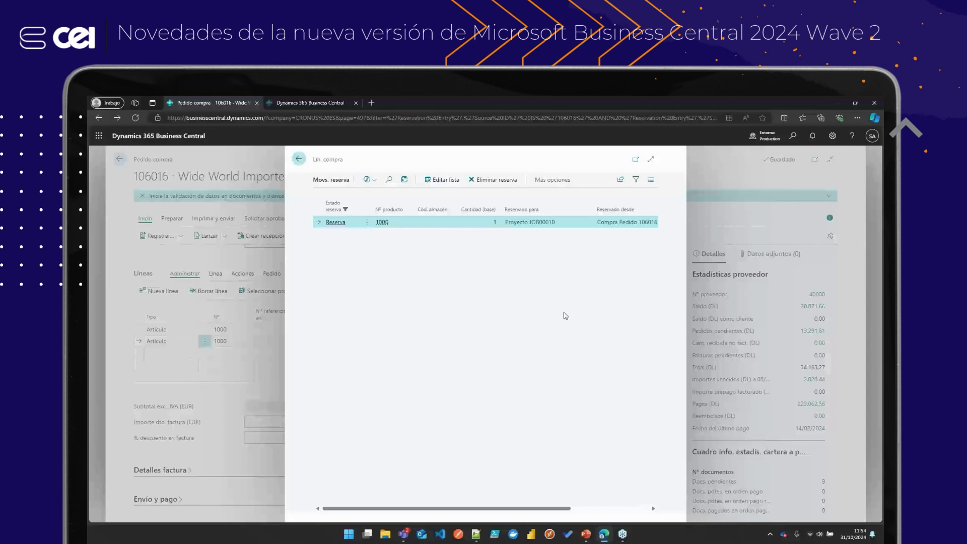
Review the receiving and invoicing quantity columns of the purchase order lines and leave the order
{"action": "left_click_drag", "start_coordinate": [353, 388], "coordinate": [444, 387]}
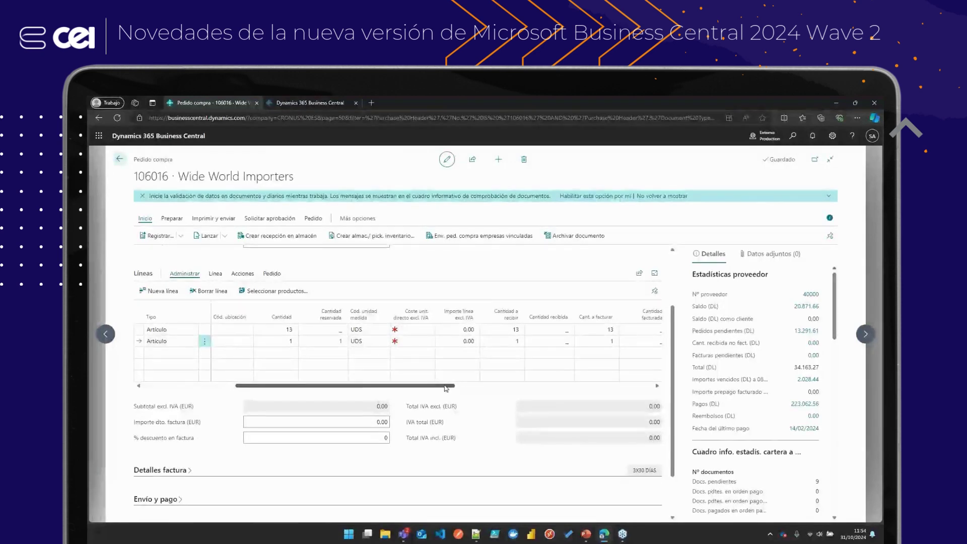
{"action": "left_click_drag", "start_coordinate": [445, 388], "coordinate": [357, 387]}
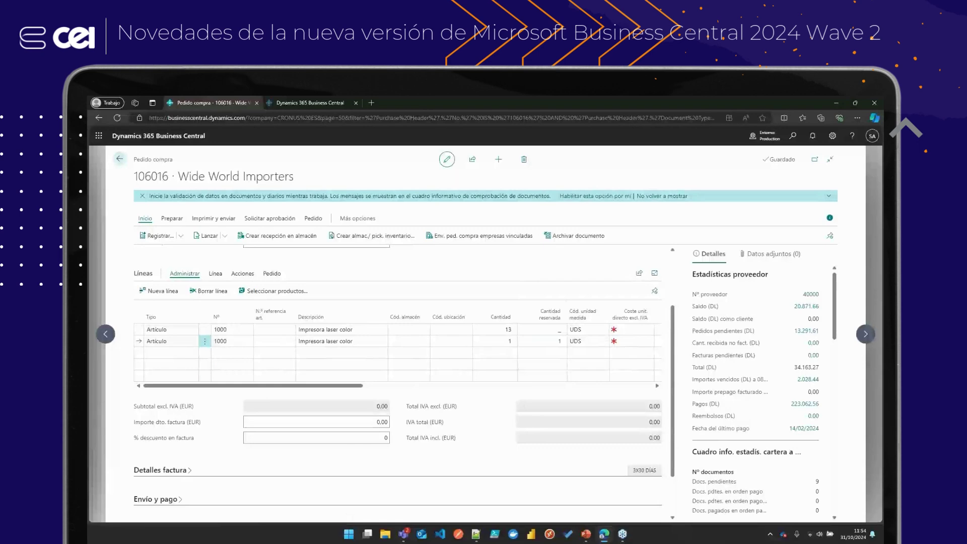
{"action": "left_click", "coordinate": [123, 159]}
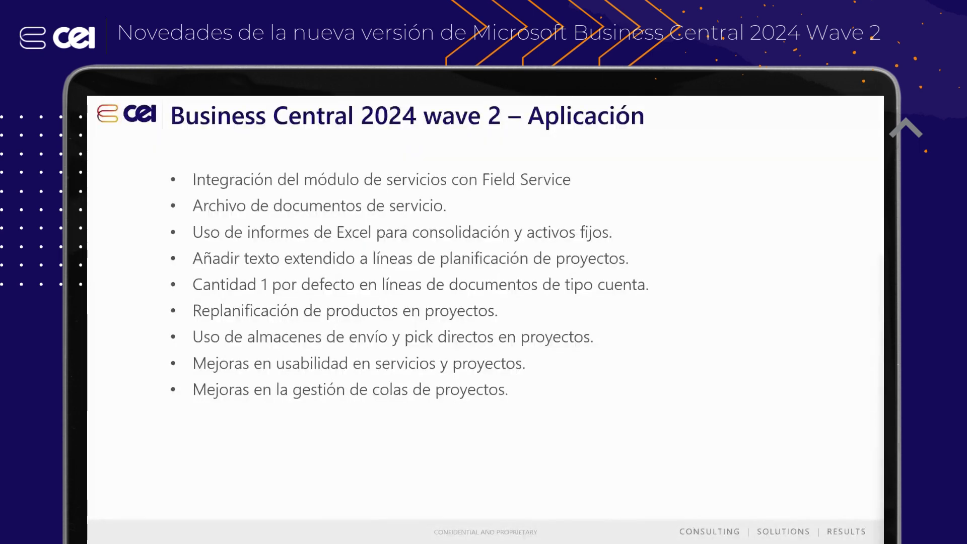
{"action": "key", "text": "Right"}
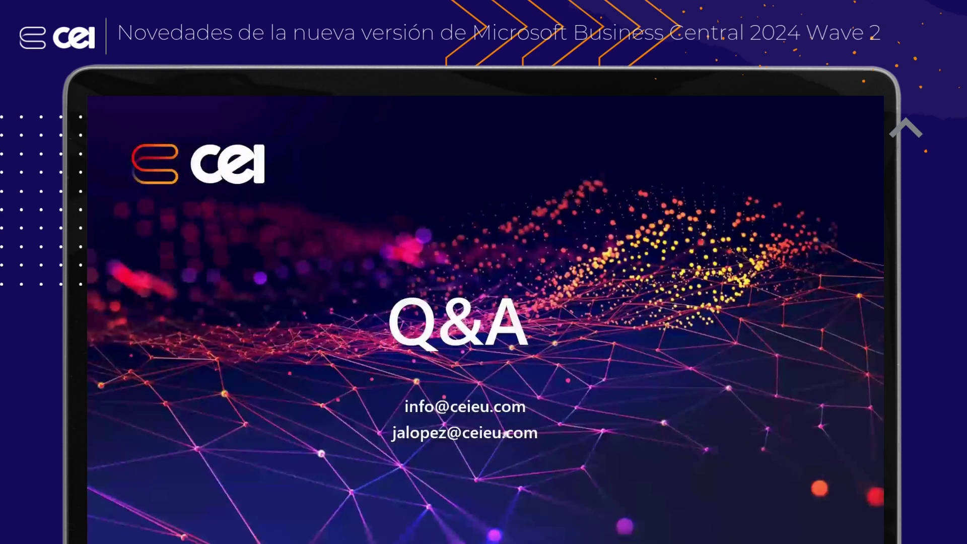